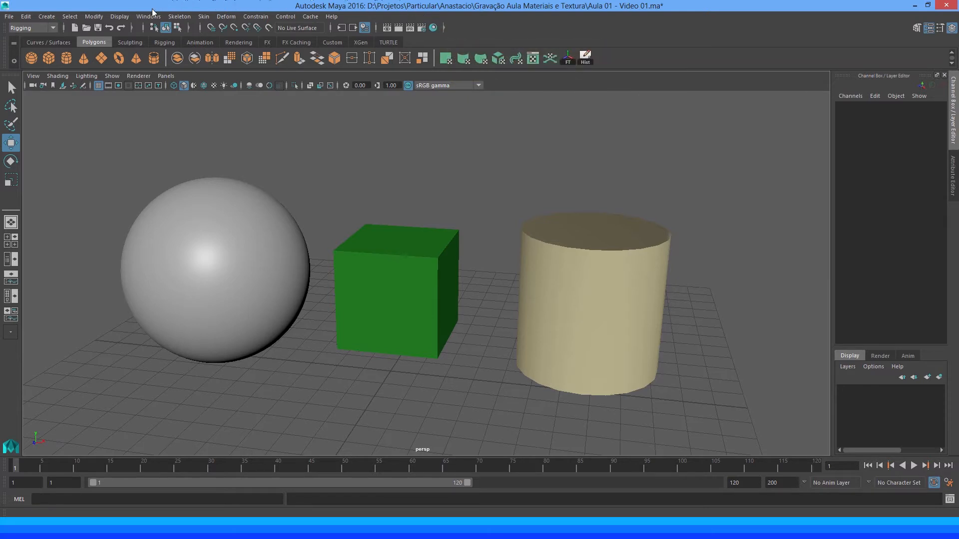
Open the Hypershade editor for the scene's materials.
click(149, 16)
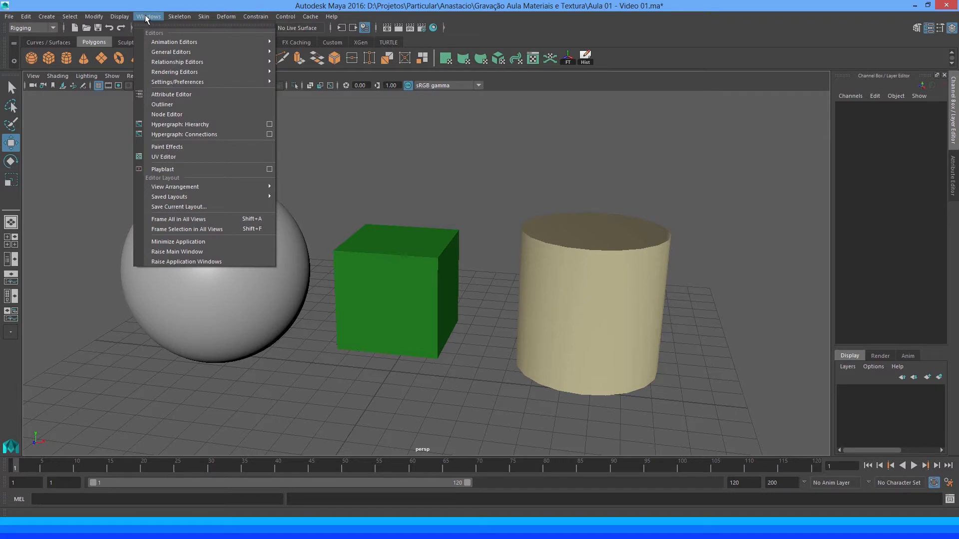
mouse_move(214, 73)
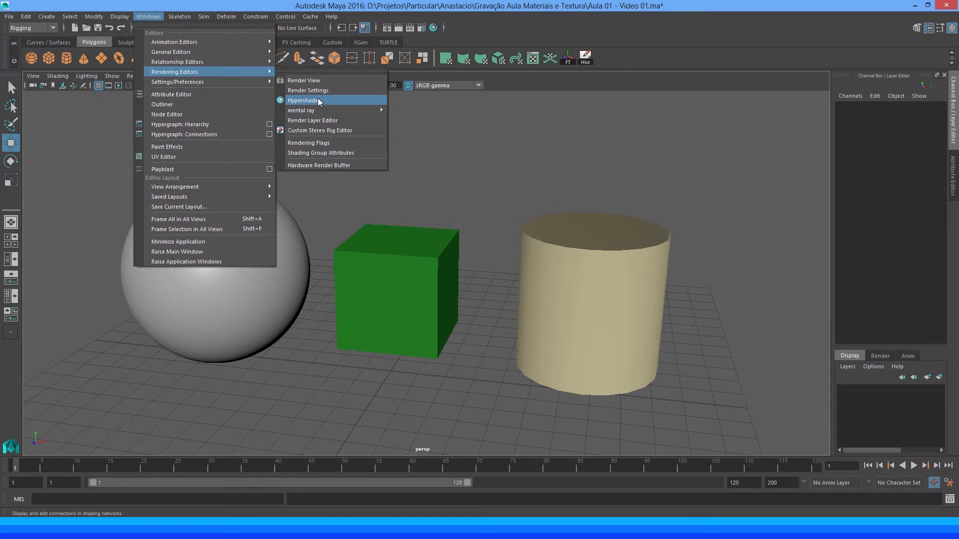
click(470, 43)
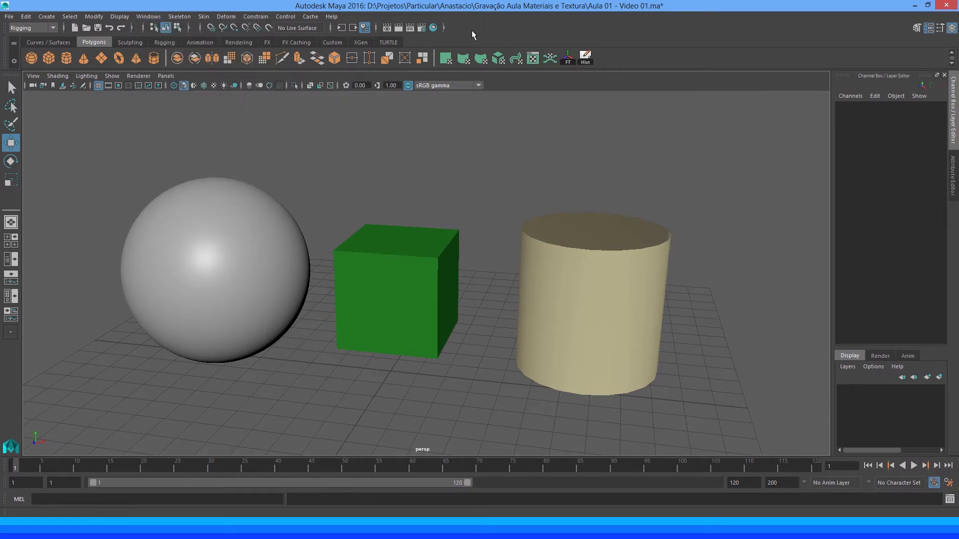
click(434, 28)
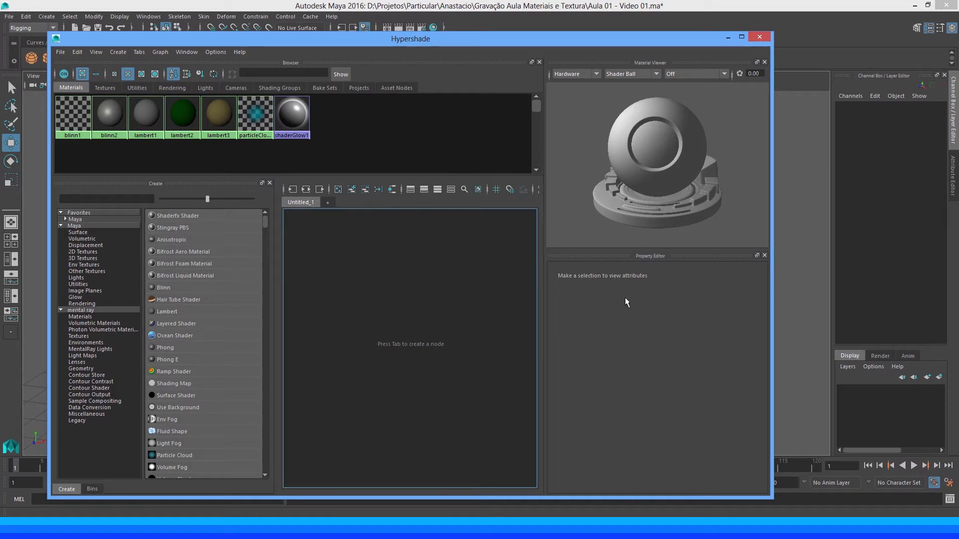
Examine the blinn1 material's attributes in the Attribute Editor and the Channel Box.
click(80, 118)
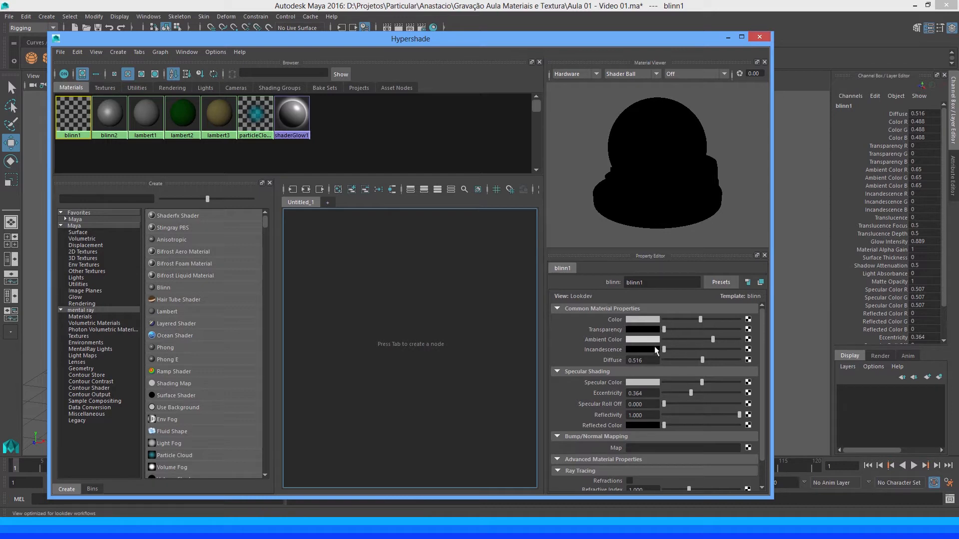
click(953, 184)
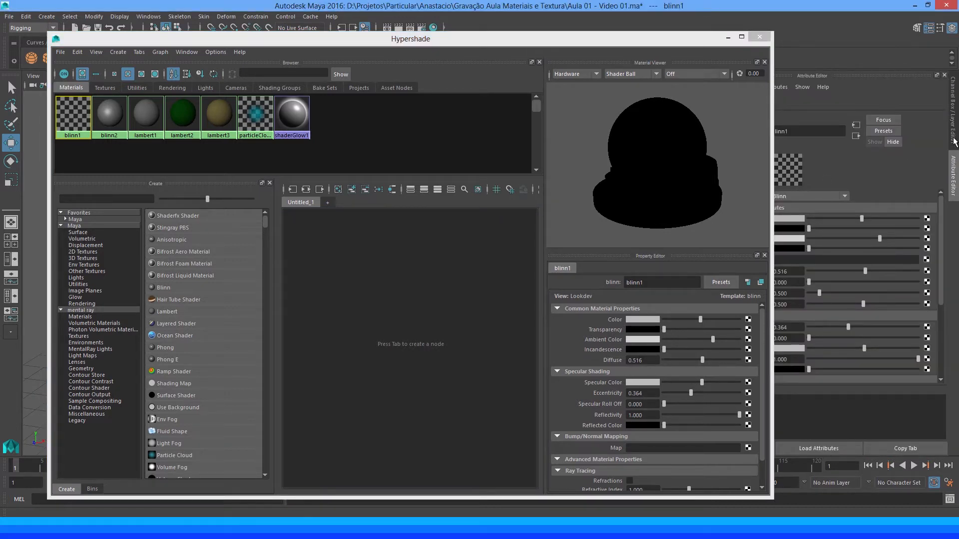
click(954, 141)
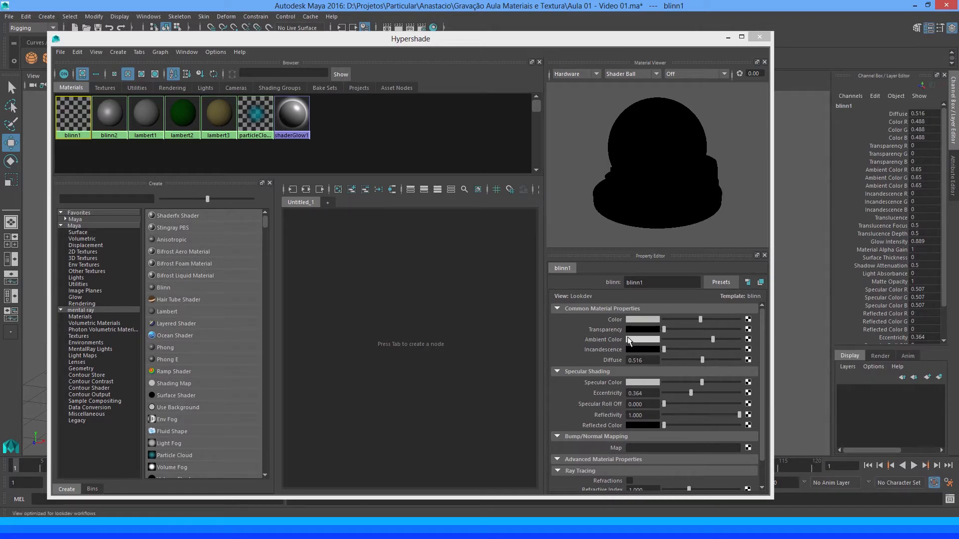
Darken the blinn2 material's color slightly to a grey of 0.49.
click(118, 120)
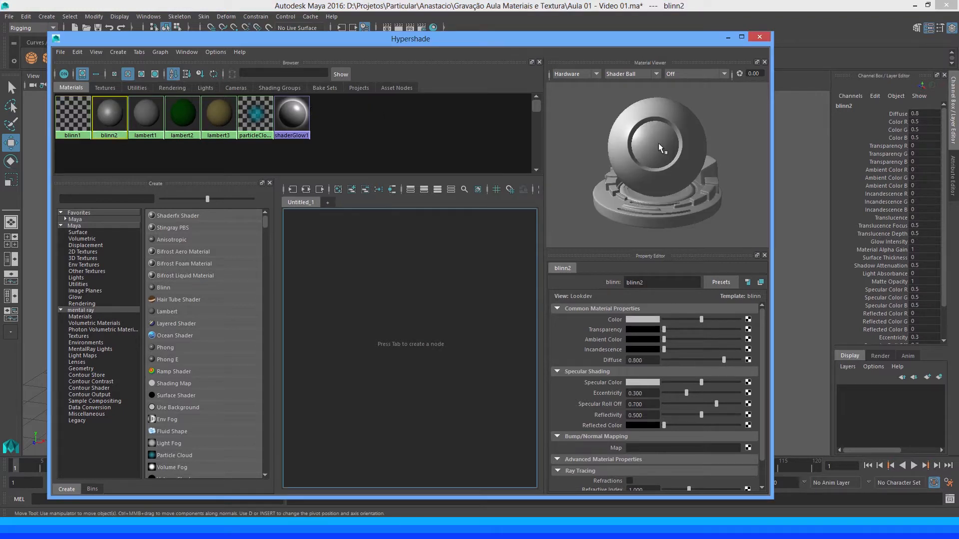
mouse_move(701, 319)
mouse_down()
mouse_move(674, 319)
mouse_move(700, 320)
mouse_up()
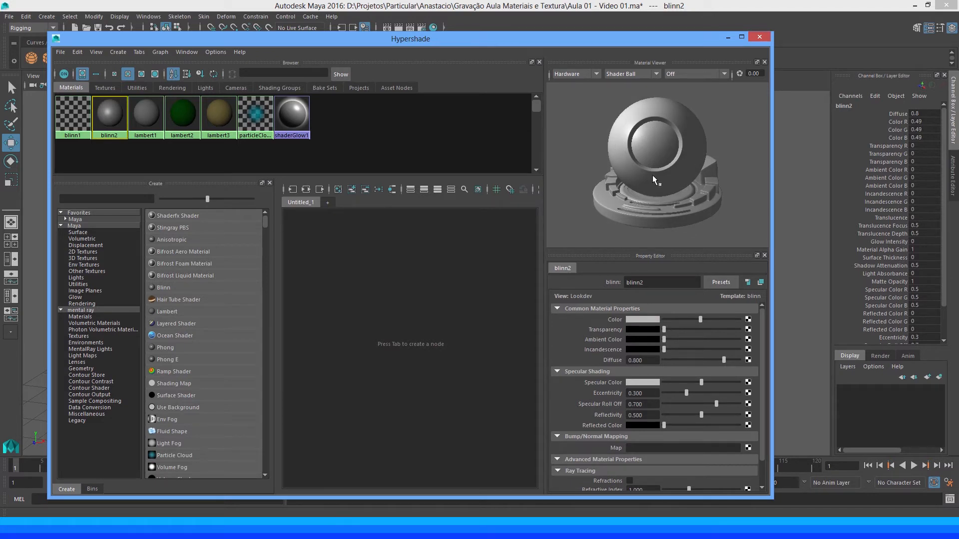
Maximize the Hypershade window and make the material browser area taller.
drag(564, 35, 587, 303)
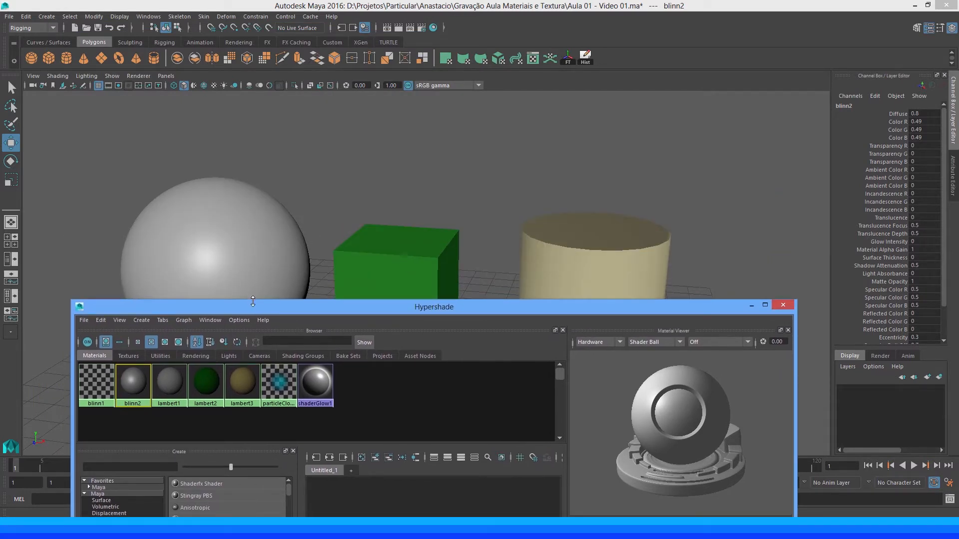
drag(264, 307, 274, 44)
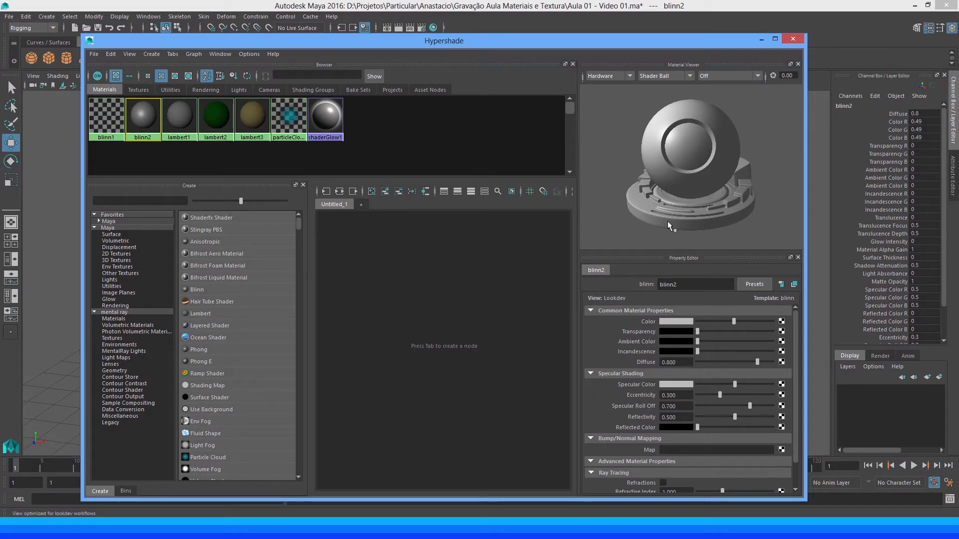
click(775, 39)
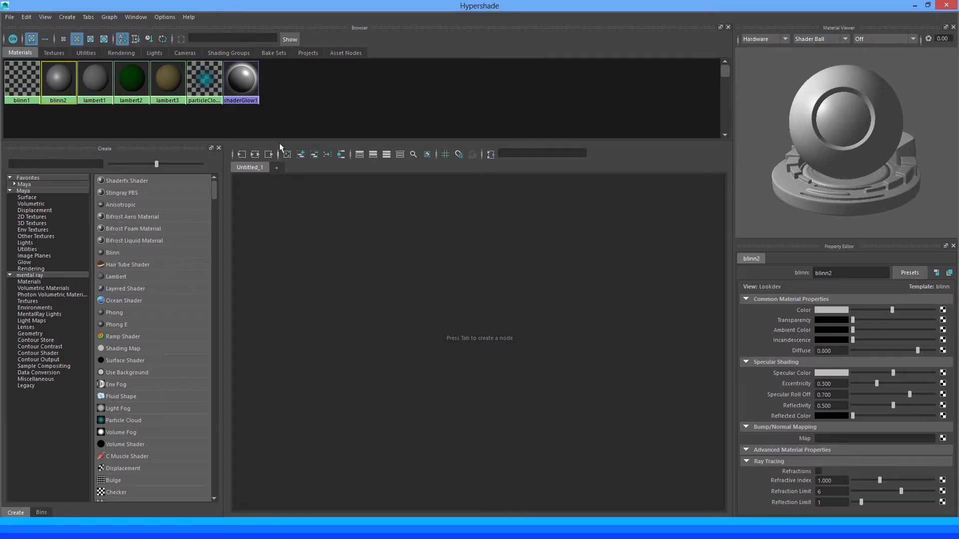
drag(235, 140, 215, 220)
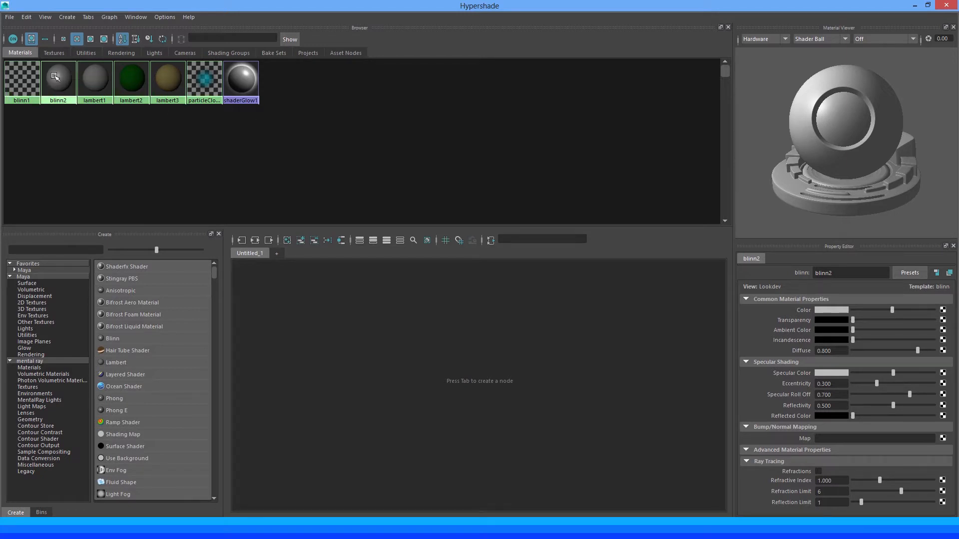
Preview the green lambert2 material on the Cloth, Teapot and Ocean sample shapes.
click(130, 80)
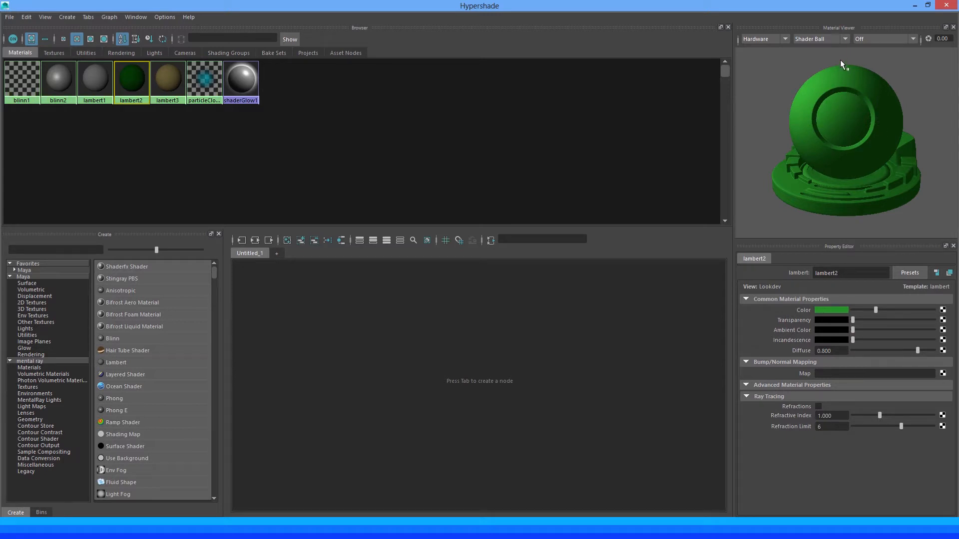
click(845, 39)
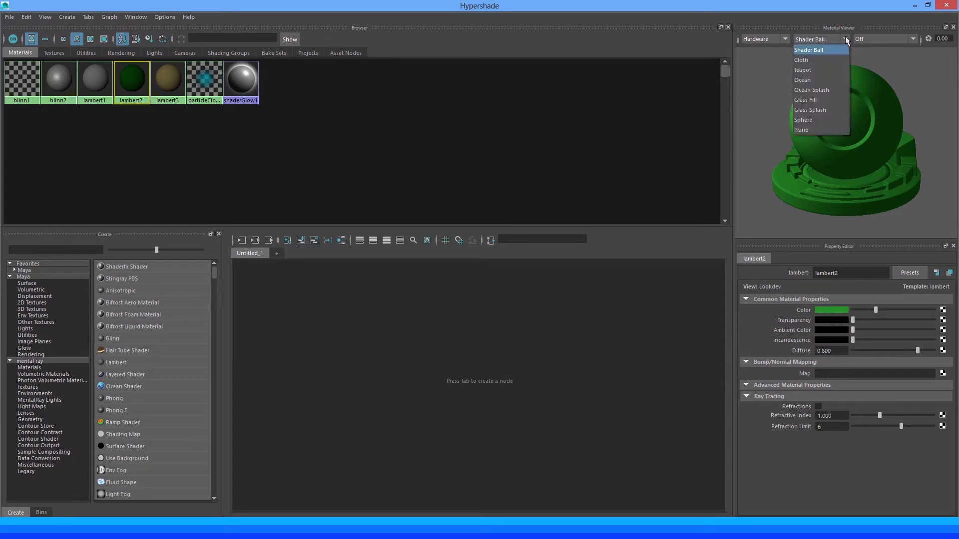
click(809, 61)
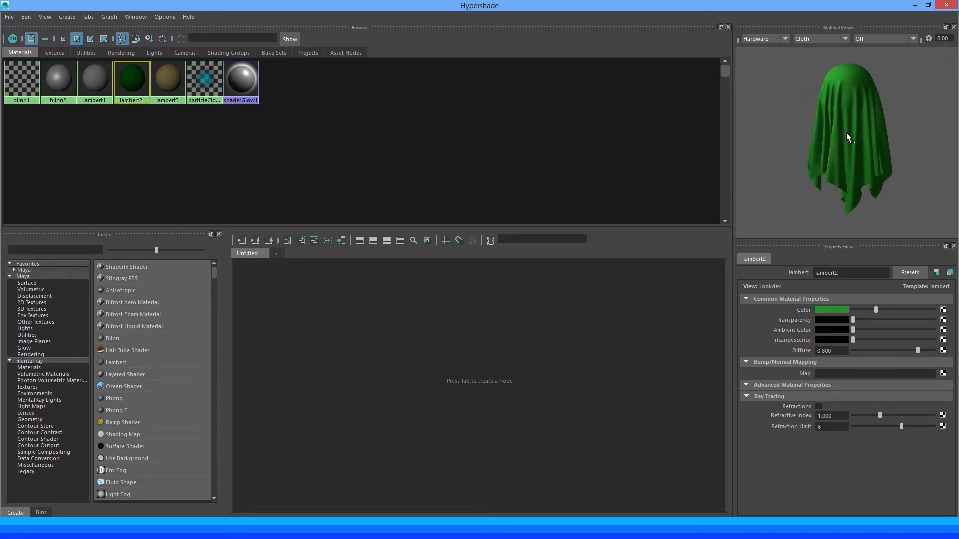
click(845, 40)
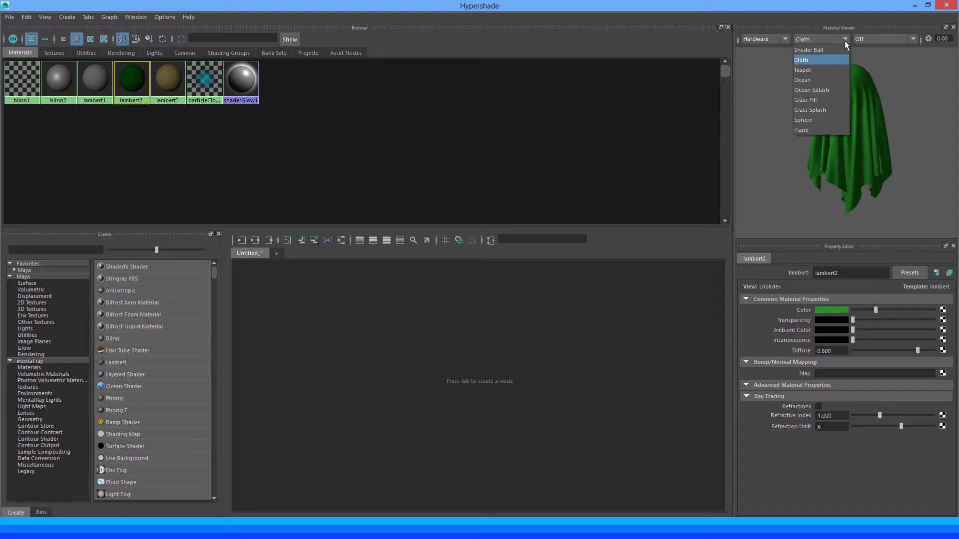
click(808, 69)
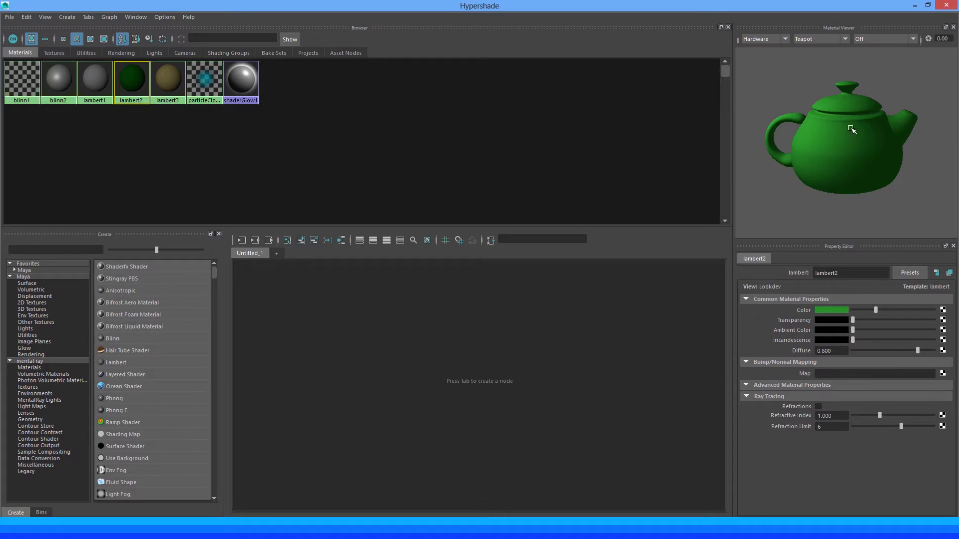
click(846, 40)
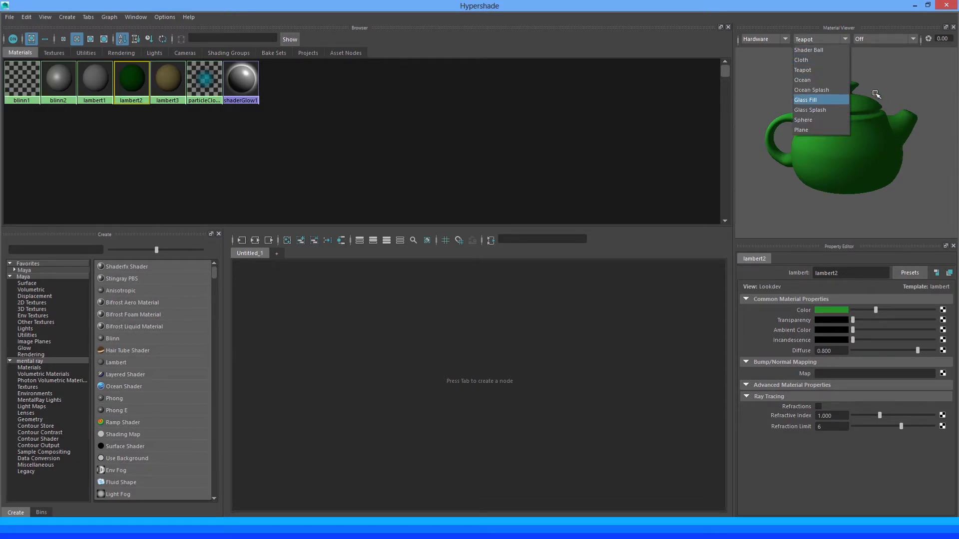
click(829, 81)
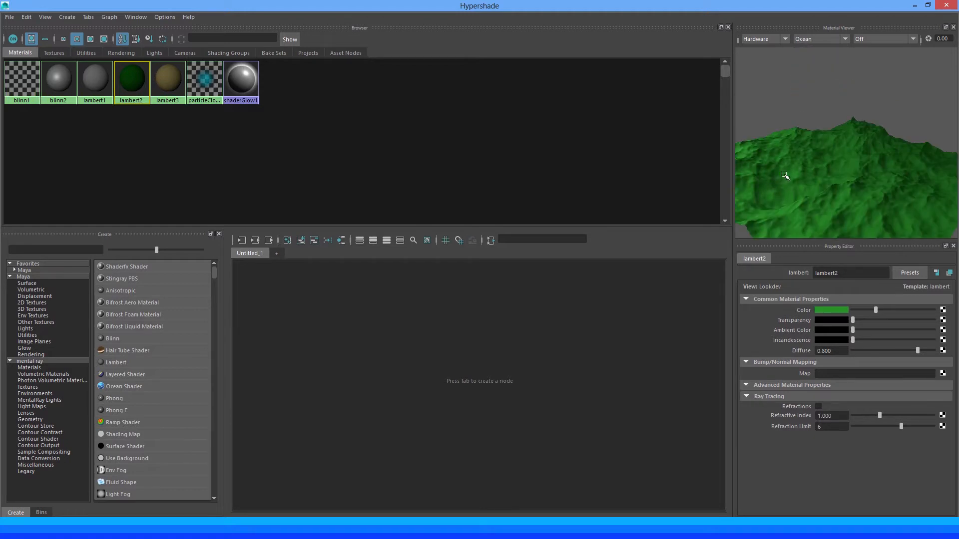
Preview lambert2 on the Ocean Splash, Glass Fill and Glass Splash sample shapes.
click(830, 43)
click(822, 90)
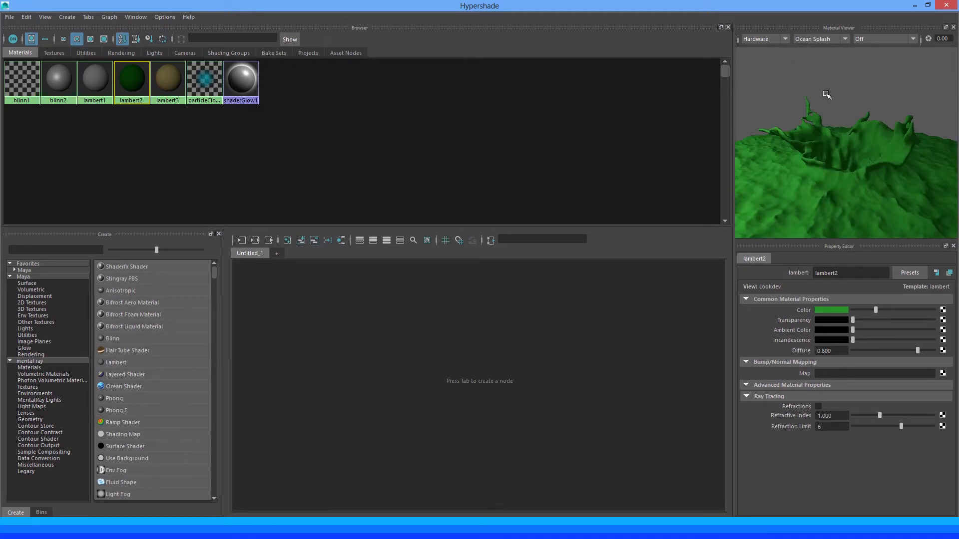
click(845, 40)
click(816, 99)
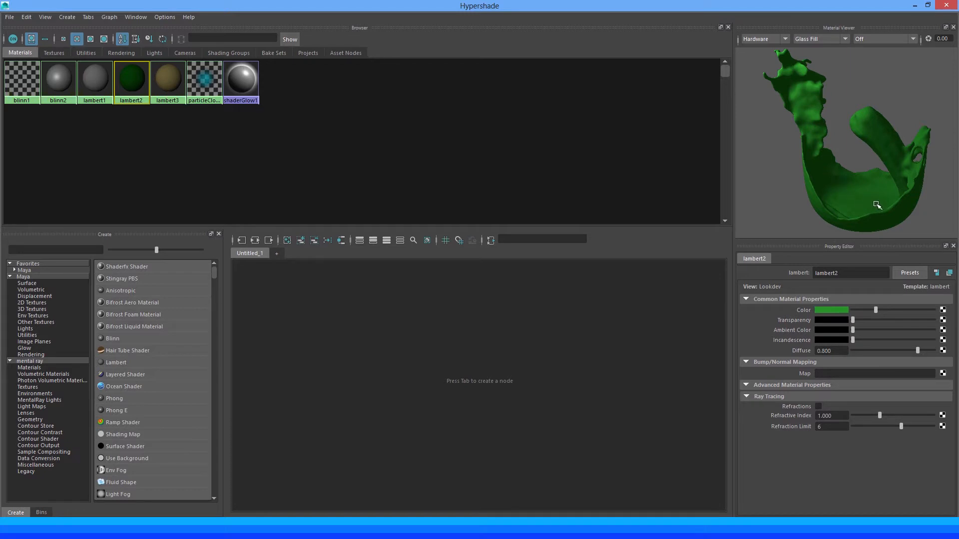
click(834, 39)
click(825, 109)
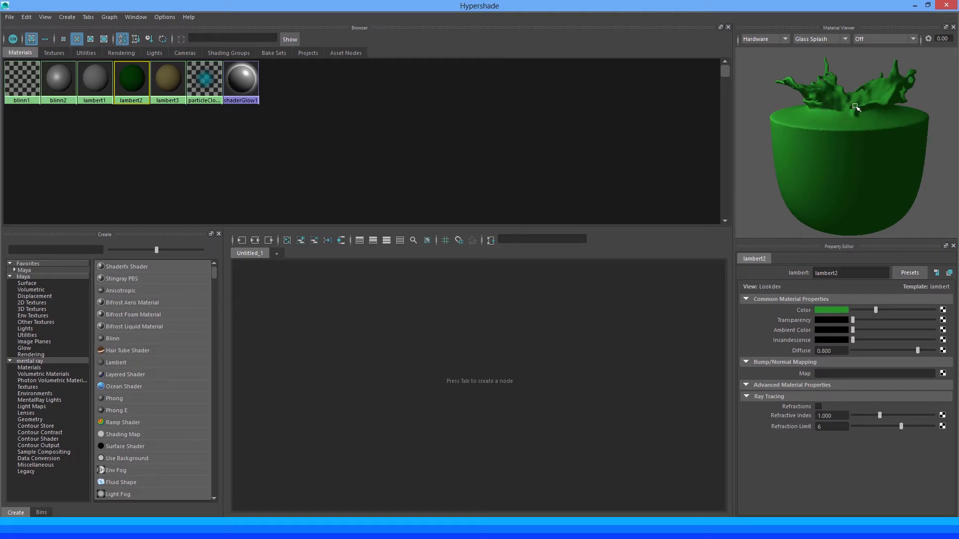
Preview lambert2 on the Sphere and Plane sample shapes, and return the material preview to Shader Ball.
click(823, 39)
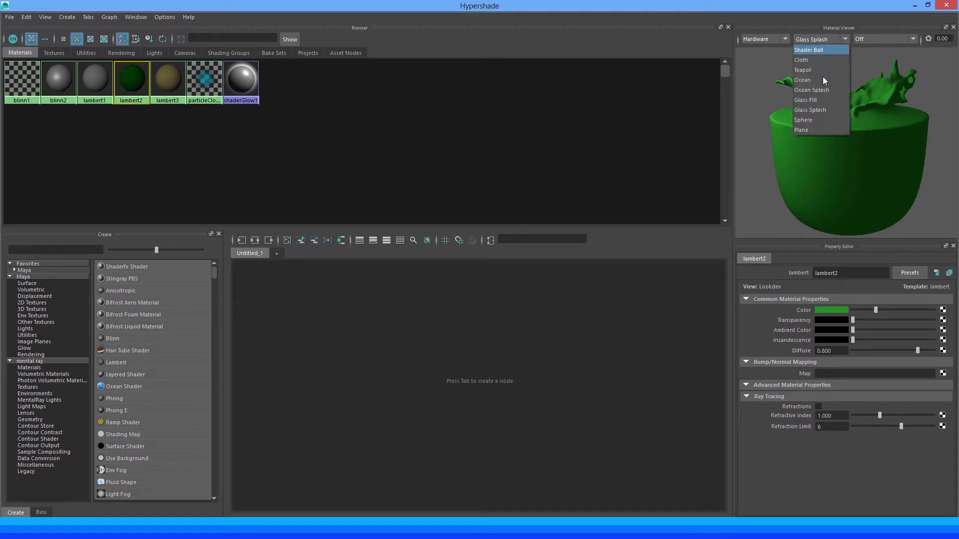
click(815, 119)
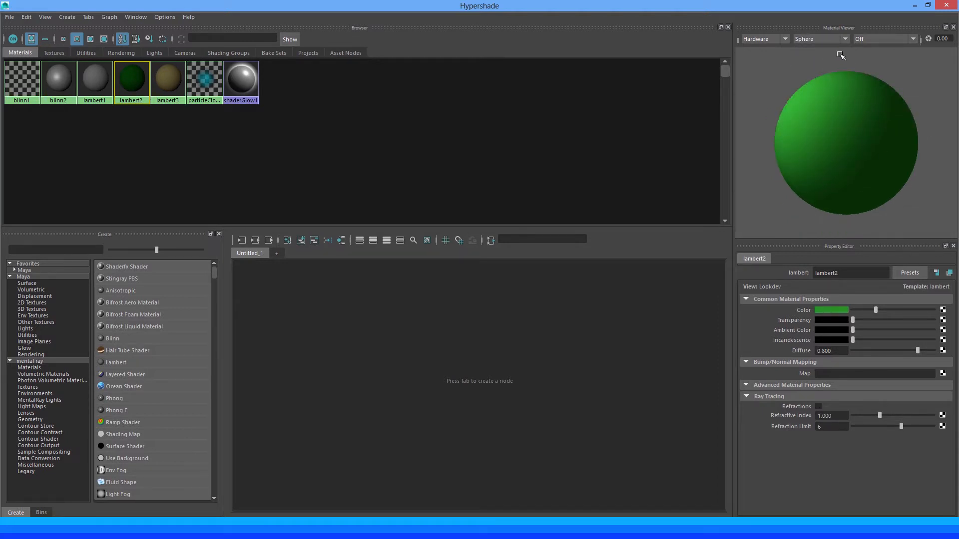
click(835, 39)
click(805, 130)
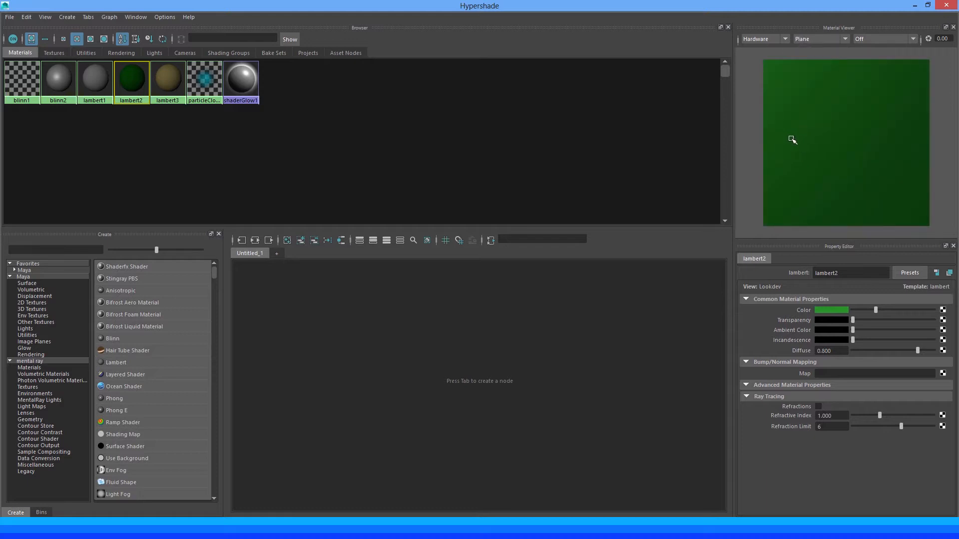
click(830, 38)
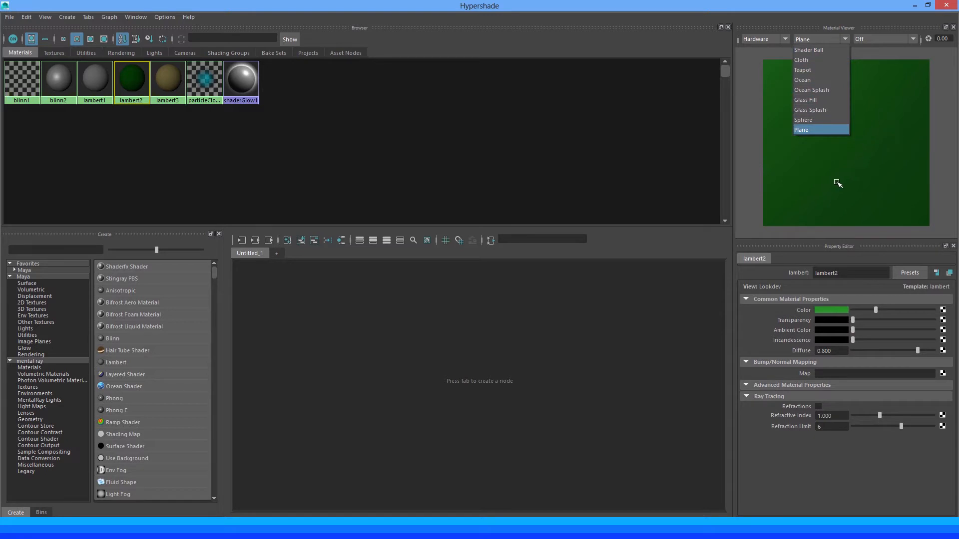
click(821, 49)
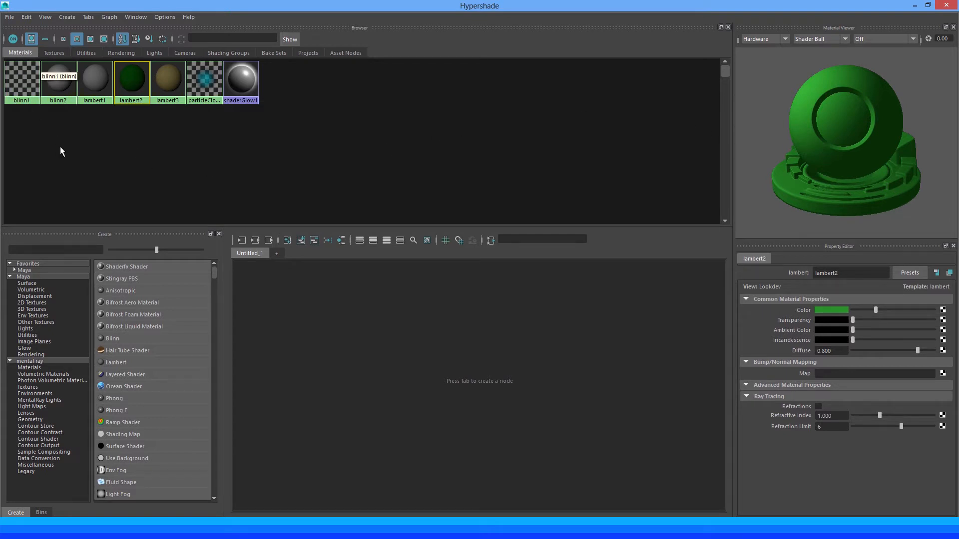
Examine the previews and properties of the existing blinn, lambert, particleCloud1 and shaderGlow1 materials one after another.
click(59, 82)
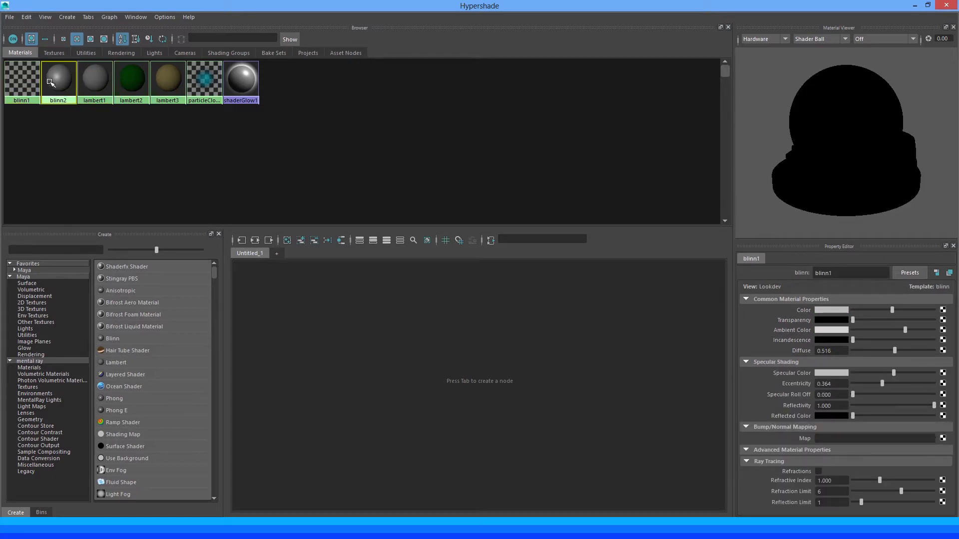
click(127, 88)
click(166, 86)
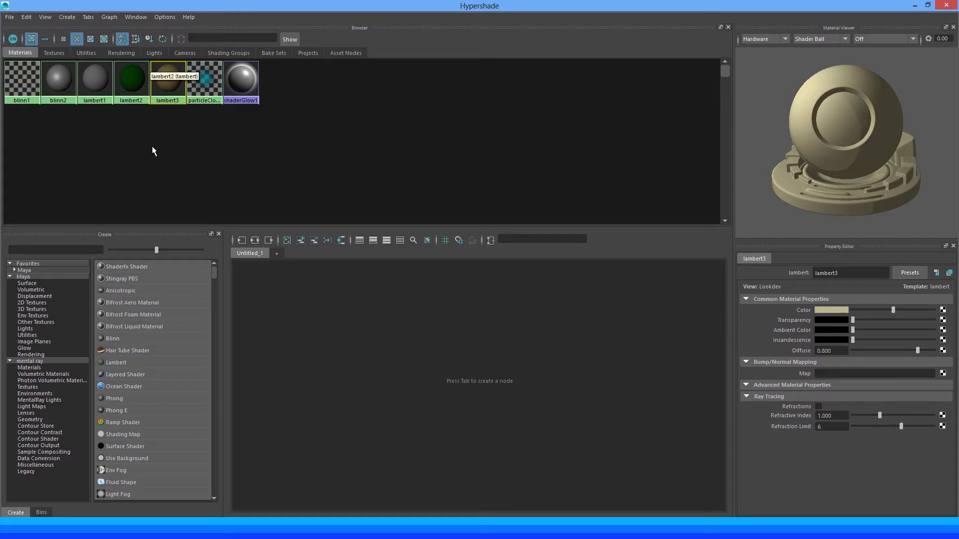
click(173, 135)
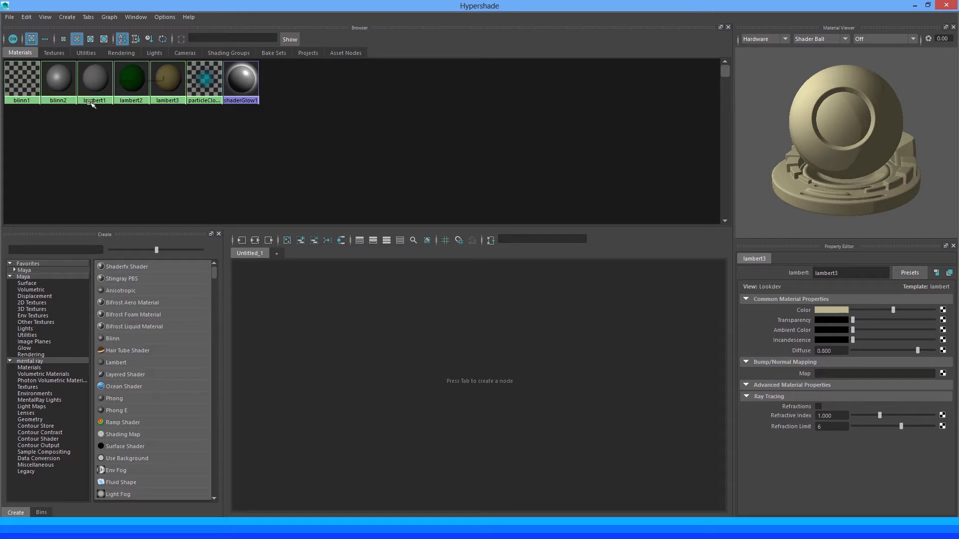
click(203, 102)
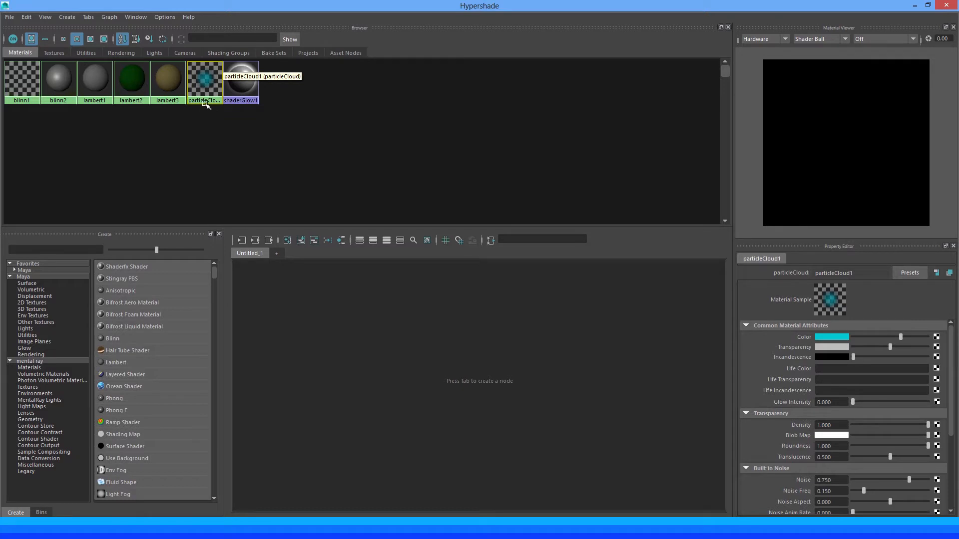
click(238, 98)
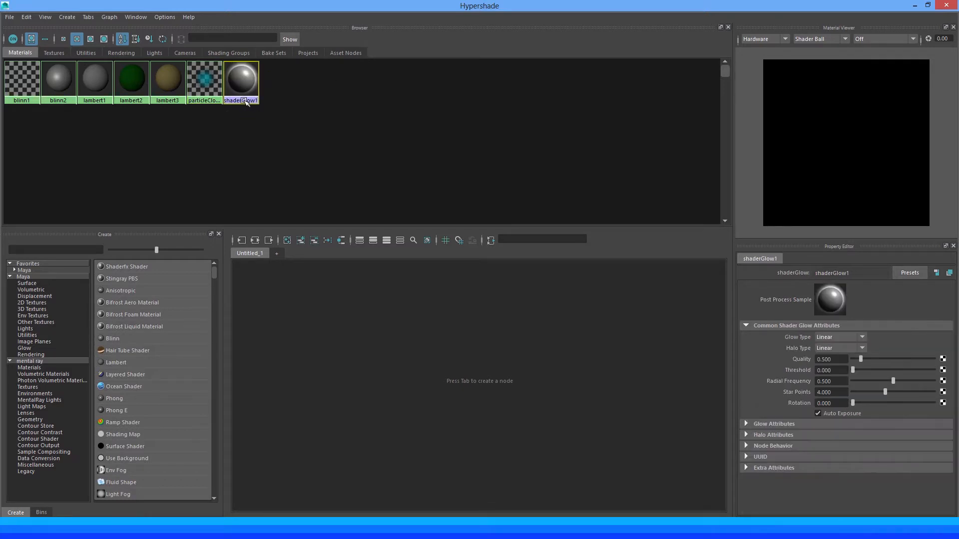
click(96, 93)
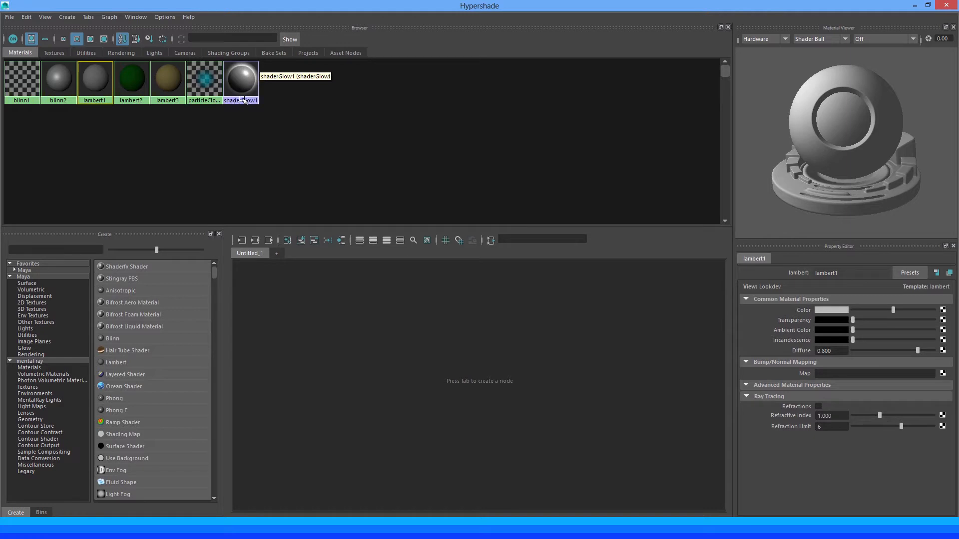
click(29, 77)
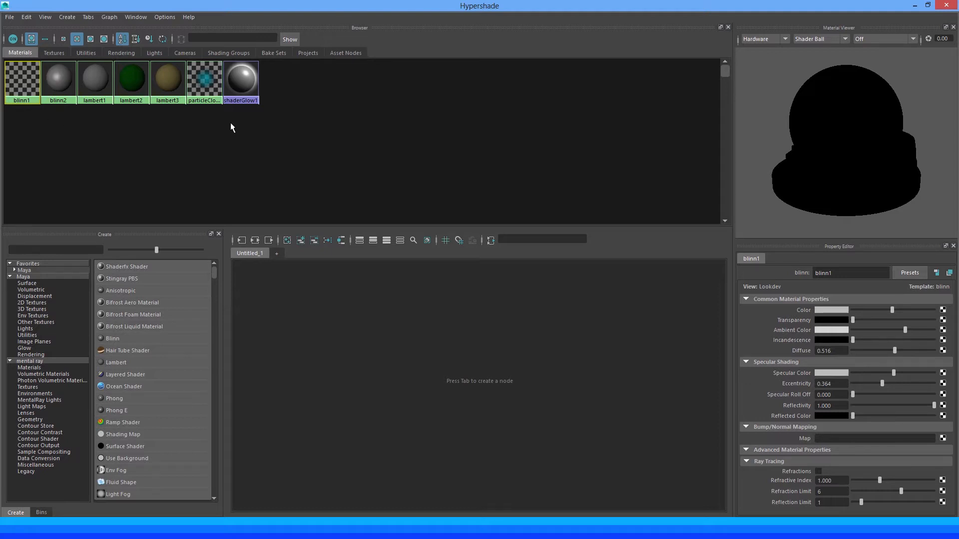
Examine the shaderGlow1 and lambert1 properties, and look through the browser's Textures, Utilities, Rendering and Lights categories.
click(245, 82)
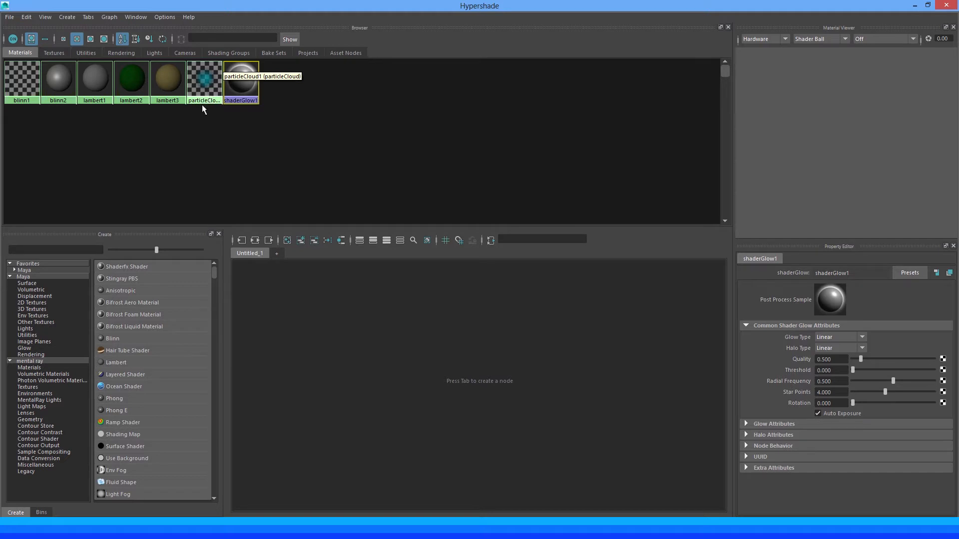
click(91, 90)
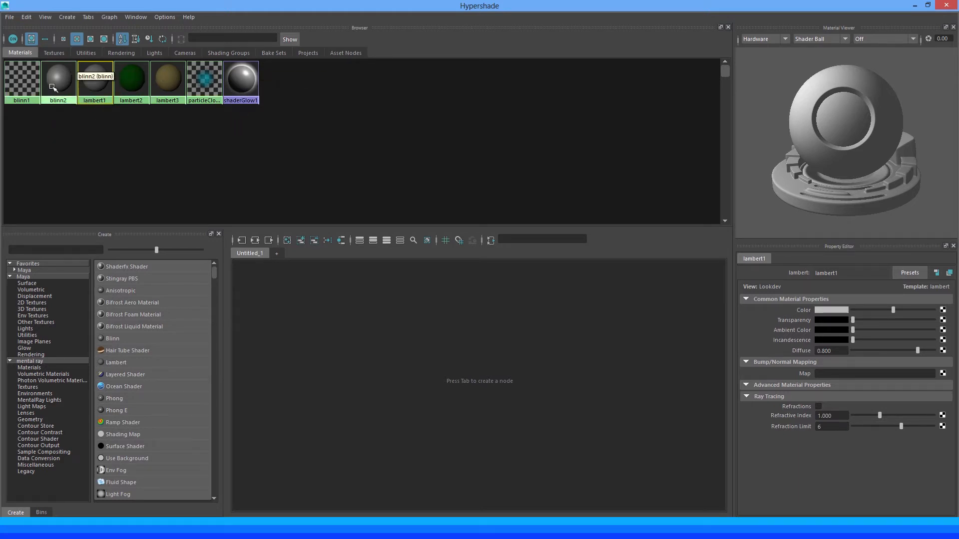
click(55, 54)
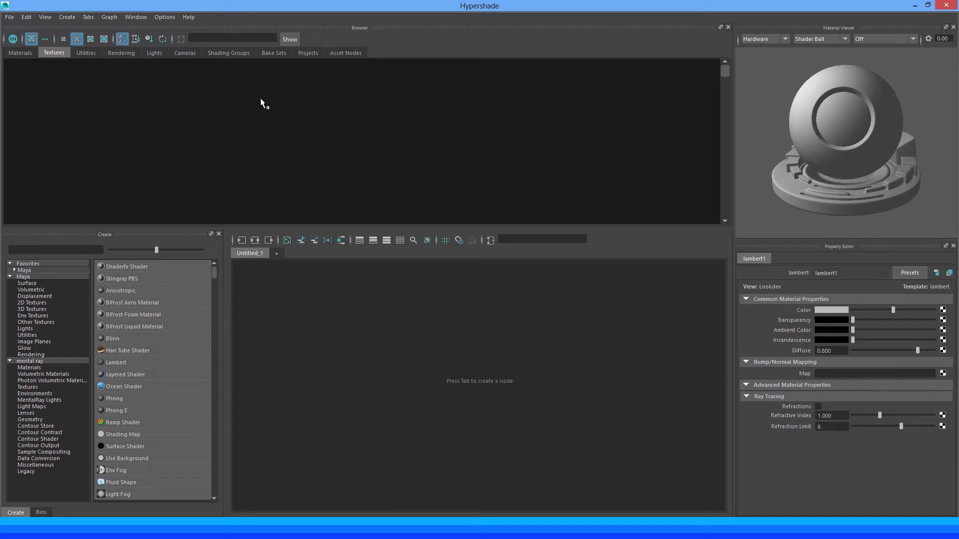
click(86, 54)
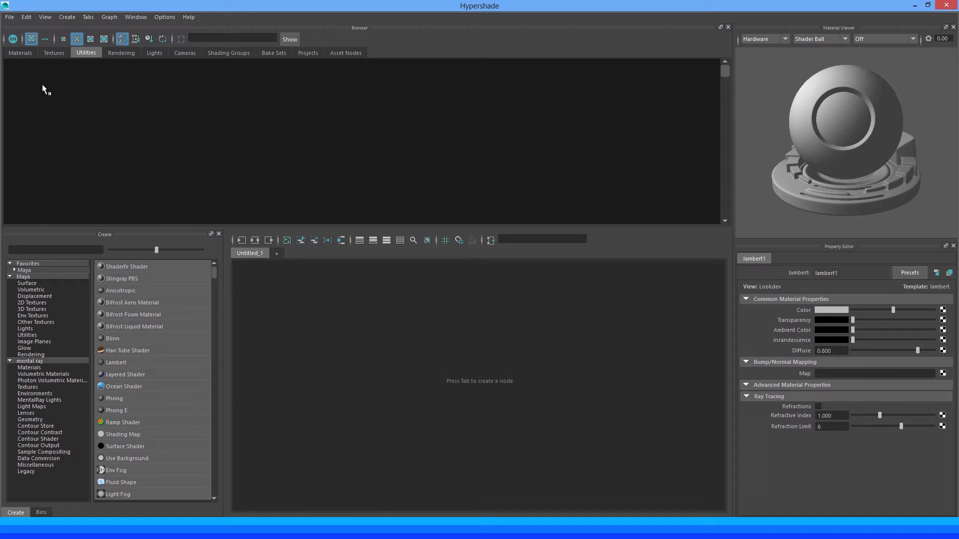
click(122, 52)
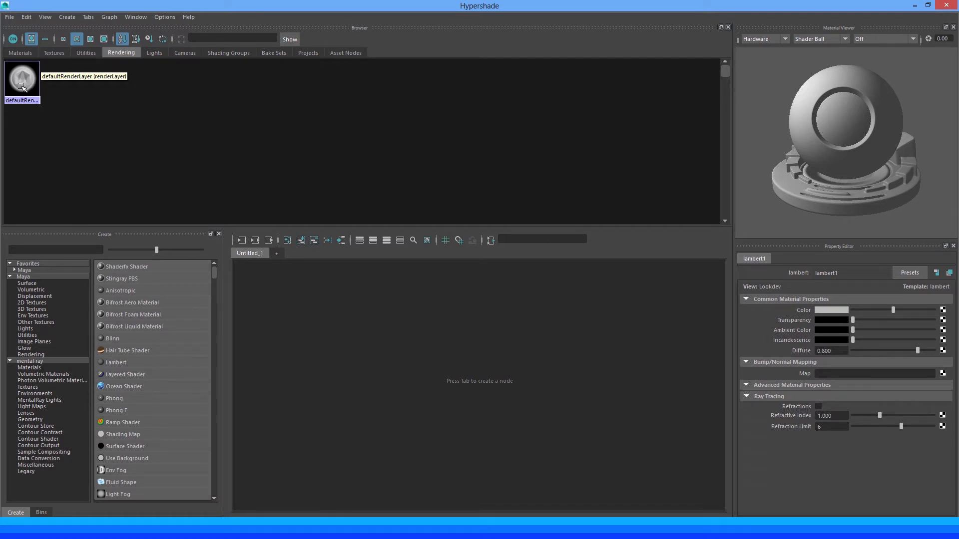
click(156, 53)
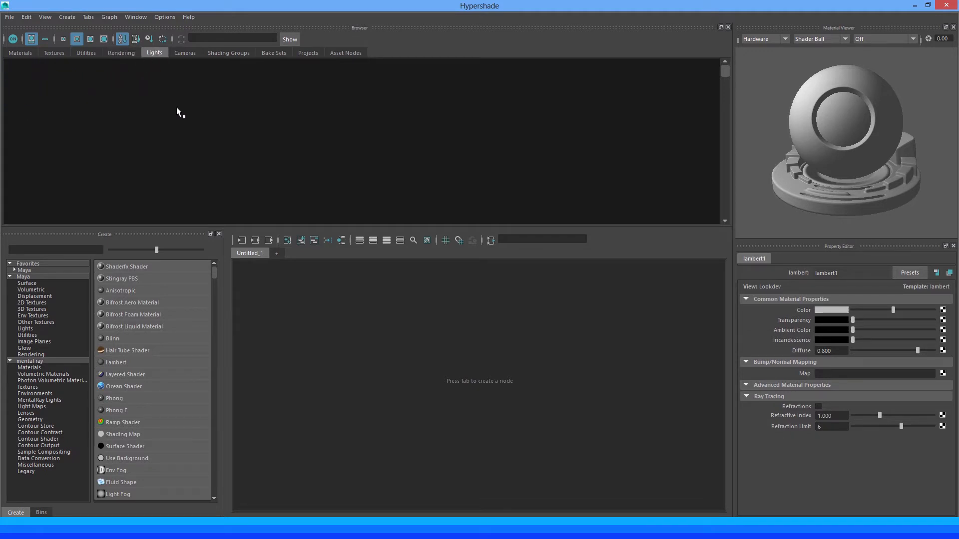
Look through the scene's front, persp, side and top cameras, and examine the properties of perspShape.
click(184, 53)
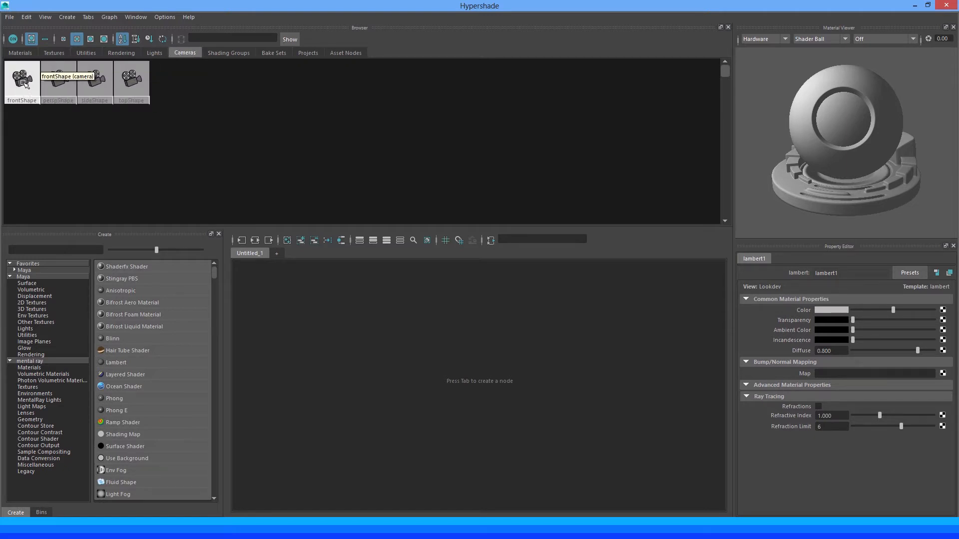
click(59, 79)
click(100, 80)
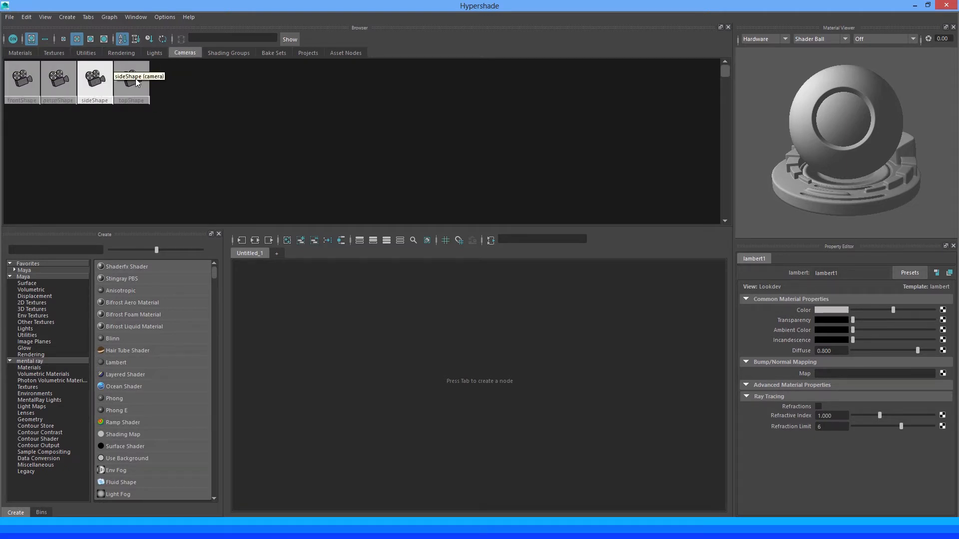
click(132, 79)
click(58, 79)
click(36, 70)
click(58, 75)
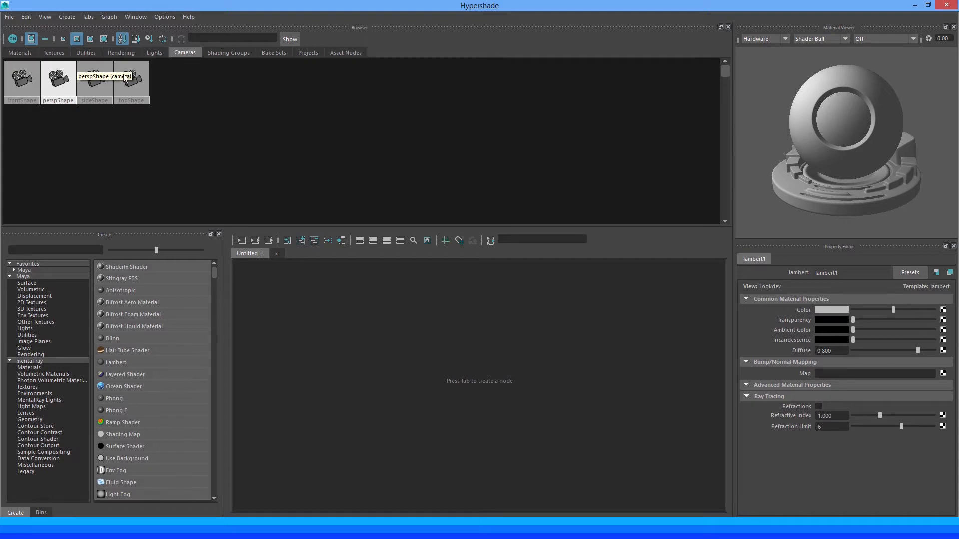
click(127, 77)
click(33, 73)
click(66, 73)
click(67, 73)
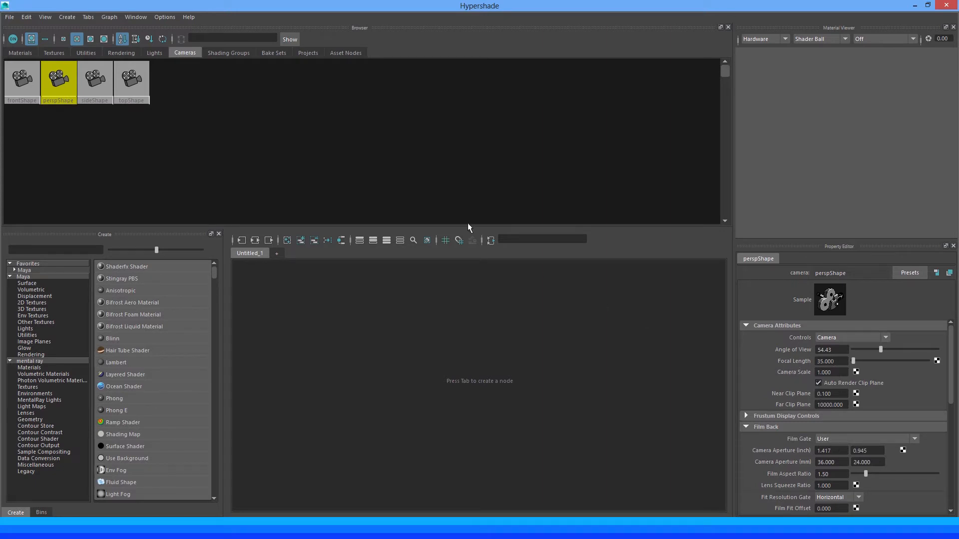
Look through the browser's Shading Groups, Bake Sets, Projects and Asset Nodes categories.
click(241, 52)
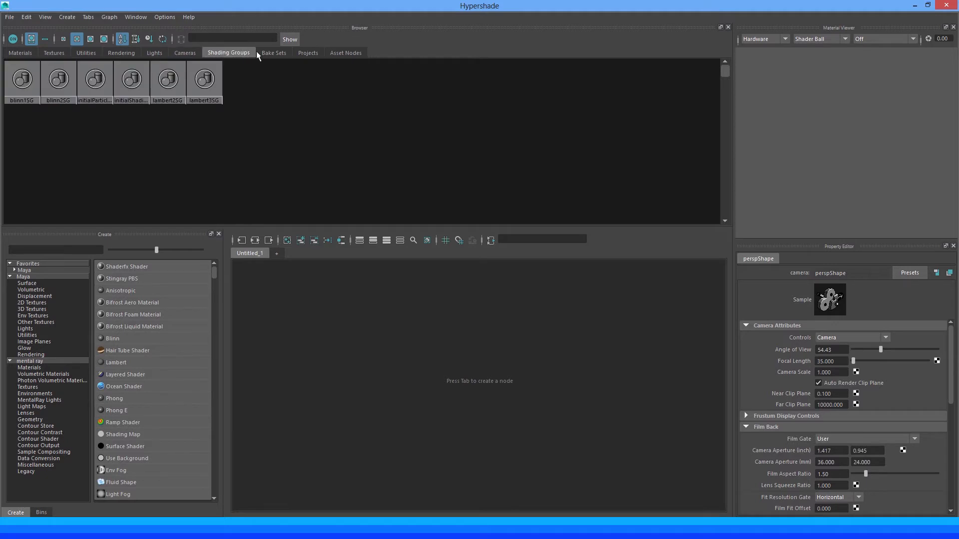
click(274, 52)
click(307, 53)
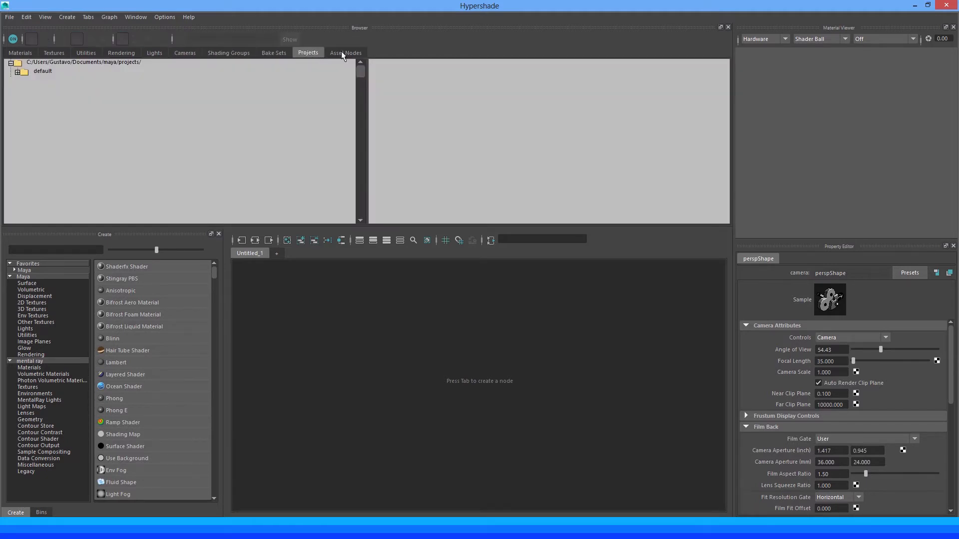
click(340, 52)
click(310, 52)
click(339, 52)
click(308, 52)
click(278, 52)
click(239, 51)
Review the browser categories from Cameras back to Textures, and return to the scene's materials.
click(185, 52)
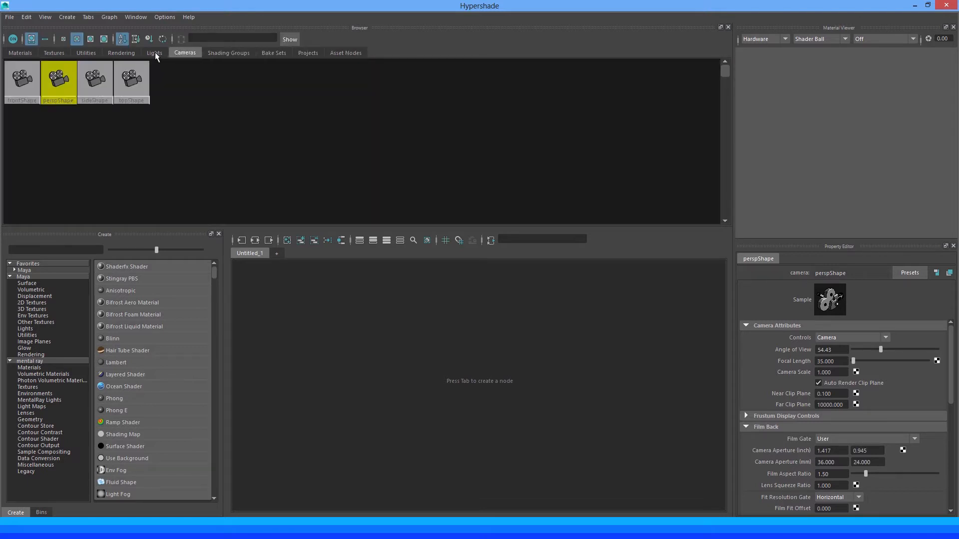
click(154, 52)
click(126, 52)
click(89, 52)
click(52, 51)
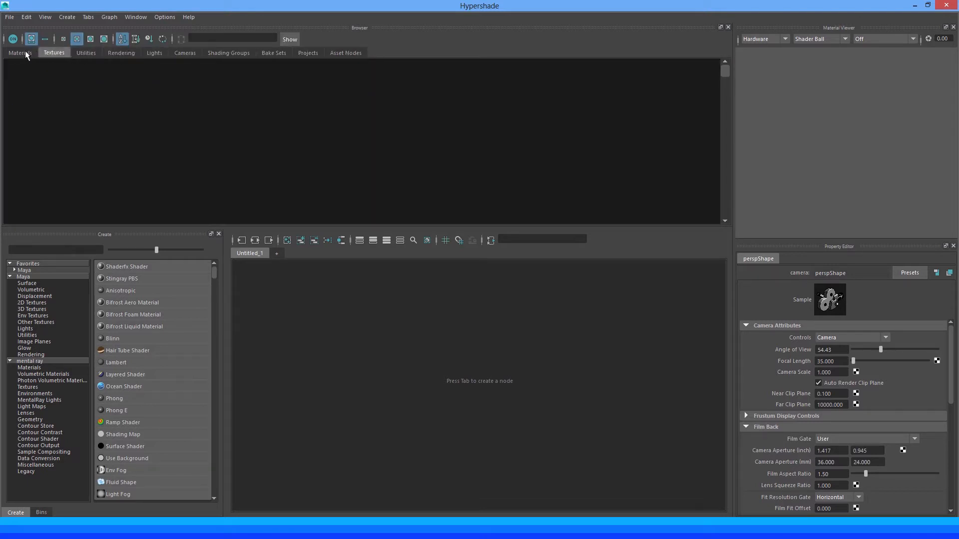
click(22, 52)
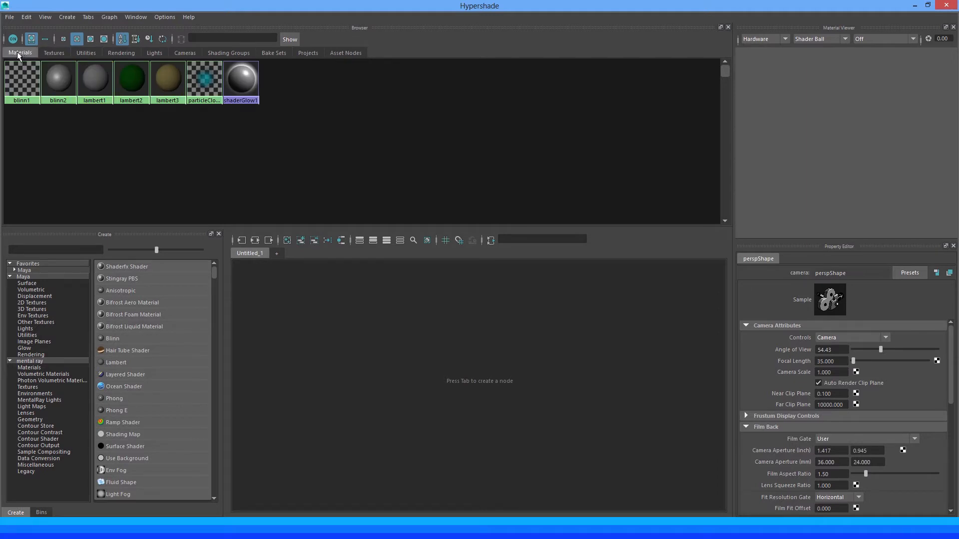
click(53, 52)
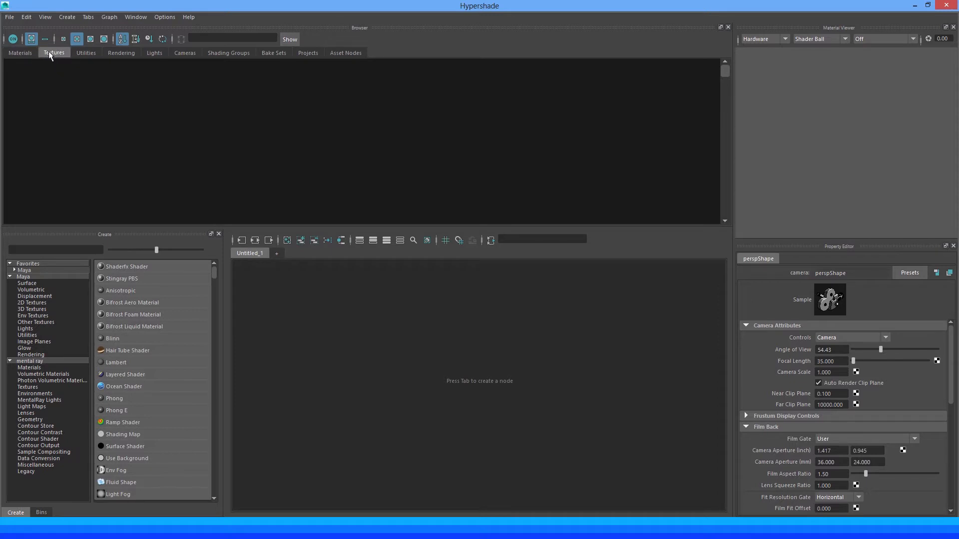
click(21, 52)
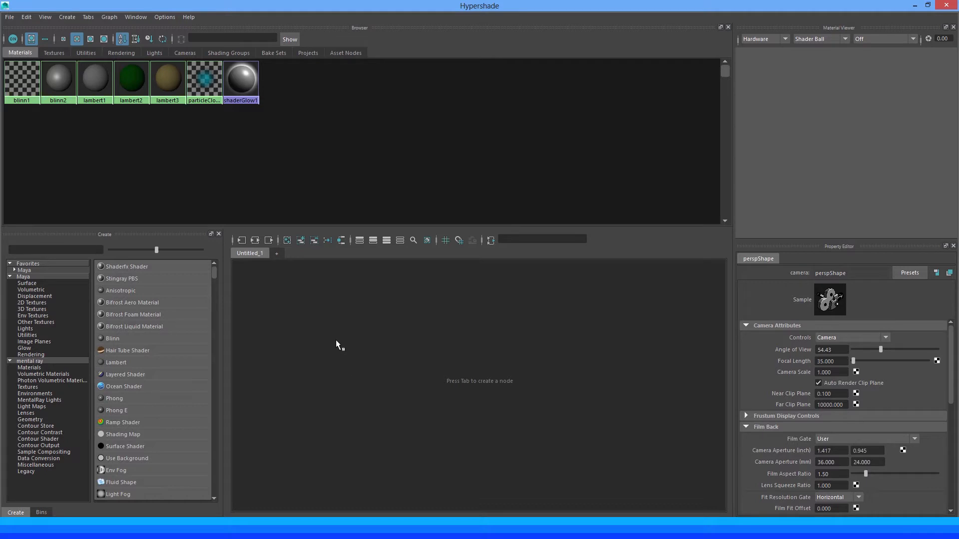
Add the blinn2 material to the node work area to view its attributes, and clear the graph.
click(55, 79)
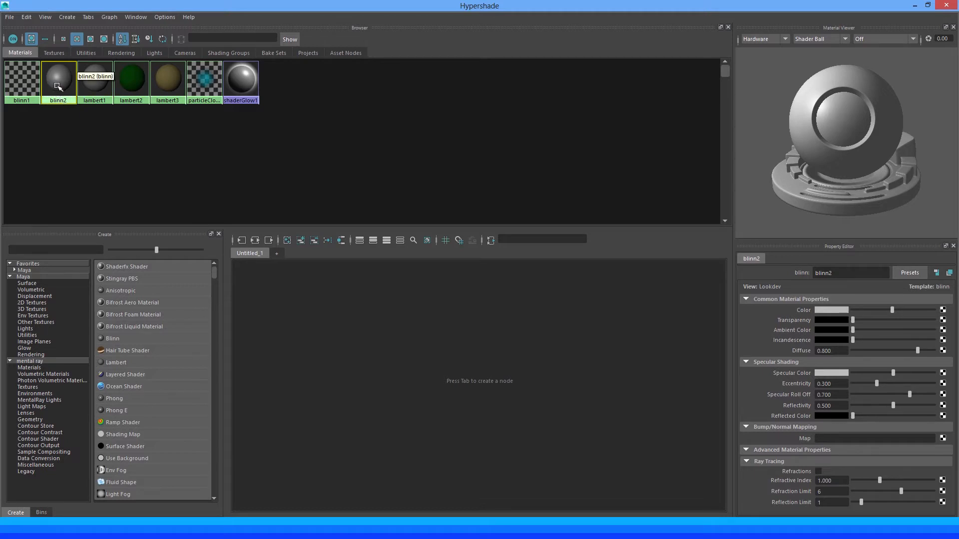
drag(115, 142, 334, 325)
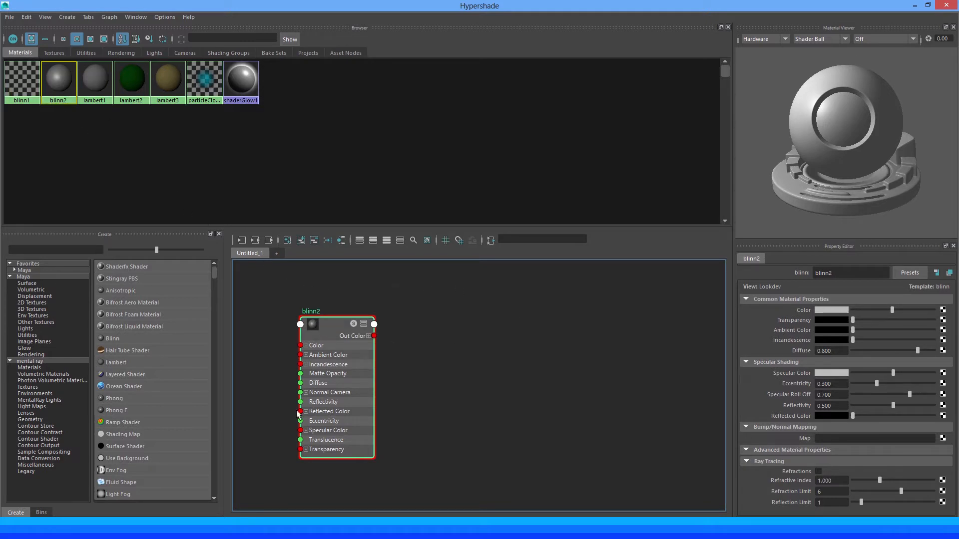
click(287, 242)
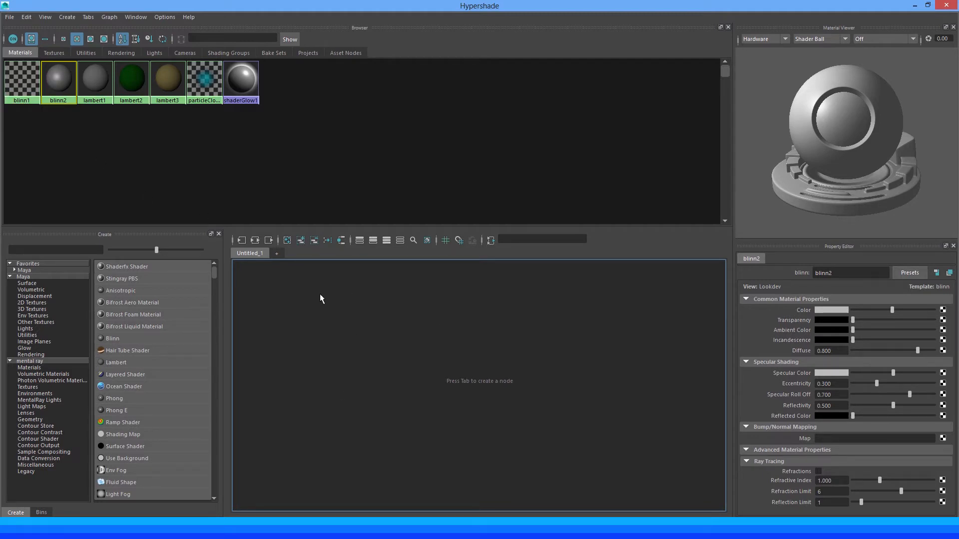
Graph the input and output connections of the blinn1 material in the work area.
click(23, 84)
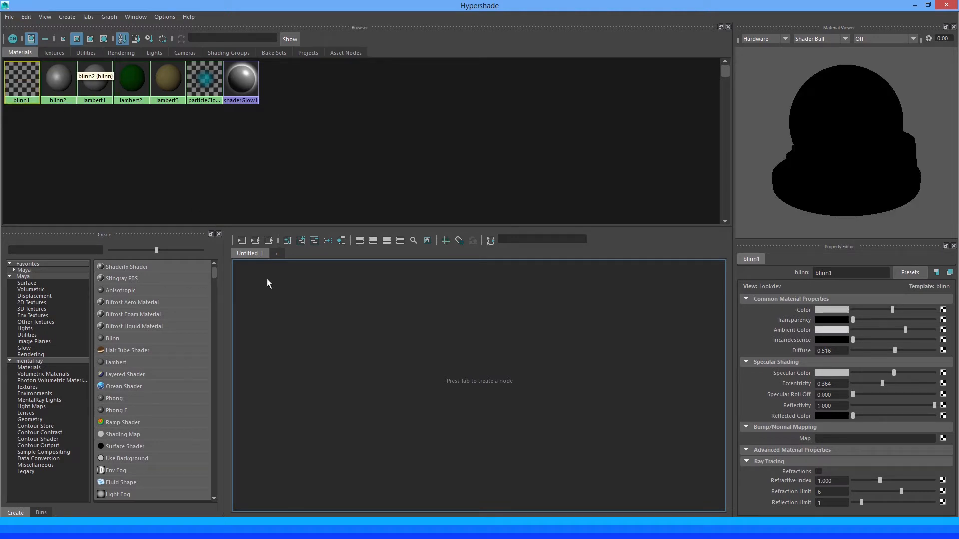
click(17, 80)
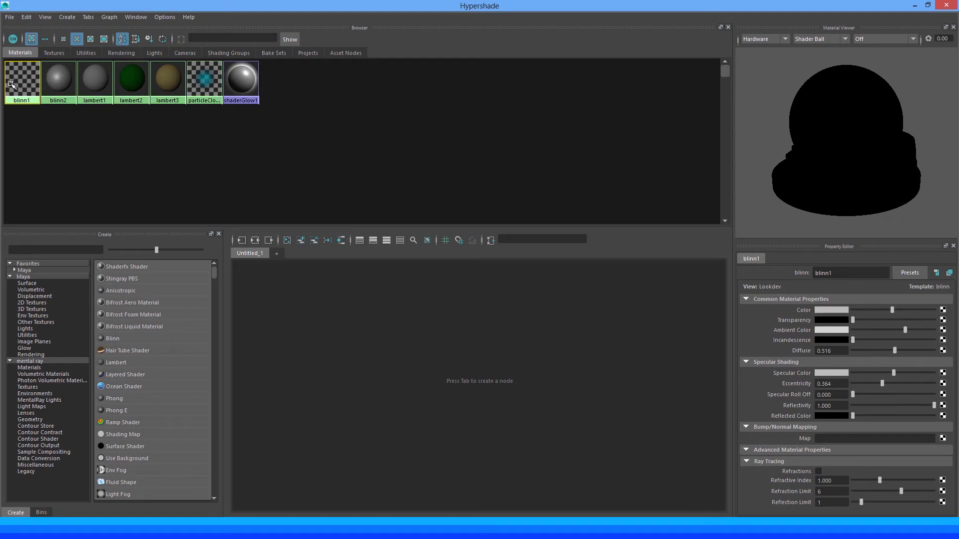
click(253, 241)
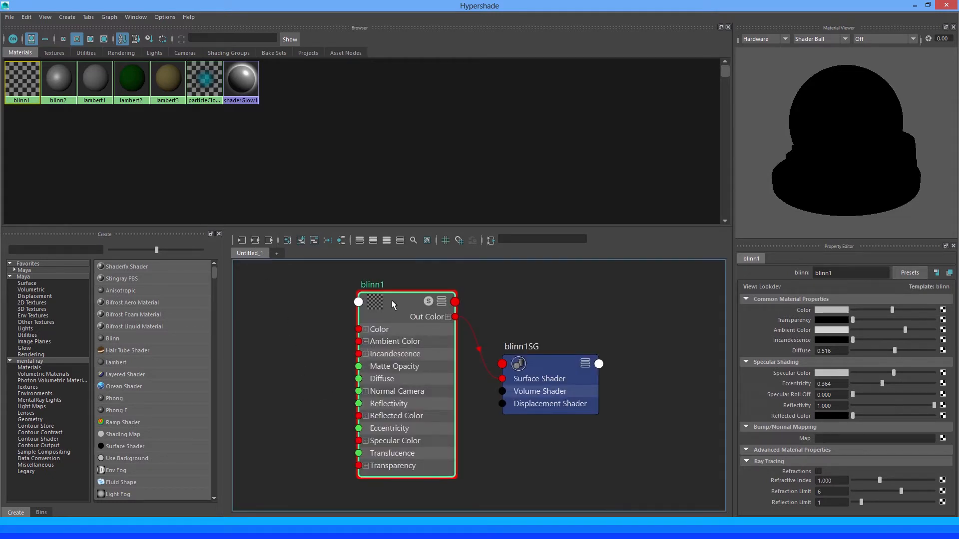
Check the blinn1SG shading group's properties, and move the blinn1 and blinn1SG nodes apart in the graph.
drag(393, 306, 351, 307)
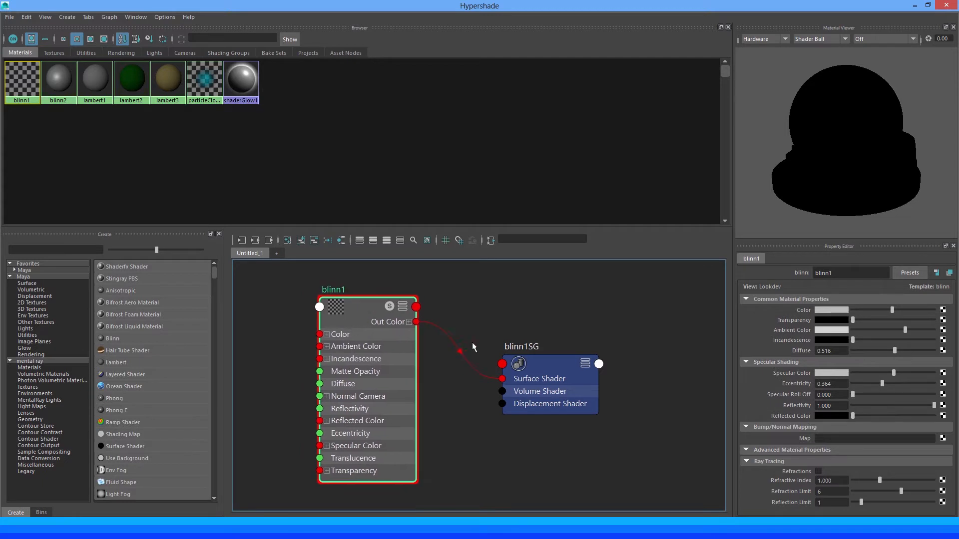
click(548, 365)
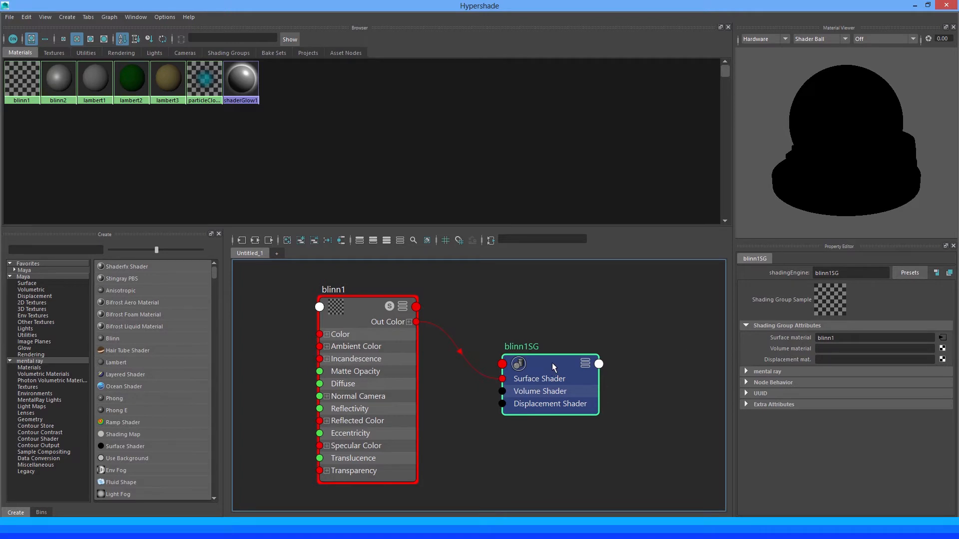
drag(552, 362, 511, 274)
drag(362, 306, 376, 362)
mouse_move(478, 404)
alt+middle_down()
mouse_move(505, 368)
mouse_move(505, 394)
mouse_move(475, 360)
mouse_move(498, 391)
alt+middle_up()
alt+right_drag(499, 385, 487, 338)
drag(417, 315, 344, 336)
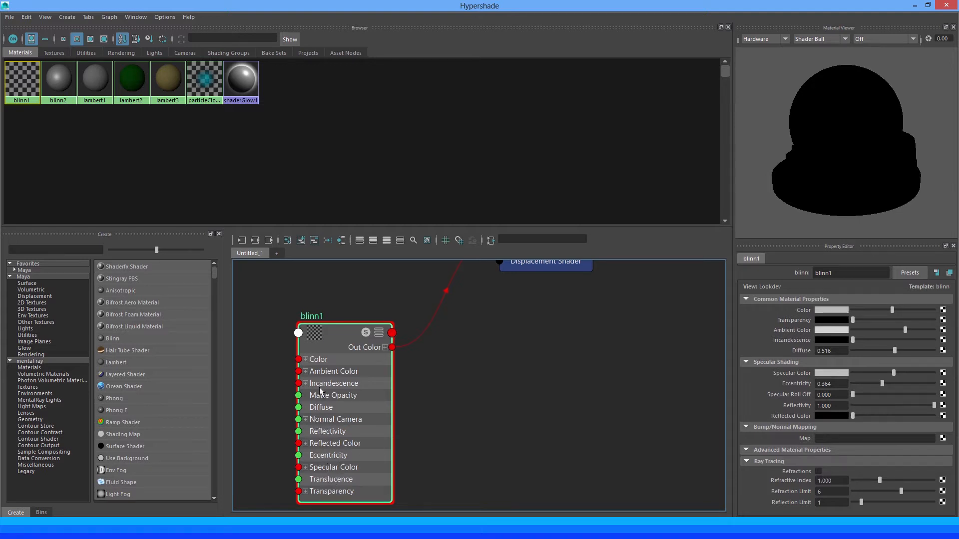
Examine the R, G and B channels of blinn1's Color and Ambient Color attributes, collapsing each again.
click(305, 359)
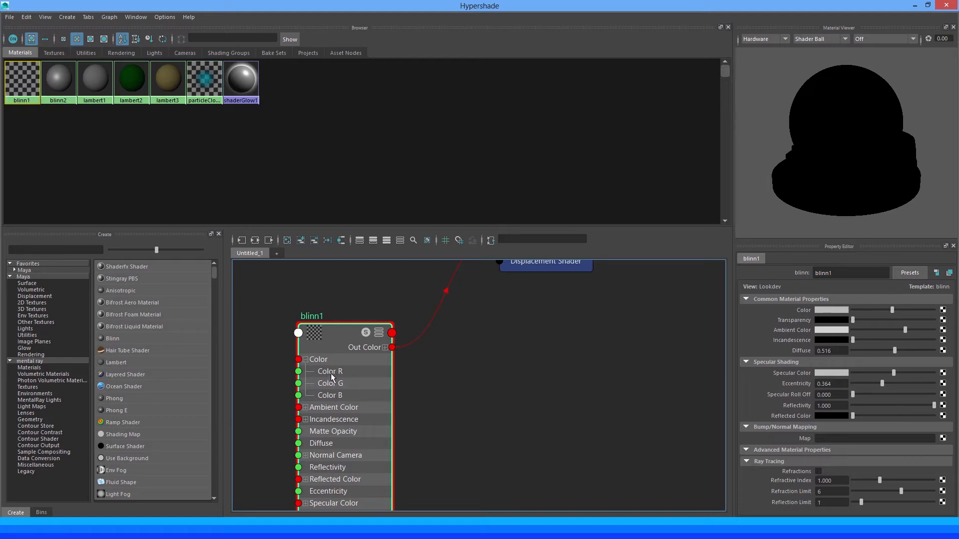
click(306, 360)
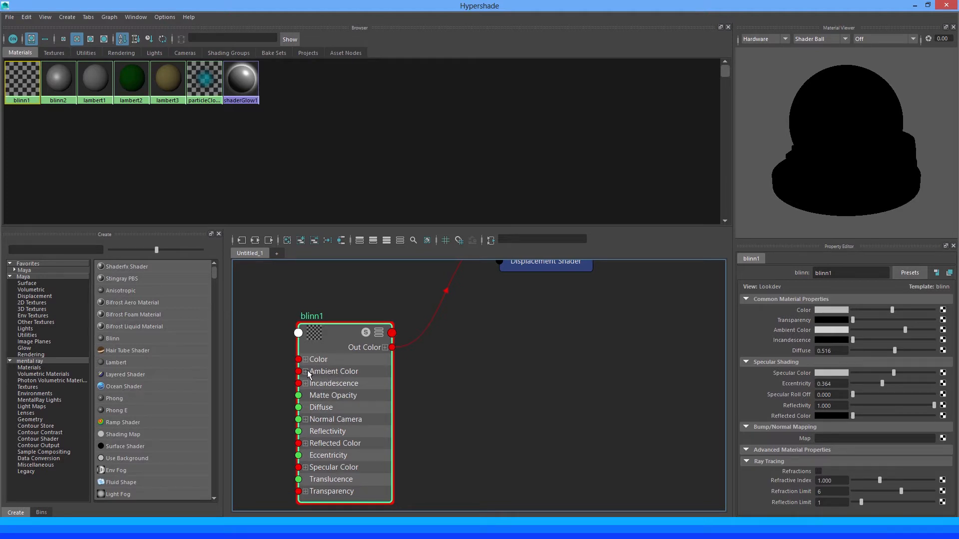
click(305, 372)
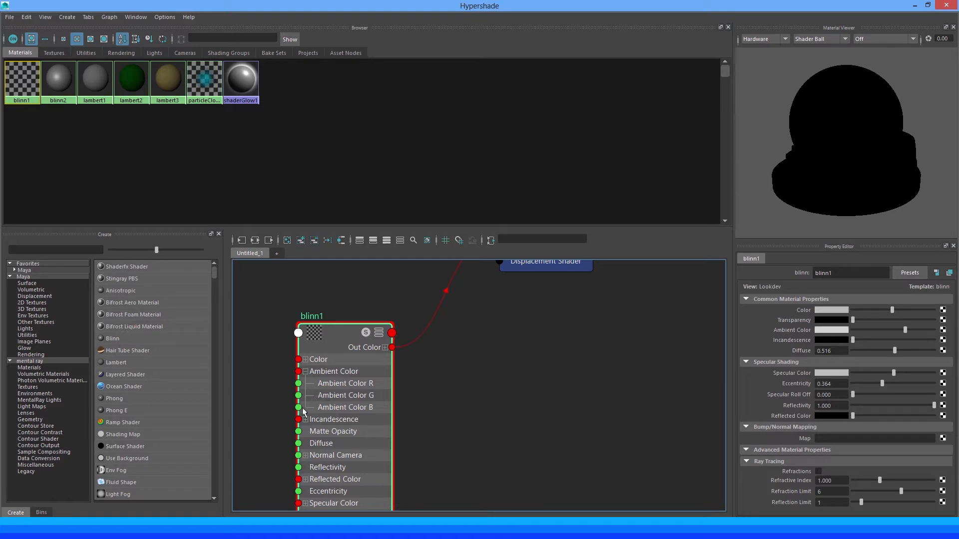
click(306, 372)
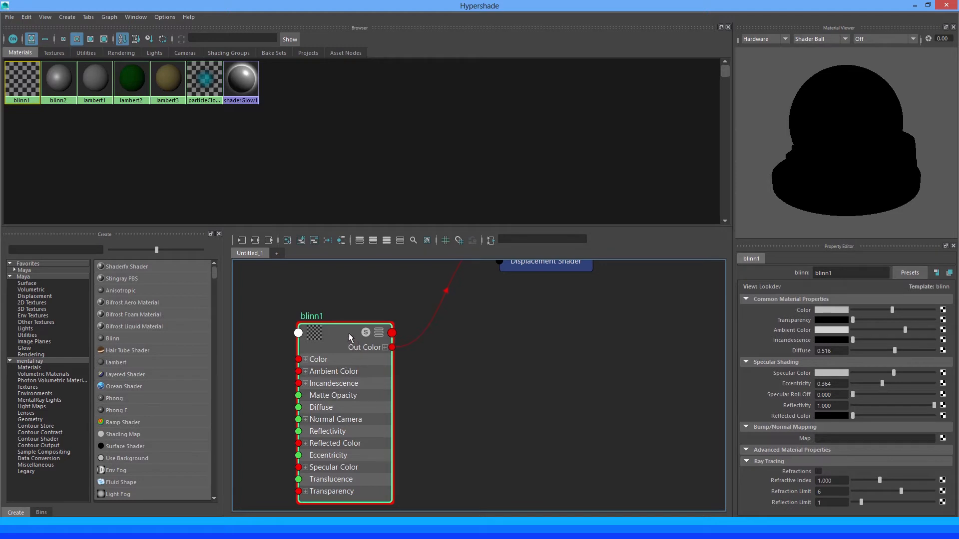
Reposition the blinn1 node closer to the blinn1SG node so both can be seen in the graph.
drag(348, 334, 335, 293)
scroll(413, 328, down, 1)
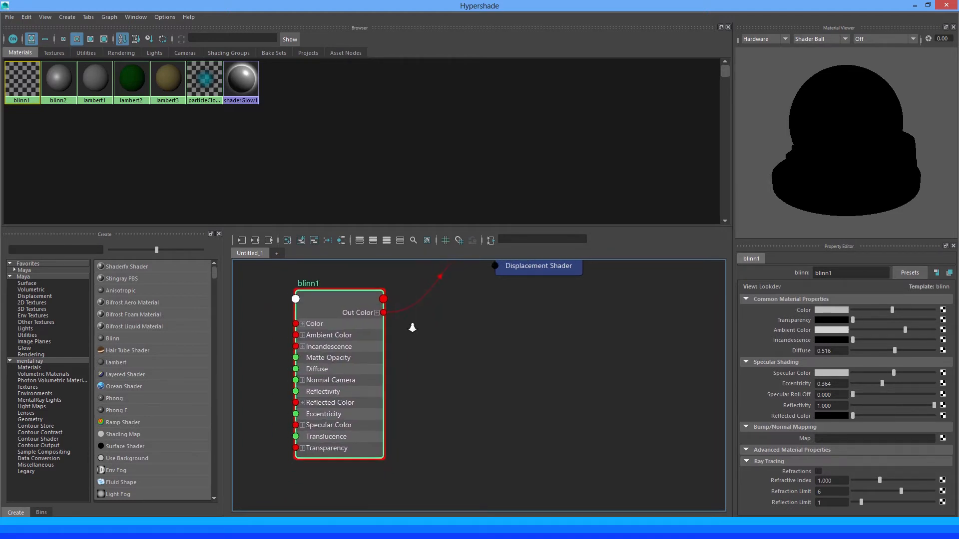
alt+right_drag(412, 327, 398, 322)
alt+middle_drag(398, 322, 400, 366)
drag(351, 346, 414, 337)
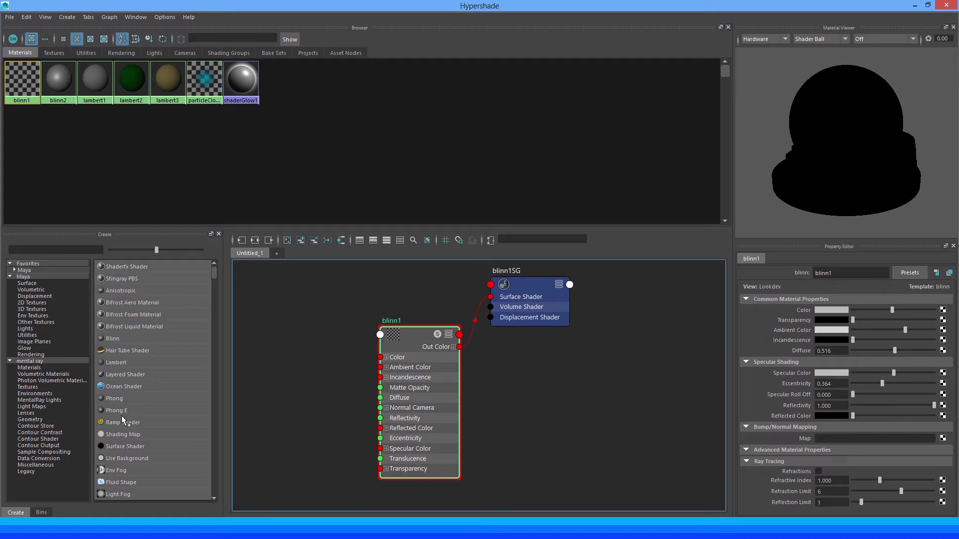
Return to the Maya scene and open the Assign New Material options for the sphere.
click(914, 6)
click(261, 261)
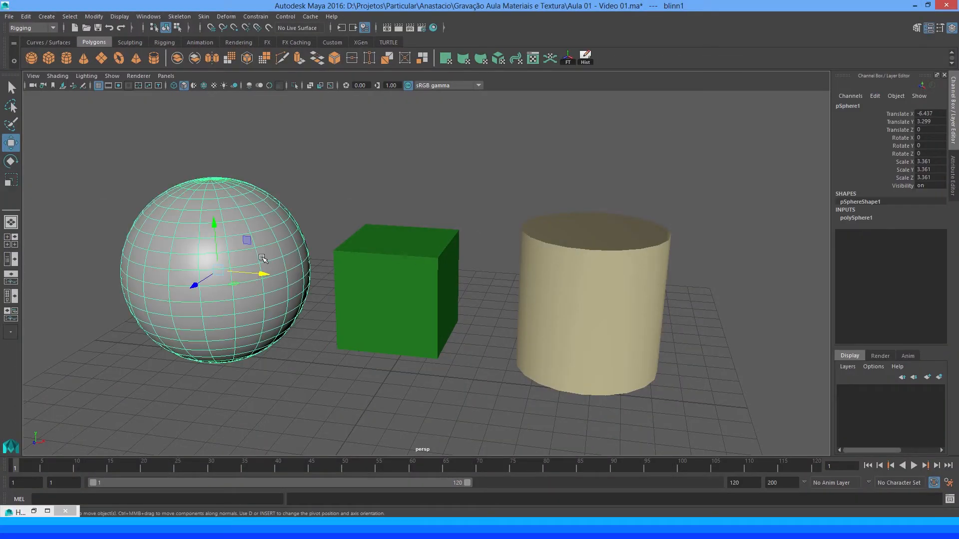
right_drag(192, 233, 199, 363)
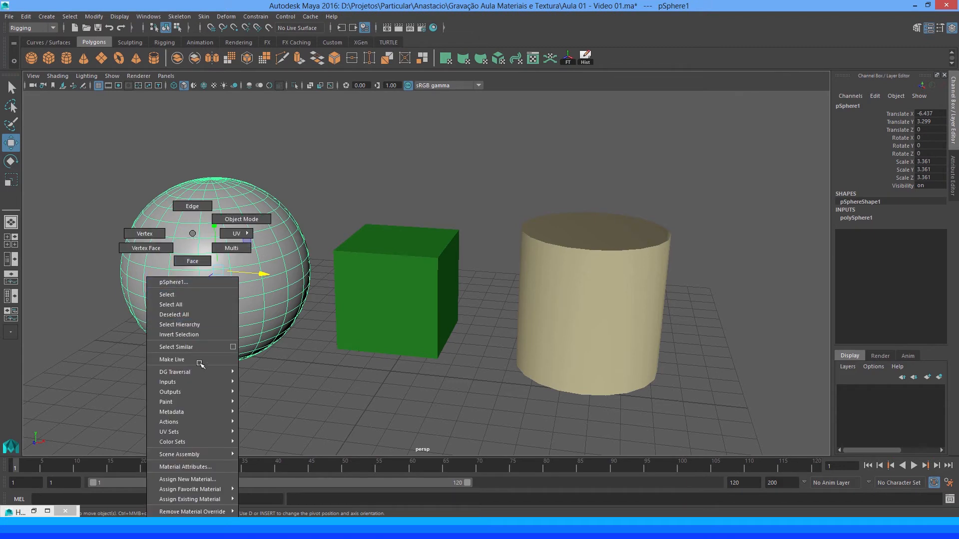
click(198, 478)
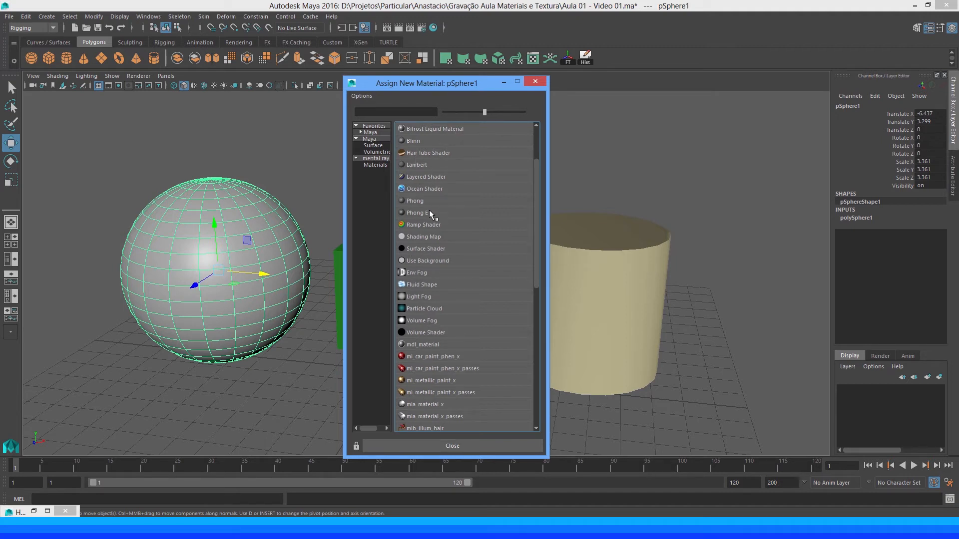
Leave the Assign New Material options, return to Hypershade, and create a Blinn material in a cleared graph.
click(535, 81)
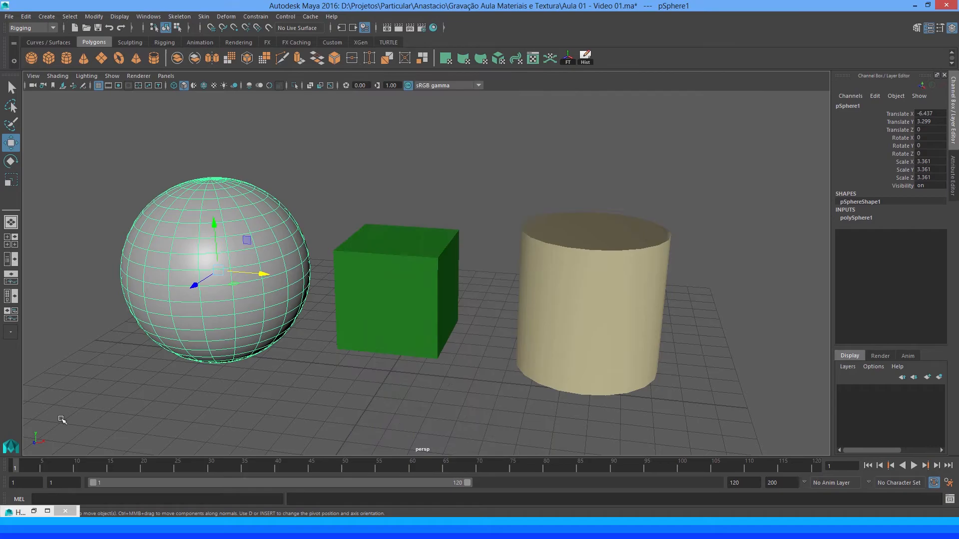
click(34, 511)
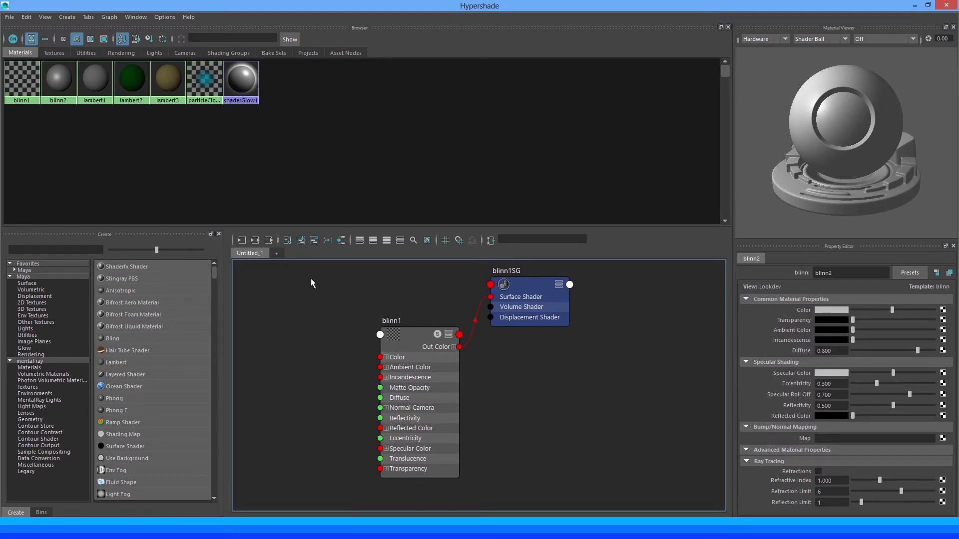
click(287, 241)
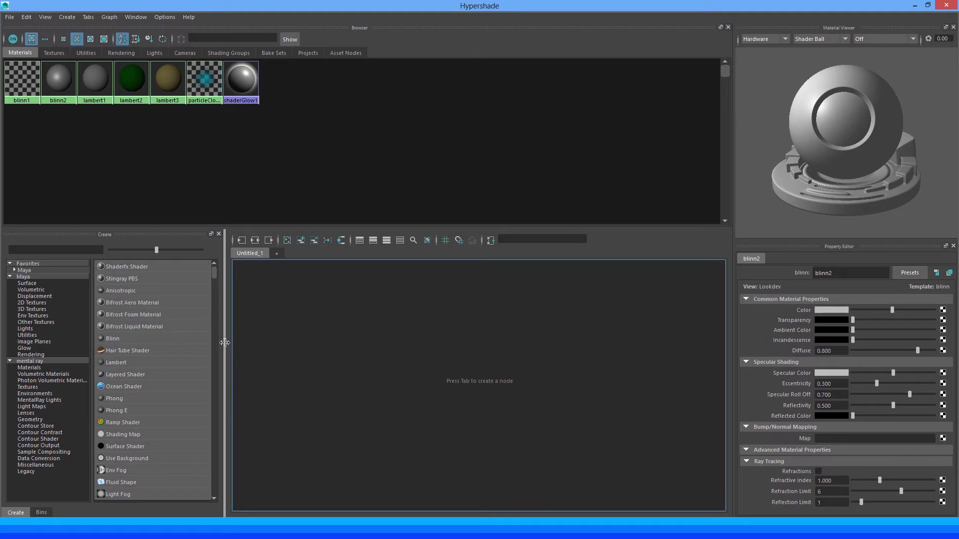
click(118, 338)
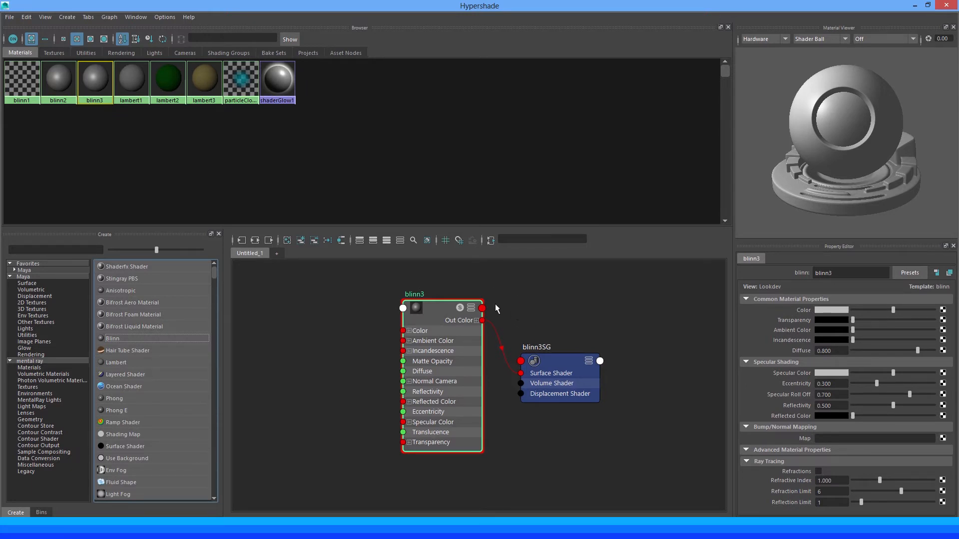
Return to the Maya scene and check the sphere's context options for assigning a material.
click(914, 6)
click(223, 248)
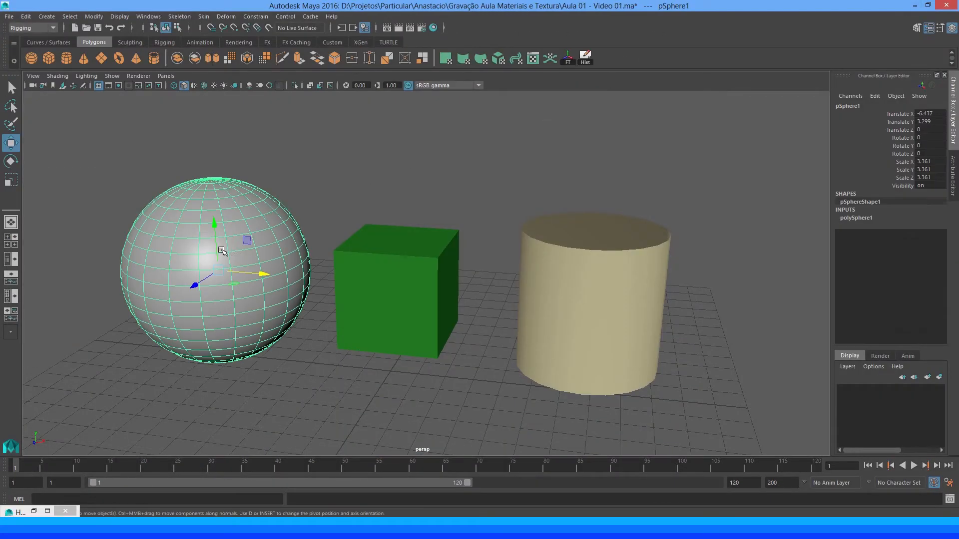
mouse_move(221, 241)
right_down()
mouse_move(224, 487)
mouse_move(220, 247)
right_up()
Return to Hypershade and rearrange the new Blinn node and its shading group node in the graph.
click(34, 512)
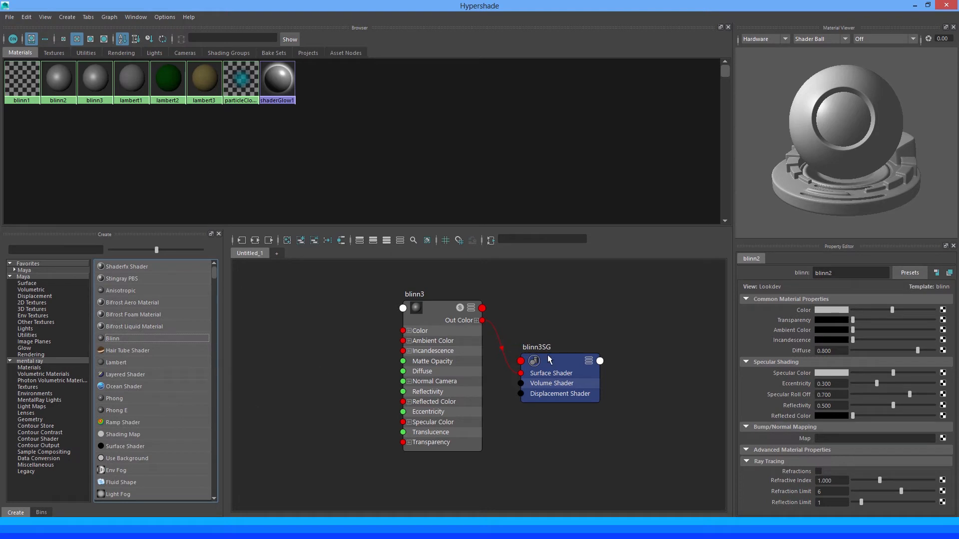
drag(558, 360, 641, 284)
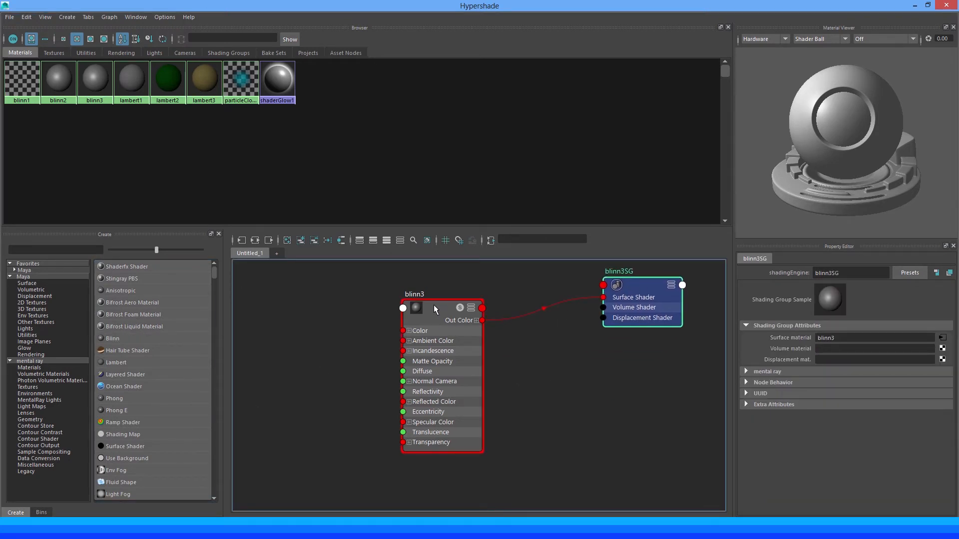
drag(434, 304, 512, 322)
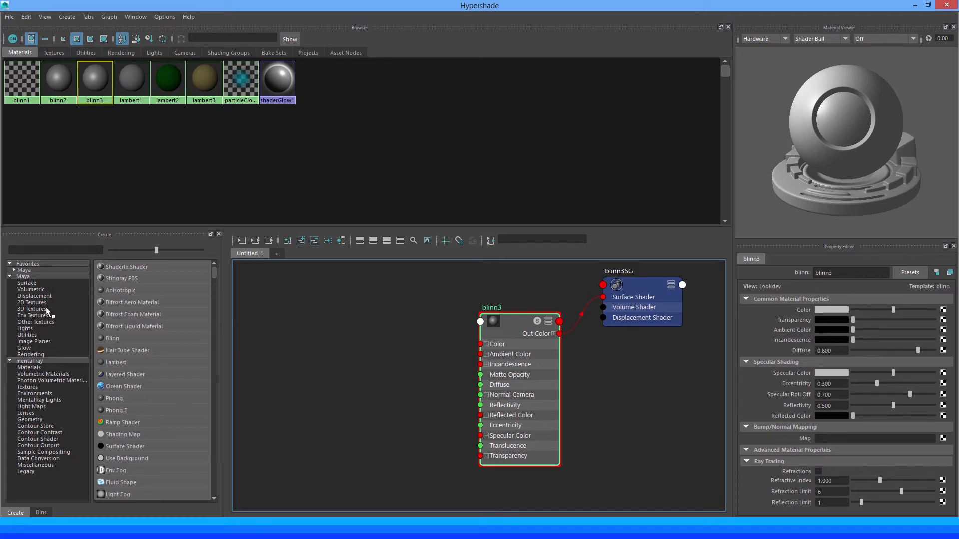
Examine the node types in Maya's creation categories, including Surface, Volumetric, Displacement, Env Textures, Other Textures, Lights, Utilities, Glow and Rendering.
click(37, 284)
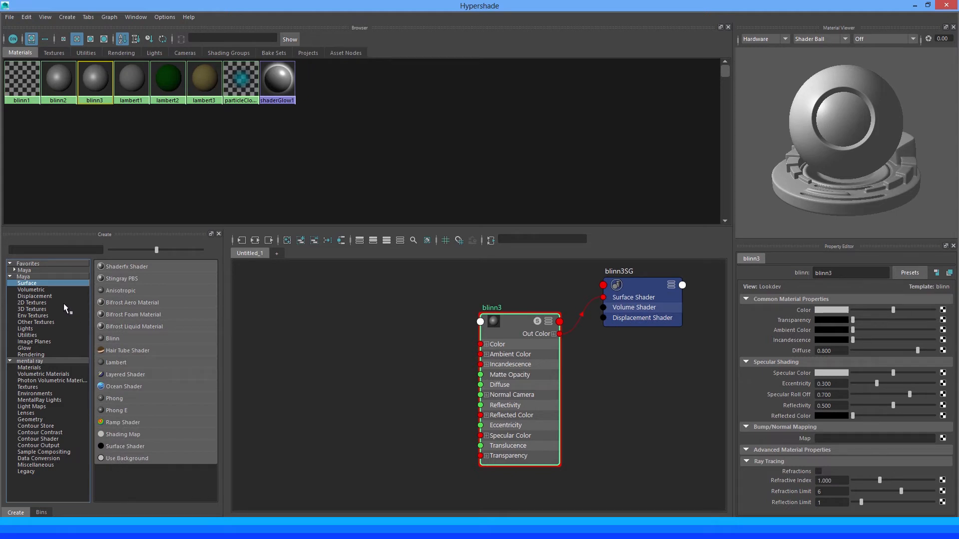
click(36, 291)
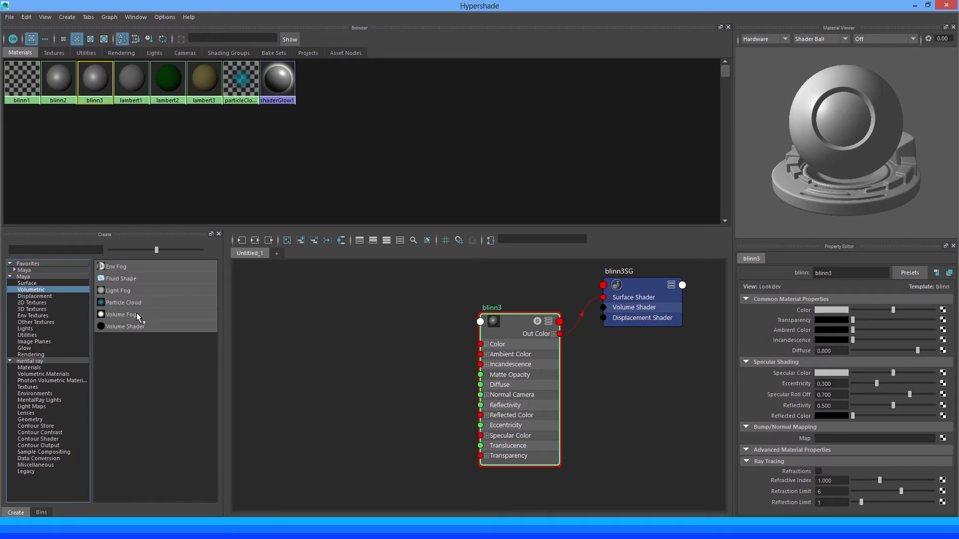
click(53, 296)
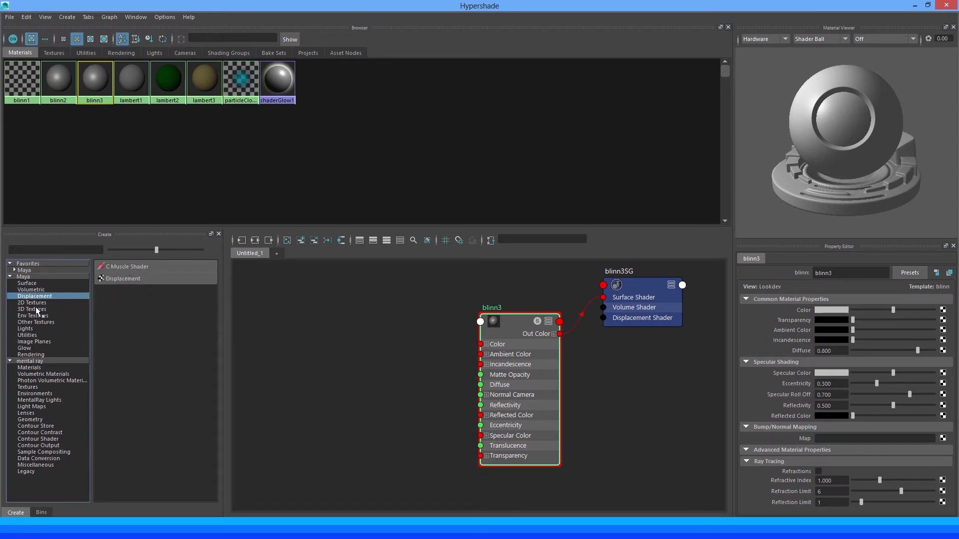
click(37, 314)
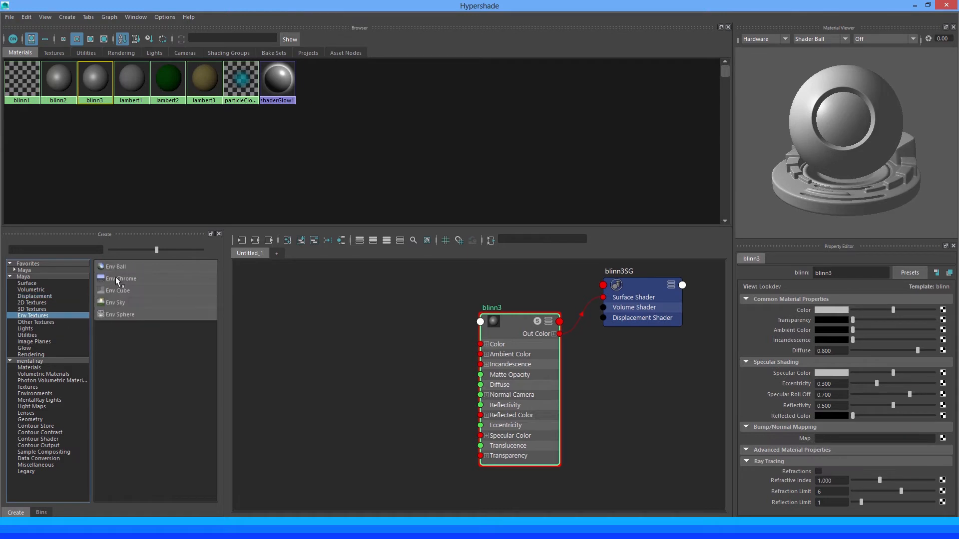
click(41, 322)
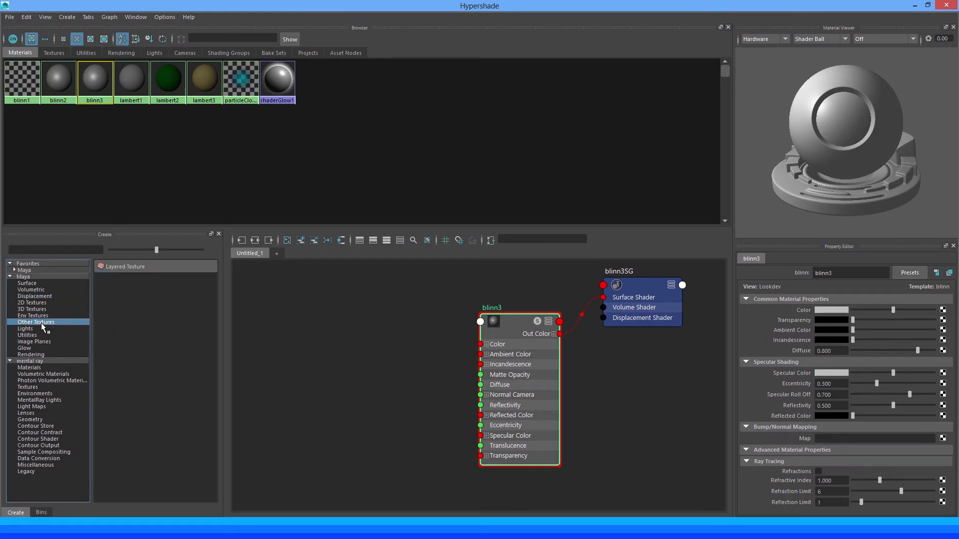
click(38, 328)
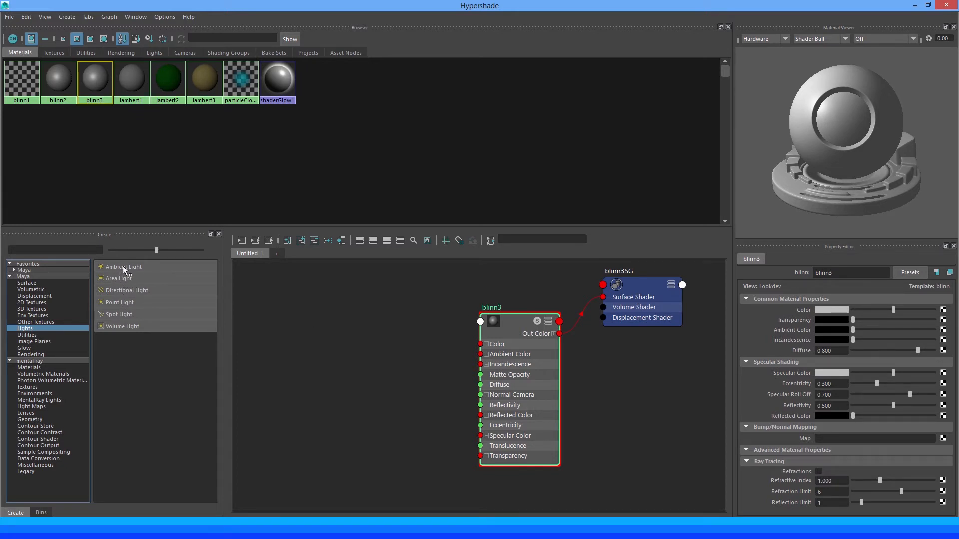
click(35, 336)
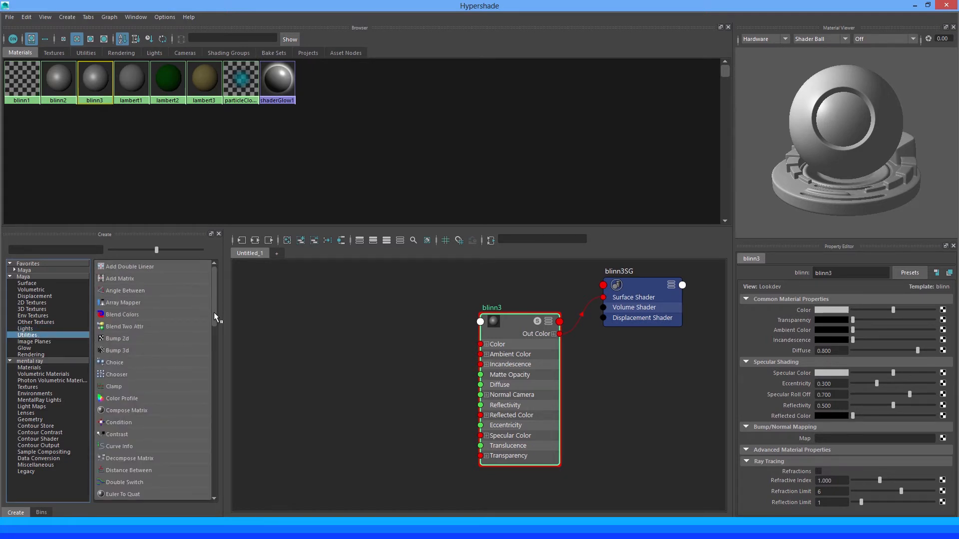
mouse_move(214, 312)
mouse_down()
mouse_move(218, 461)
mouse_move(215, 301)
mouse_up()
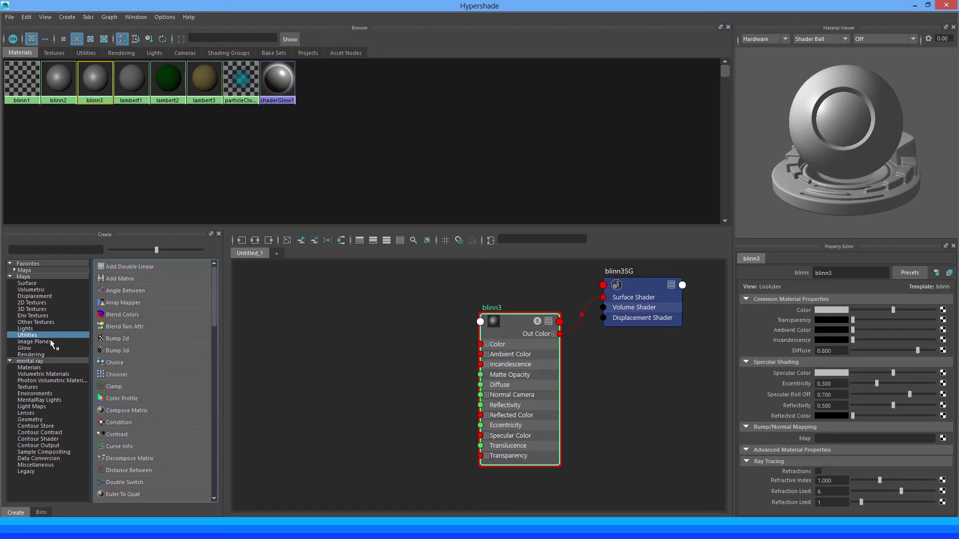
click(38, 347)
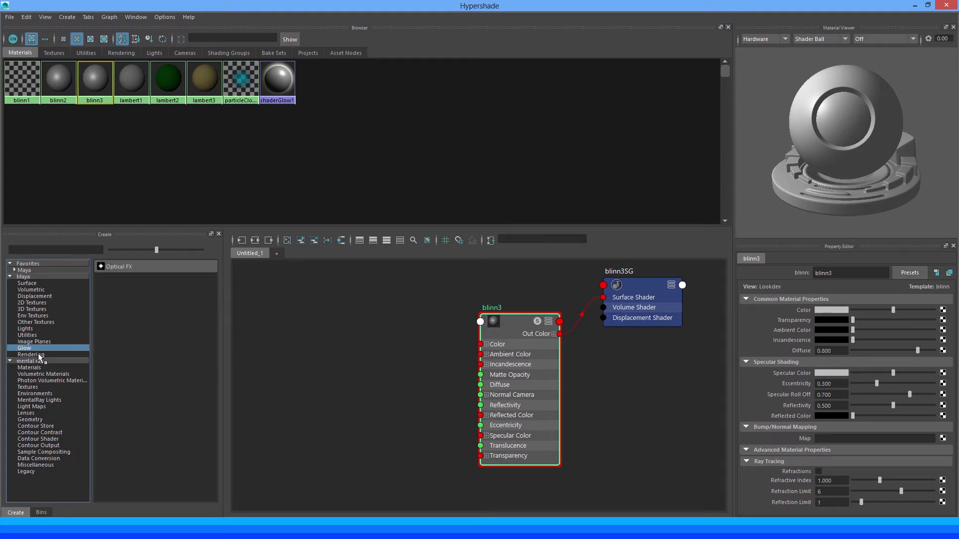
click(39, 354)
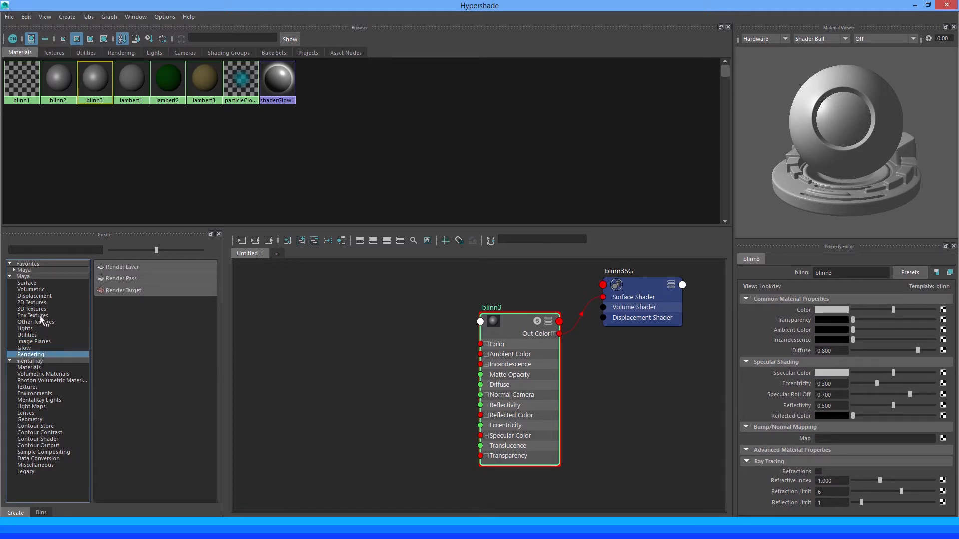
Reposition the blinn3 node slightly and create a Ramp node from the 2D Textures category.
click(34, 302)
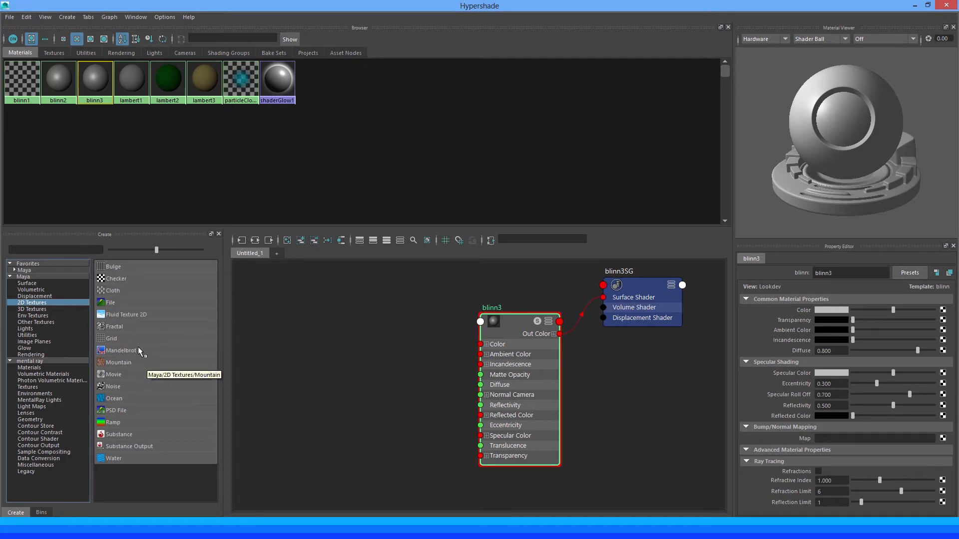
drag(510, 319, 497, 306)
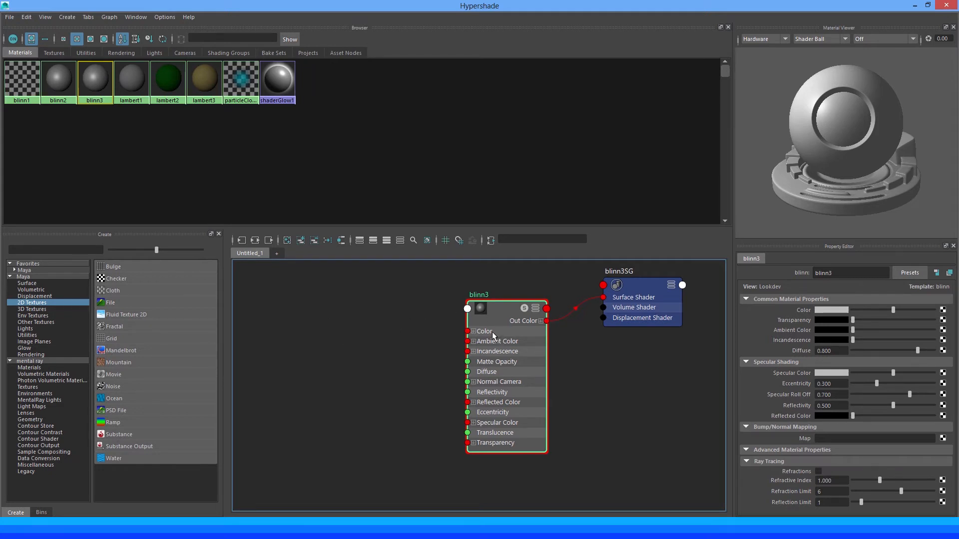
click(126, 421)
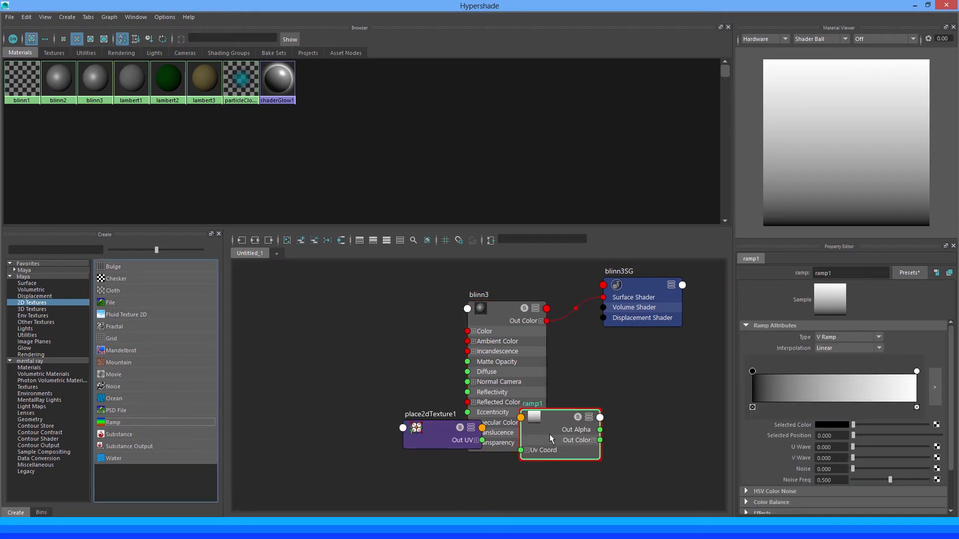
Arrange the ramp and its place2dTexture node to the left of blinn3, so the graph reads as a clear chain.
drag(552, 438, 394, 361)
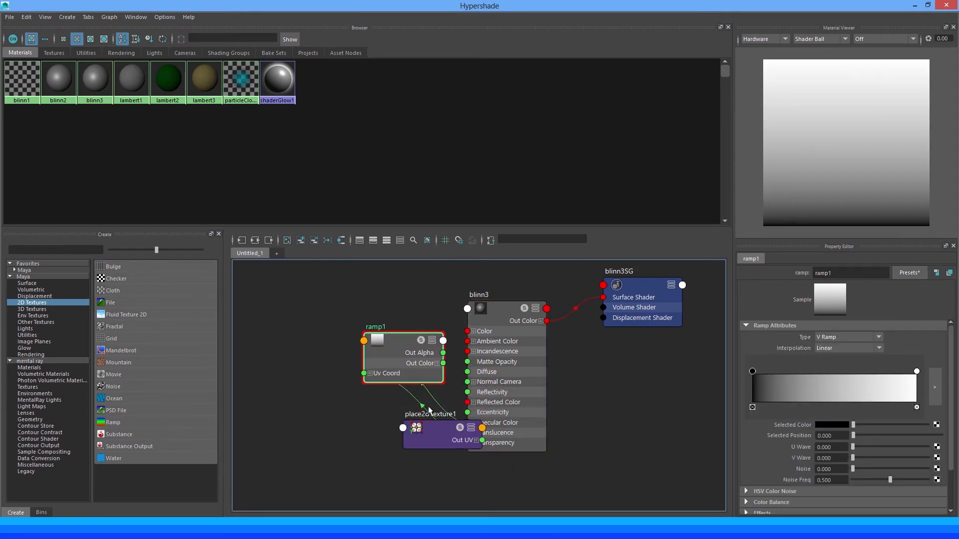
drag(433, 426, 249, 419)
drag(392, 344, 360, 350)
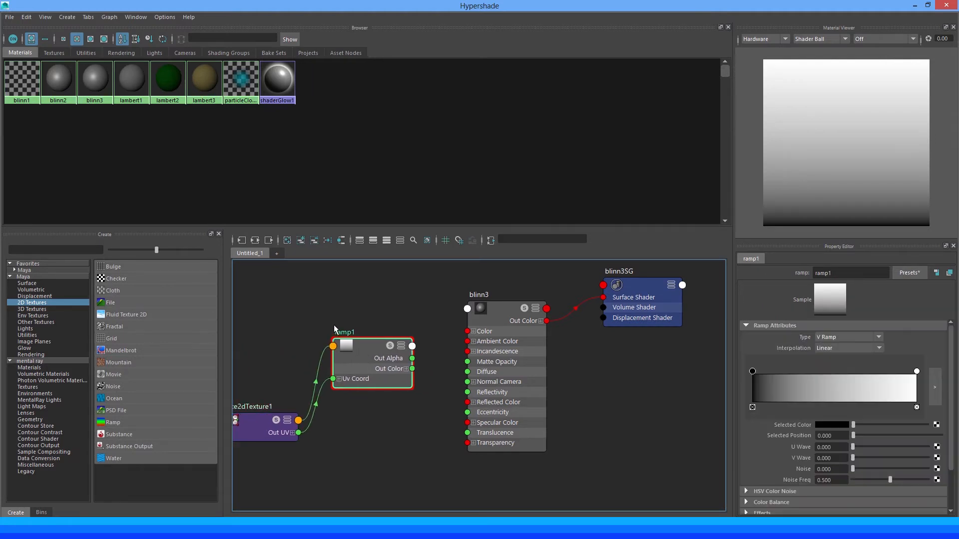
alt+middle_drag(300, 309, 318, 304)
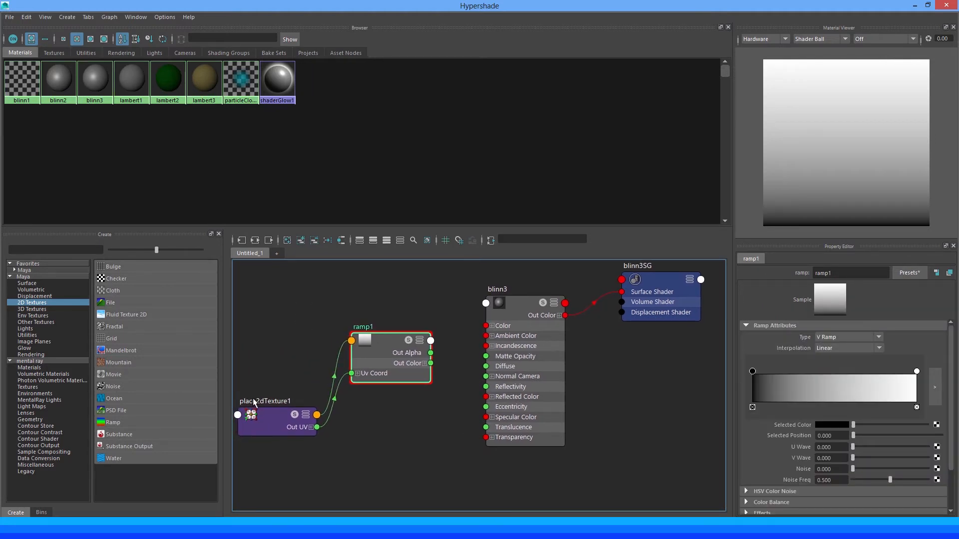
drag(272, 414, 256, 409)
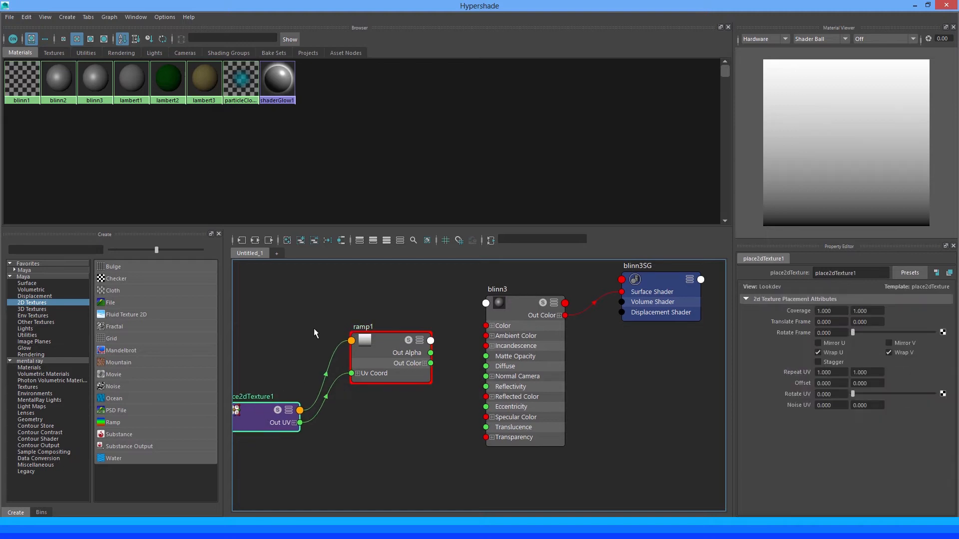
alt+middle_drag(305, 330, 284, 331)
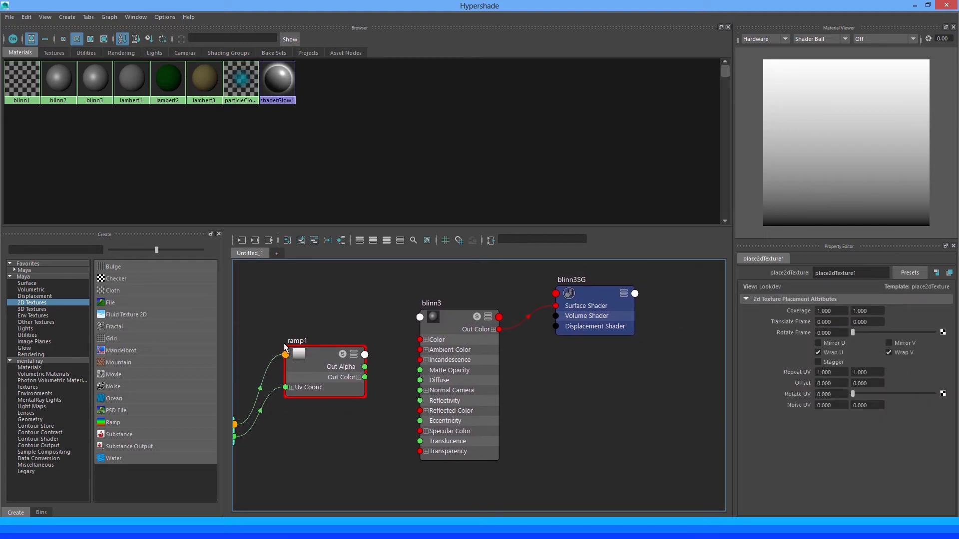
drag(319, 351, 307, 332)
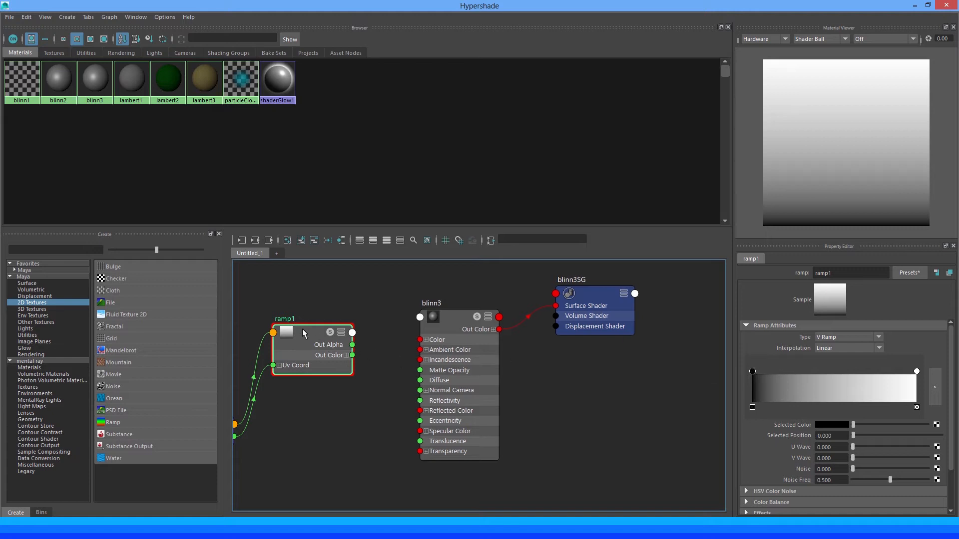
mouse_move(302, 332)
mouse_down()
mouse_move(327, 330)
mouse_move(302, 333)
mouse_up()
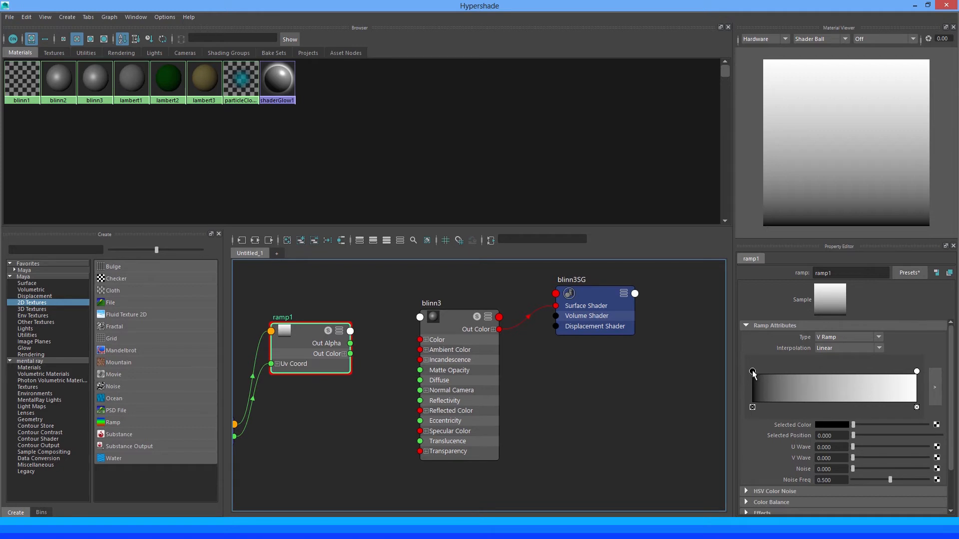
Try shifting the ramp's black color stop to about 0.319, and return it to the start of the gradient.
drag(752, 372, 804, 370)
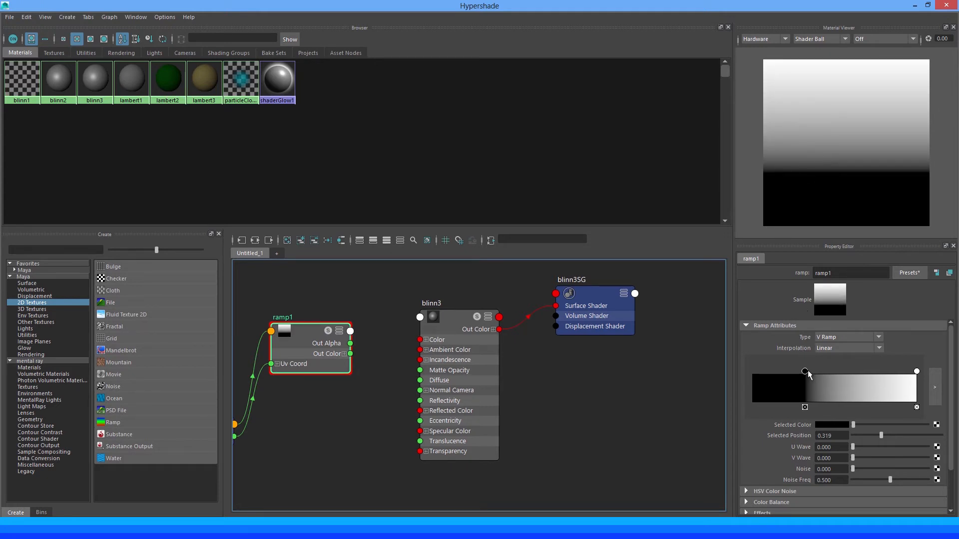
drag(805, 371, 750, 356)
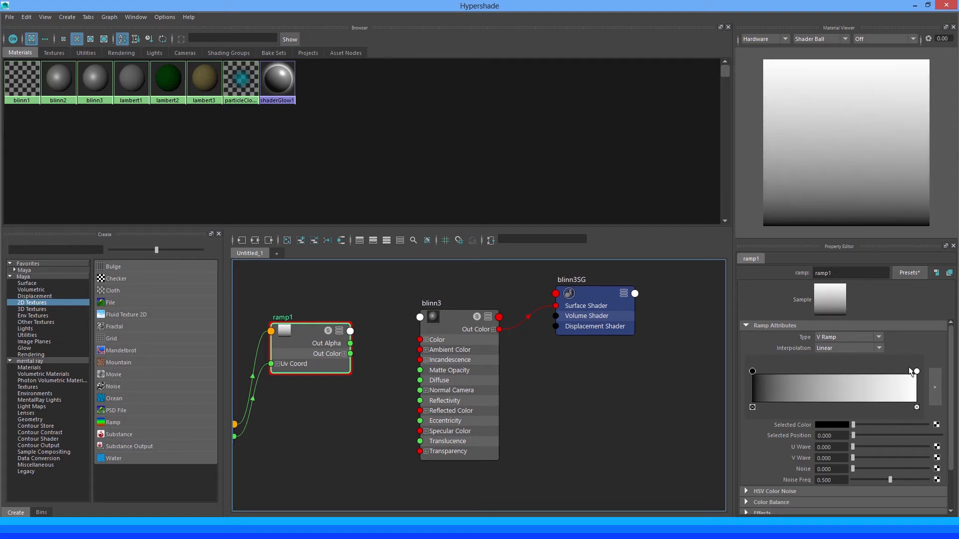
mouse_move(917, 371)
mouse_down()
mouse_move(780, 372)
mouse_move(916, 371)
mouse_up()
mouse_move(753, 372)
mouse_down()
mouse_move(838, 369)
mouse_move(745, 357)
mouse_up()
Change the ramp's white end color stop to pure red, with saturation and value at 1.
click(916, 370)
click(831, 428)
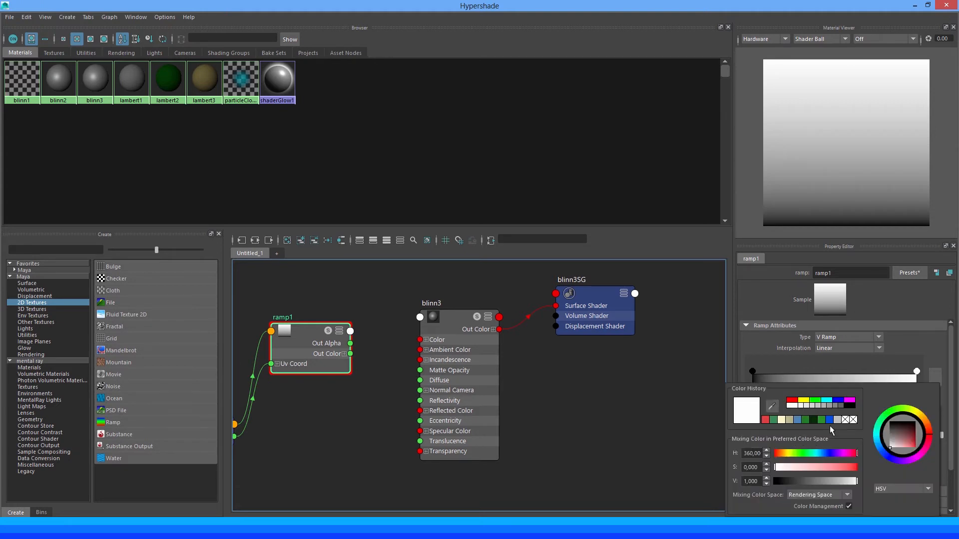
click(854, 468)
drag(854, 468, 858, 467)
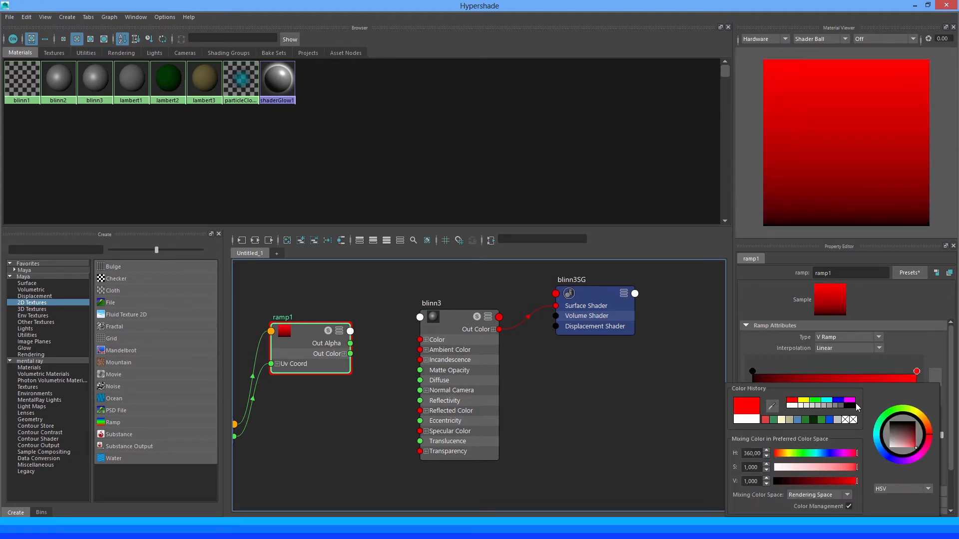
Add a color stop near the middle of the ramp, at about 0.489, and tint it golden yellow with a hue of about 50.8.
mouse_move(753, 370)
mouse_down()
mouse_move(803, 373)
mouse_move(735, 370)
mouse_up()
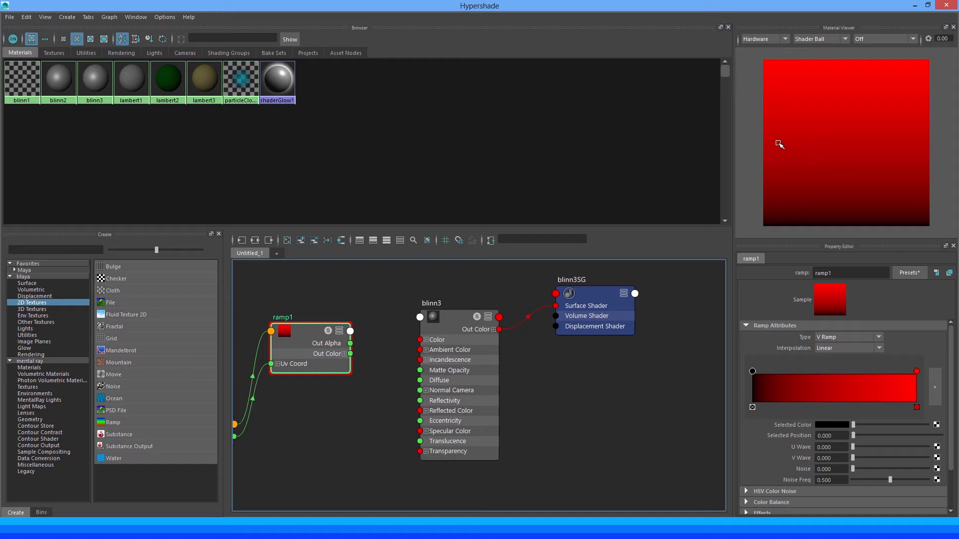
click(831, 389)
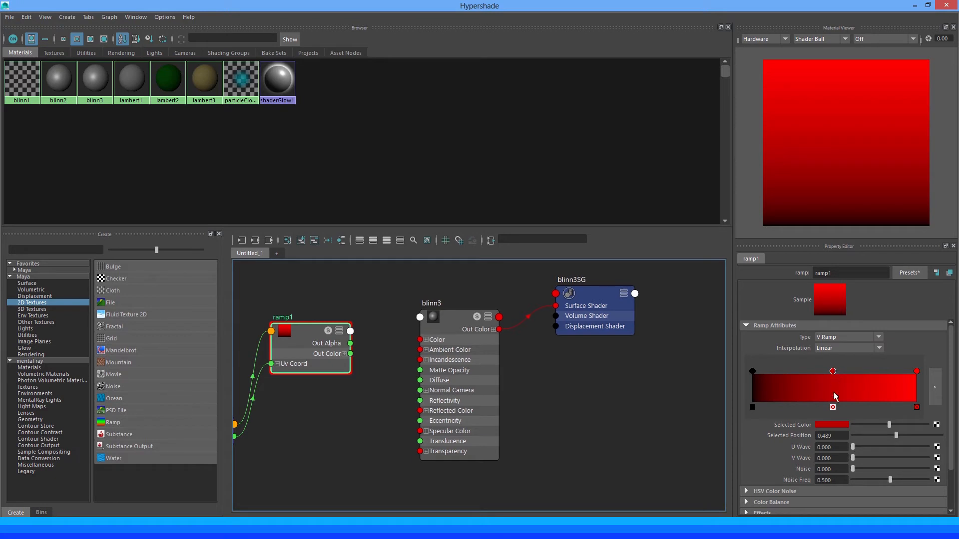
click(833, 425)
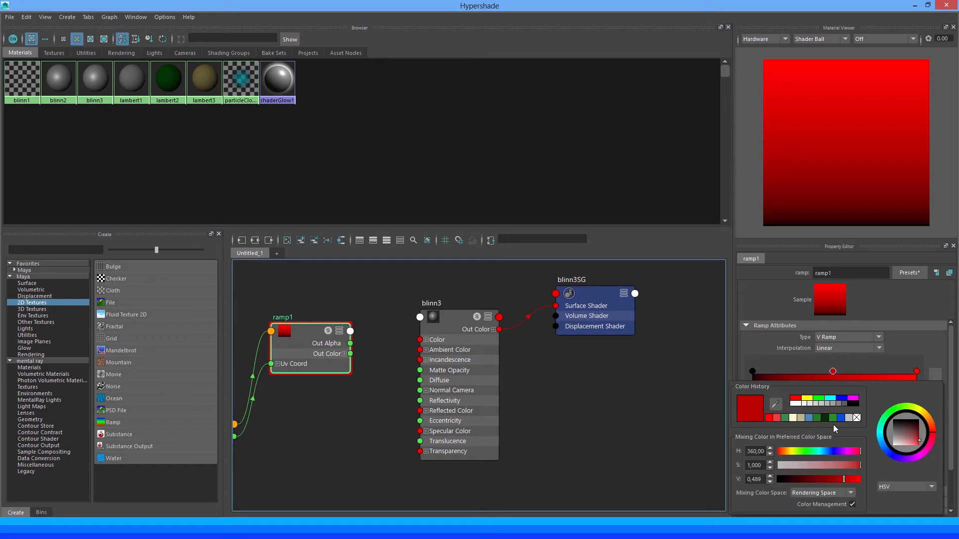
drag(795, 452, 789, 451)
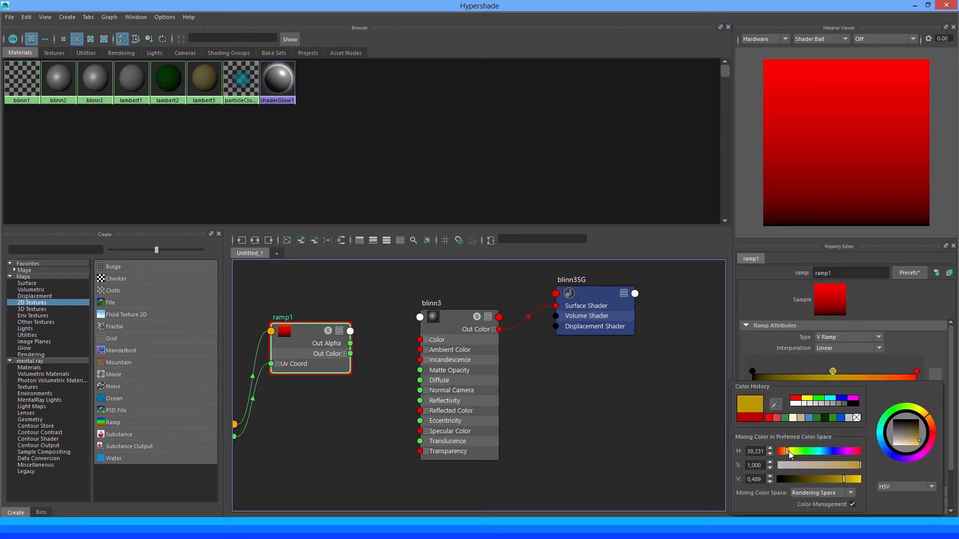
Change the ramp's black start color to bright green, with a hue of about 131.5 and value 1.
click(752, 371)
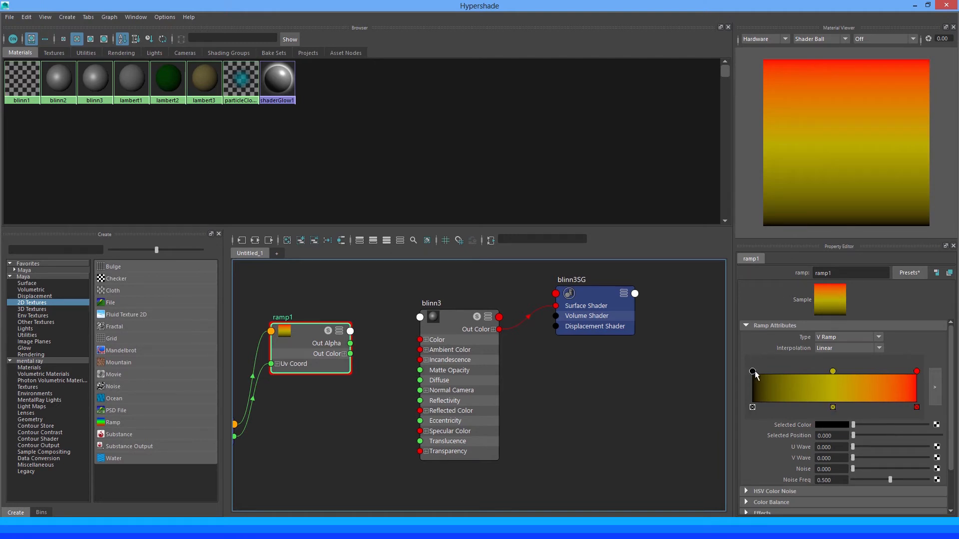
click(828, 425)
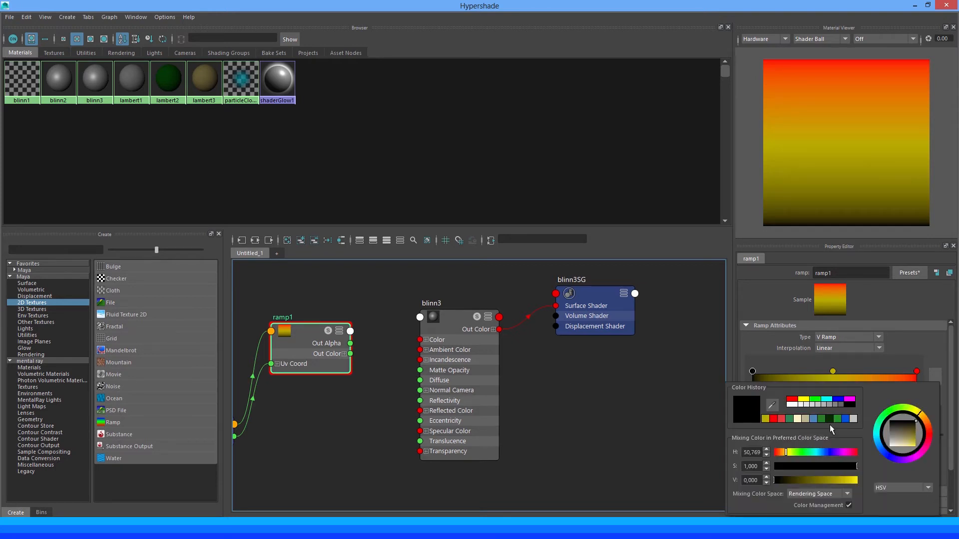
drag(802, 451, 805, 451)
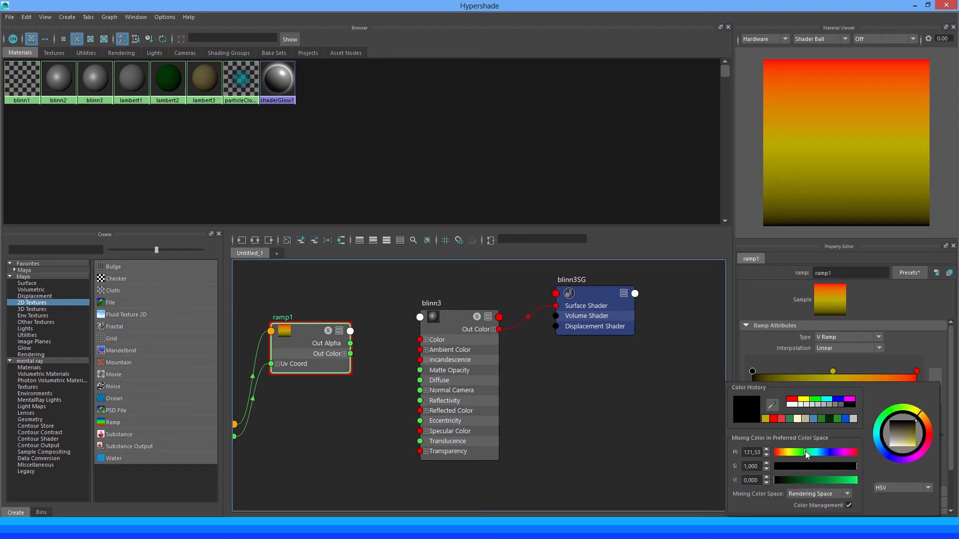
click(822, 480)
drag(828, 481, 856, 482)
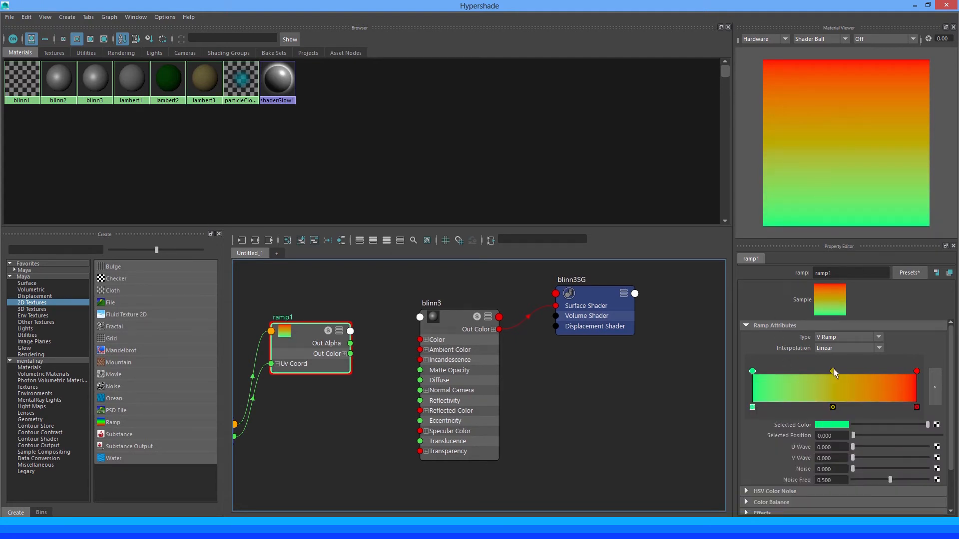
Slide the ramp's yellow middle stop toward the green end and back, leaving it at about 0.486.
mouse_move(832, 371)
mouse_down()
mouse_move(807, 371)
mouse_move(856, 371)
mouse_move(818, 371)
mouse_up()
mouse_move(751, 371)
mouse_down()
mouse_move(776, 371)
mouse_move(752, 371)
mouse_up()
drag(819, 371, 832, 371)
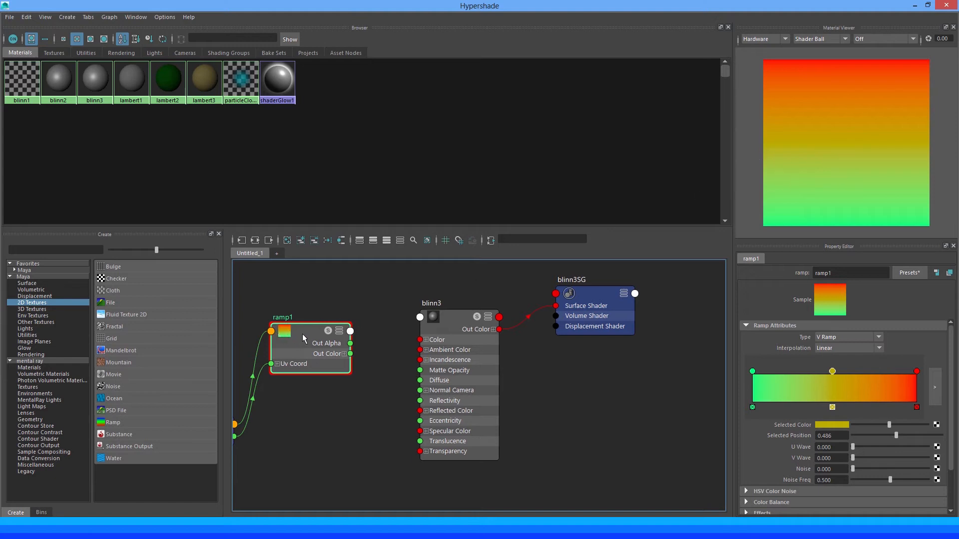
Connect ramp1's Out Color to blinn3's Color input and collapse the expanded Color channels on the node.
click(436, 317)
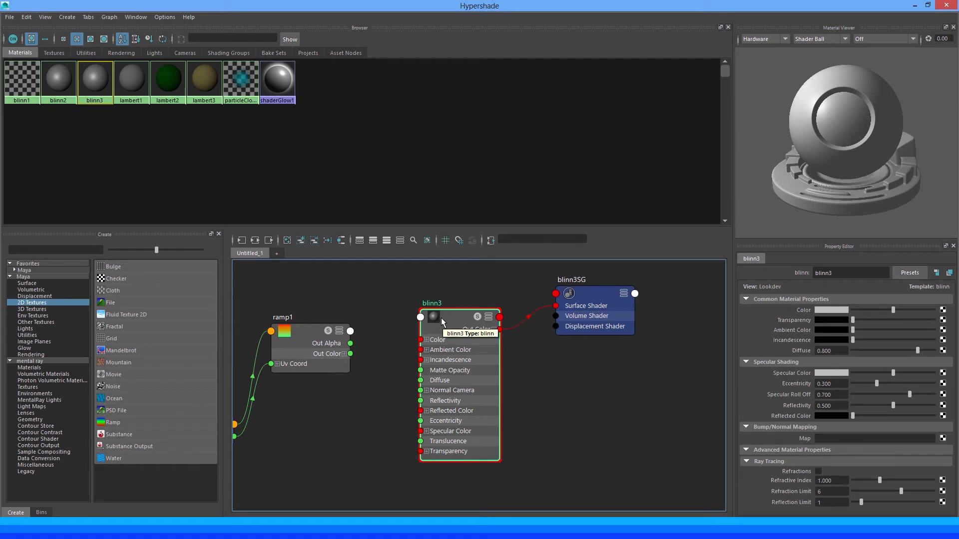
click(310, 331)
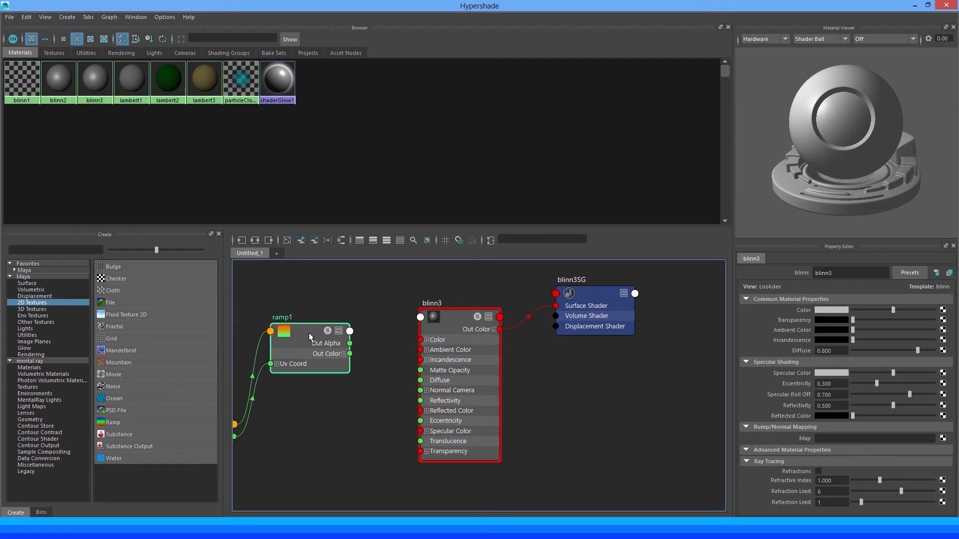
click(443, 317)
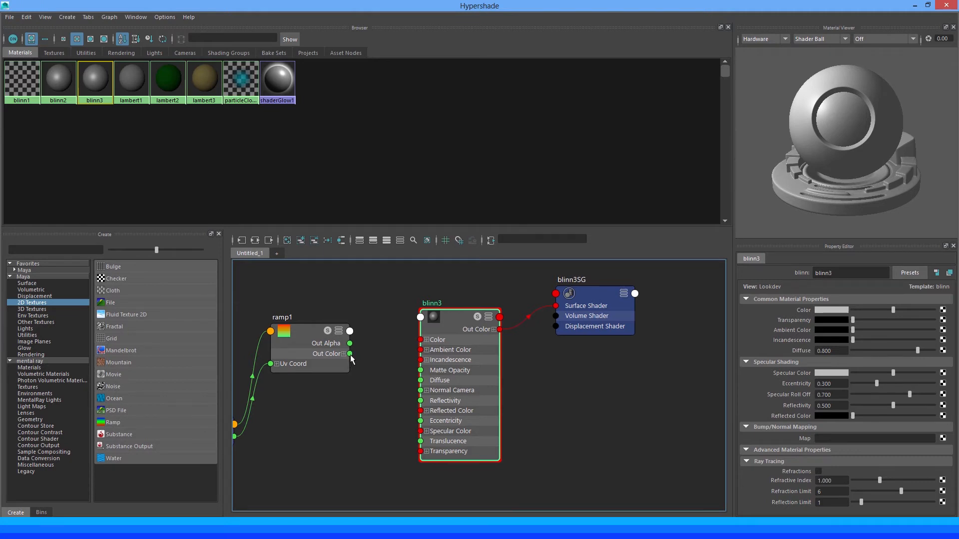
drag(350, 354, 421, 340)
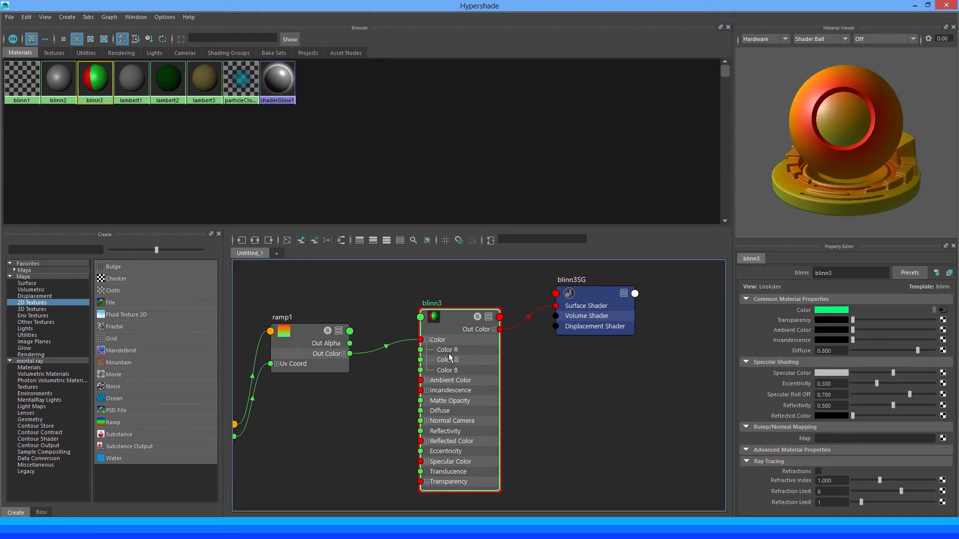
click(426, 340)
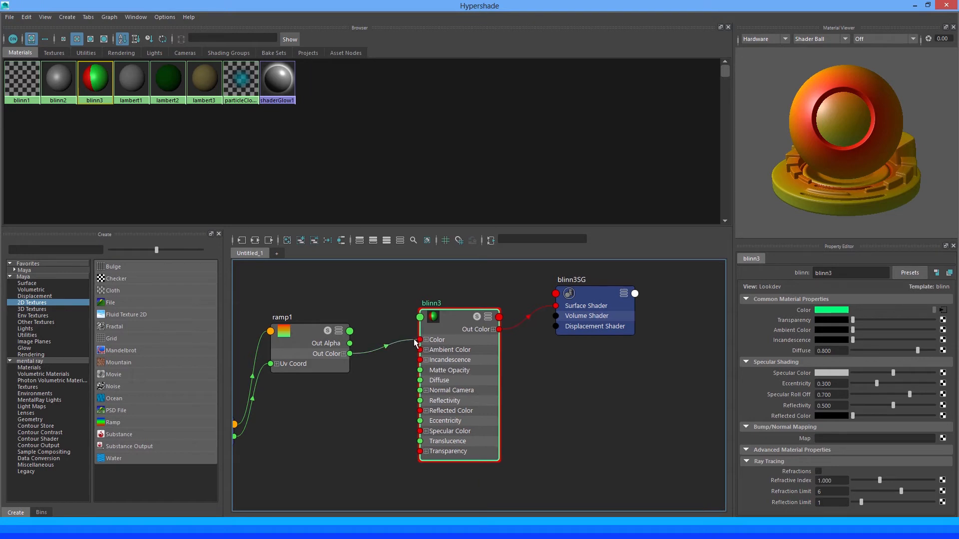
Break the connection between ramp1 and blinn3, and reconnect ramp1's Out Color to blinn3's Color.
click(396, 345)
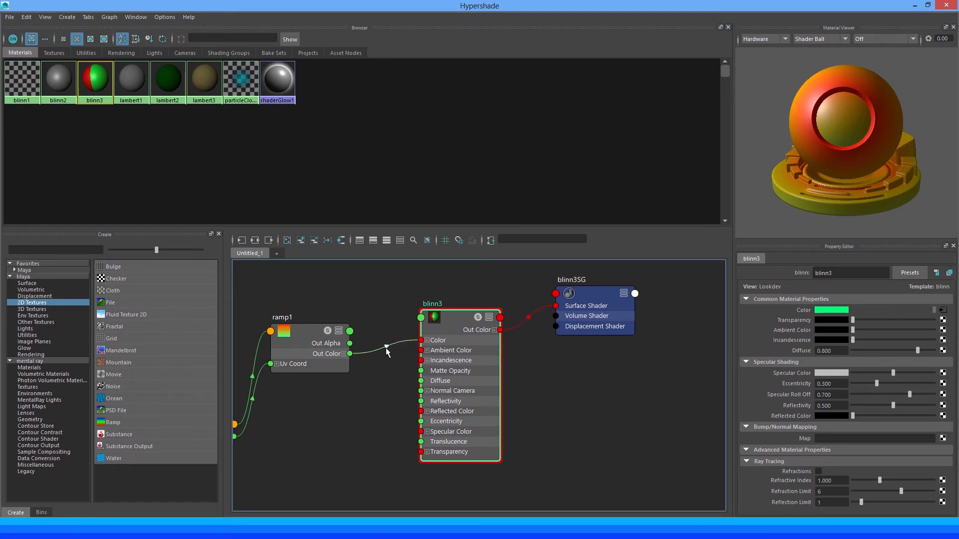
right_click(387, 348)
right_click(387, 347)
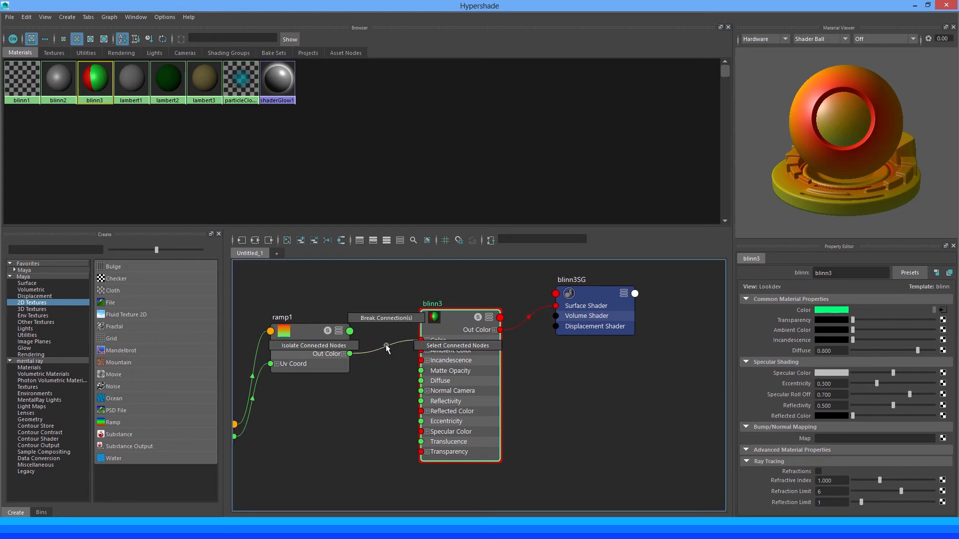
right_drag(387, 347, 386, 318)
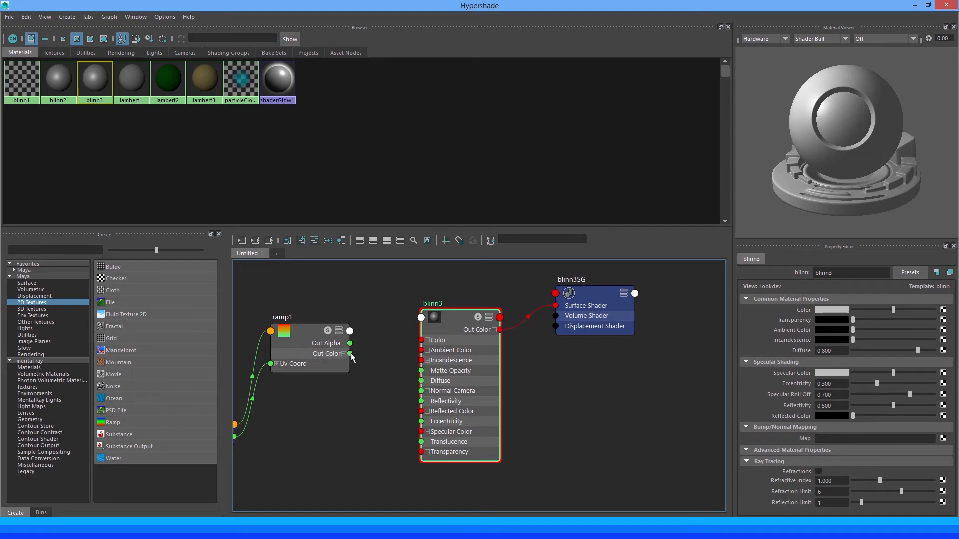
drag(350, 354, 421, 340)
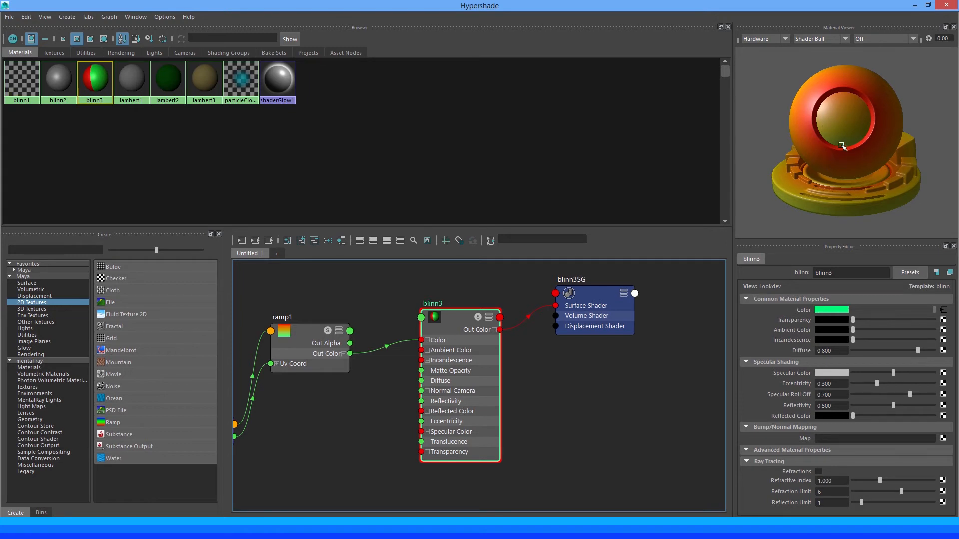
Preview blinn3 on the Cloth and Teapot sample shapes, try Ocean, and return to Shader Ball.
click(845, 38)
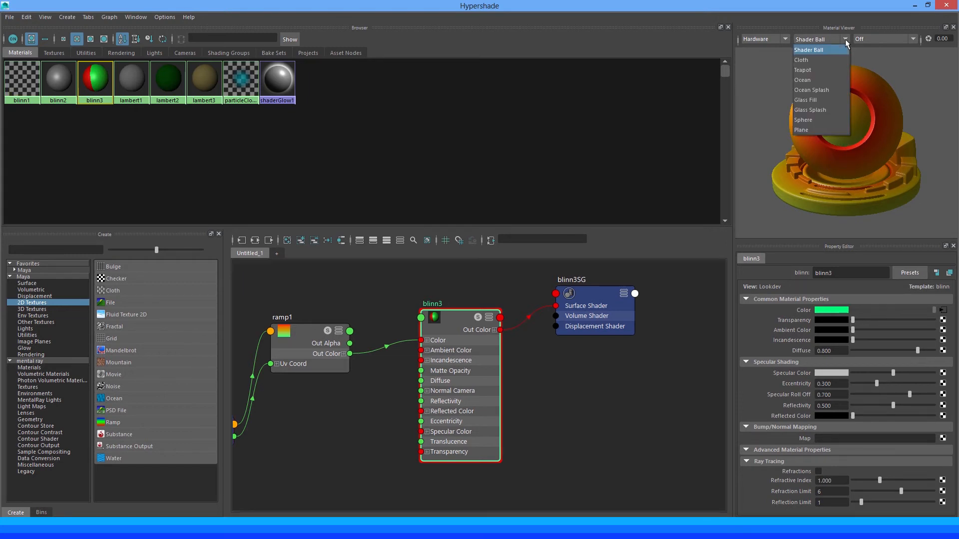
click(820, 58)
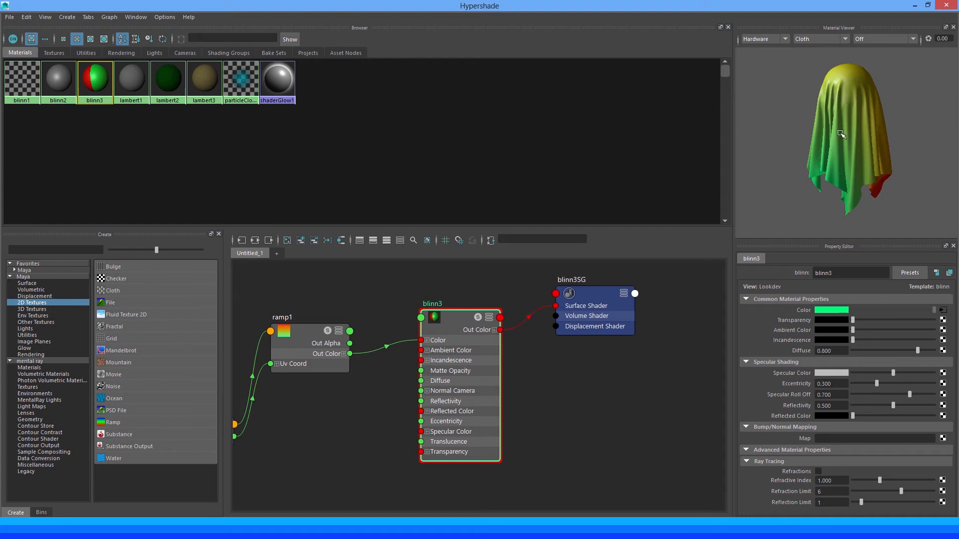
click(843, 38)
click(825, 68)
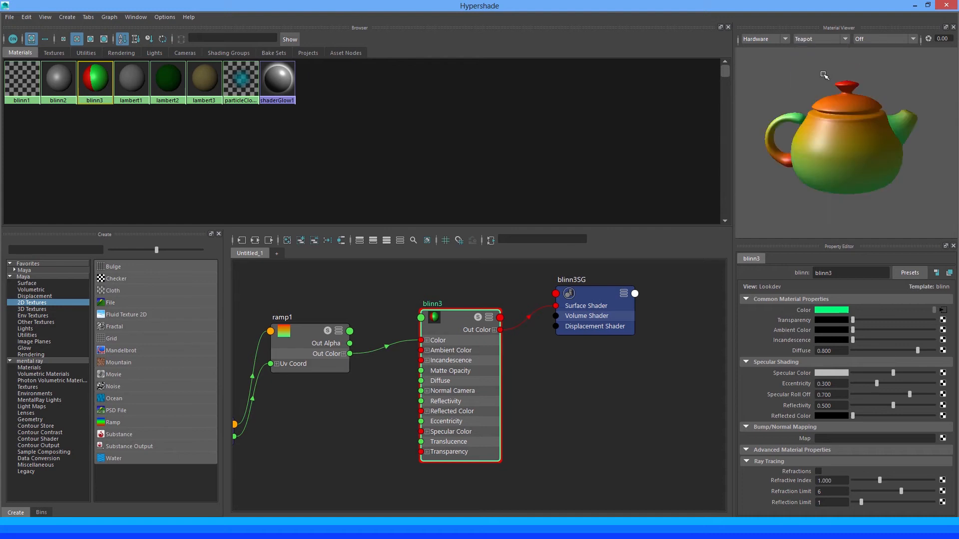
click(845, 39)
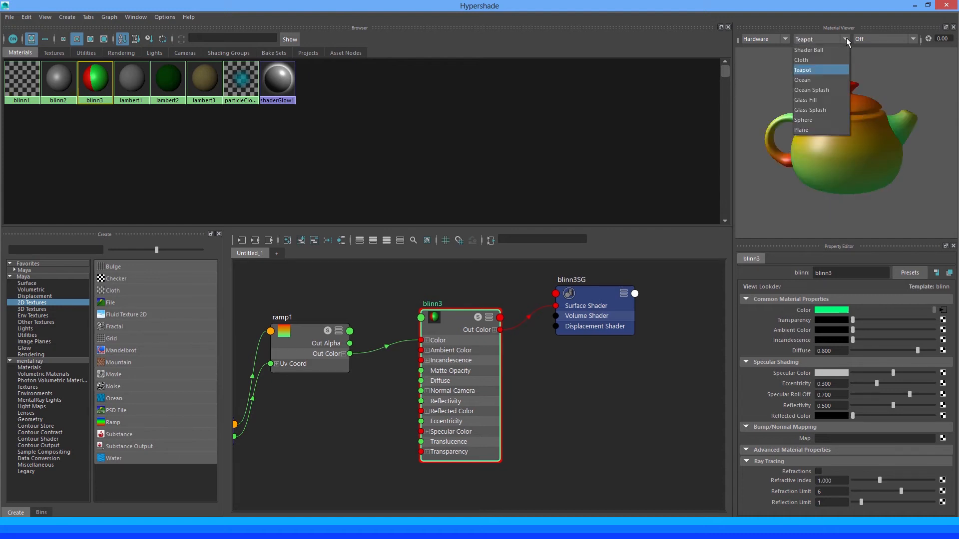
click(821, 81)
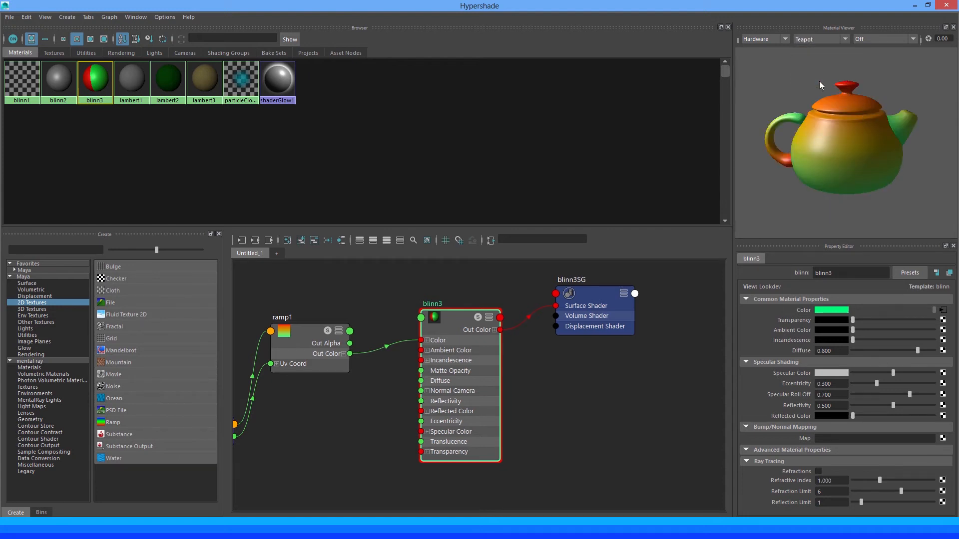
click(838, 39)
click(822, 50)
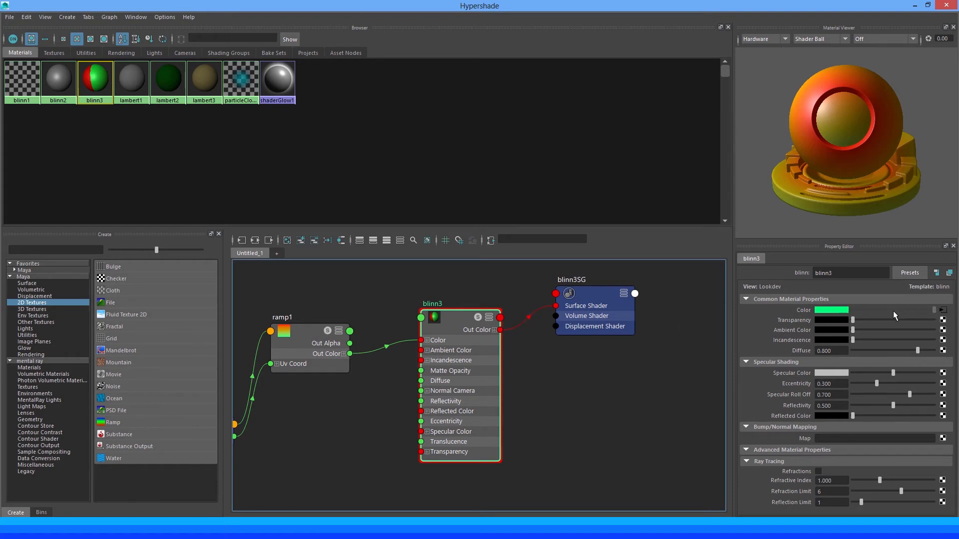
Follow blinn3's Color connection to the ramp's attributes, return to blinn3, and open the ramp's attributes again.
click(942, 310)
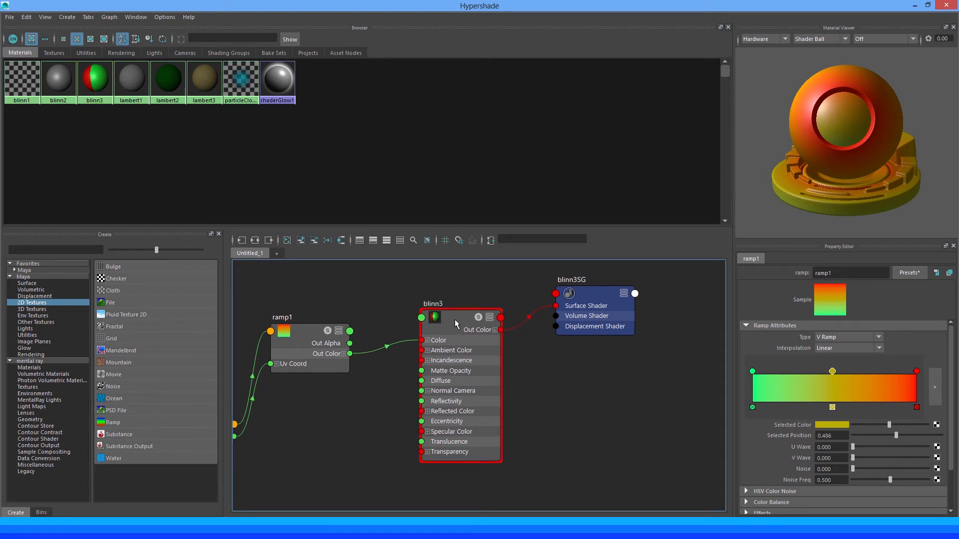
click(425, 323)
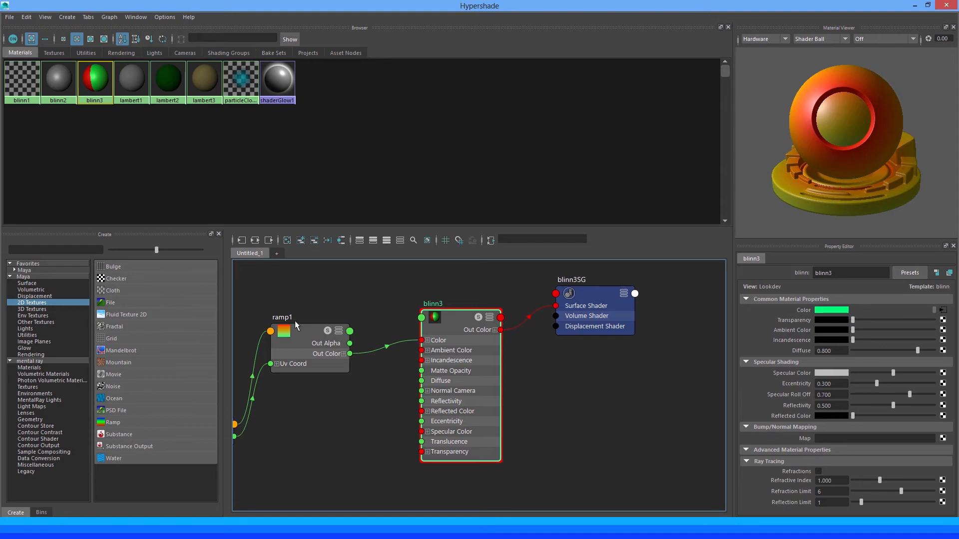
click(943, 311)
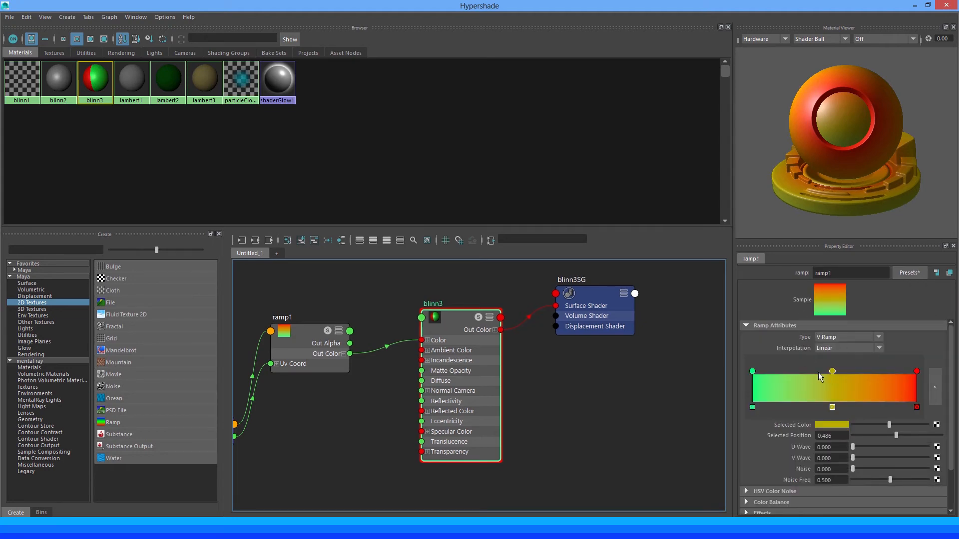
Minimize Hypershade to check the scene objects, and restore it as a smaller window that leaves the sphere visible.
click(914, 6)
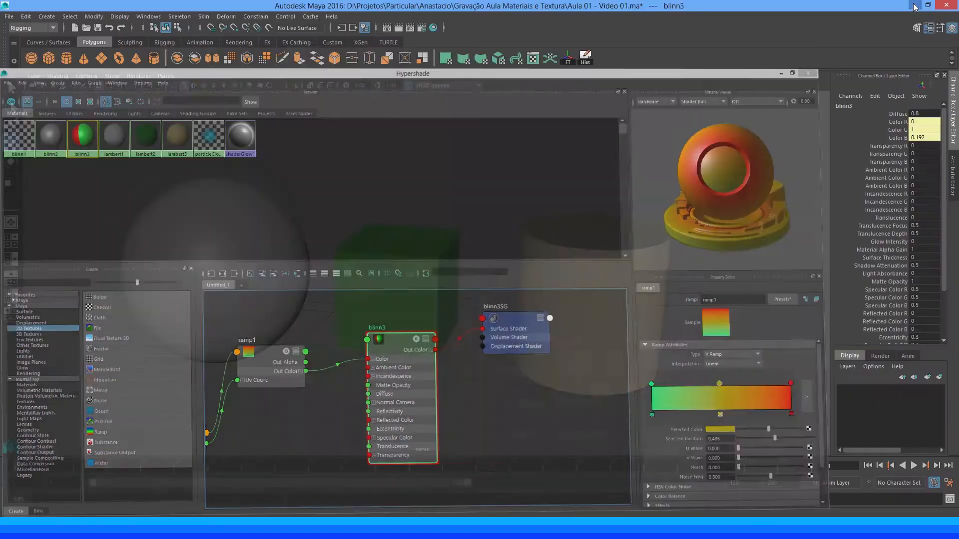
click(336, 188)
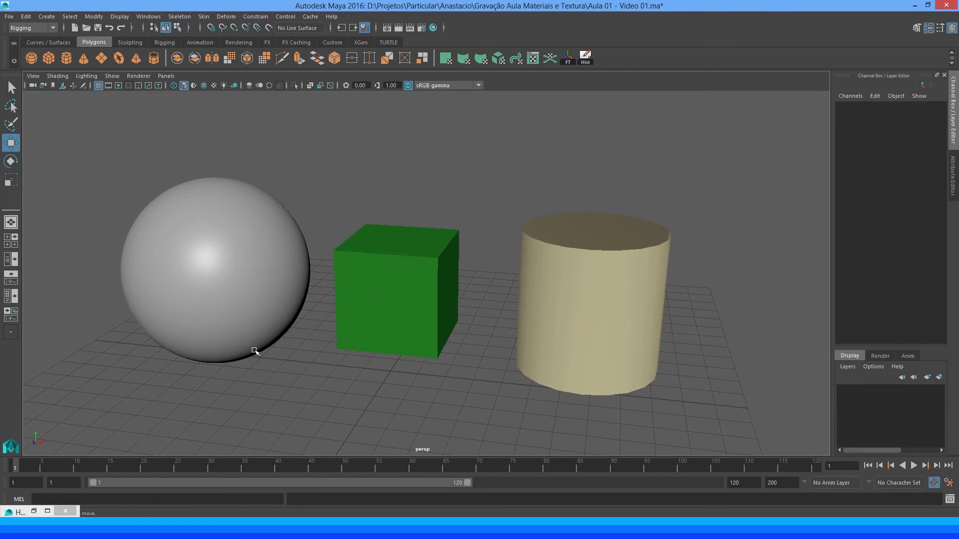
click(33, 511)
drag(402, 12, 552, 15)
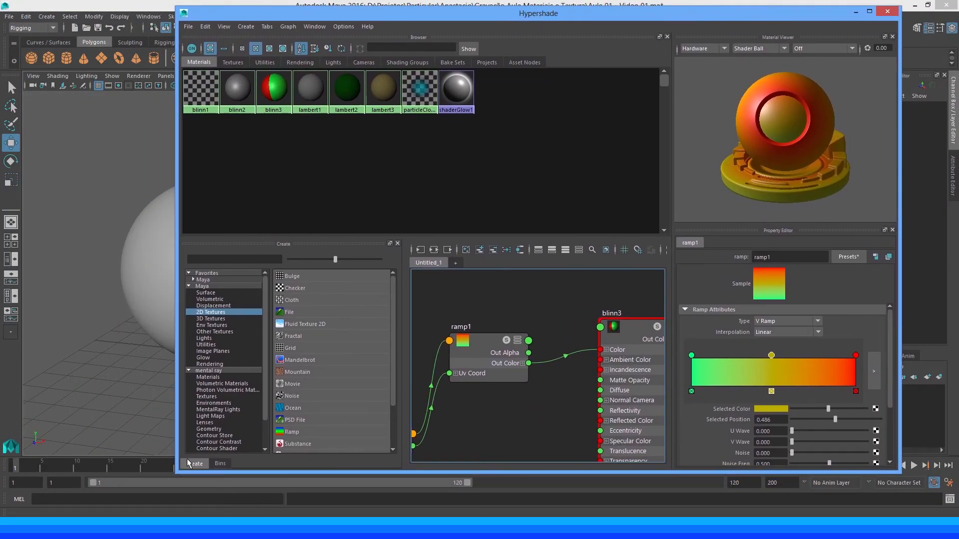
drag(178, 471, 275, 387)
Review the whole blinn3 network in the graph and clear all its nodes from the work area.
key(a)
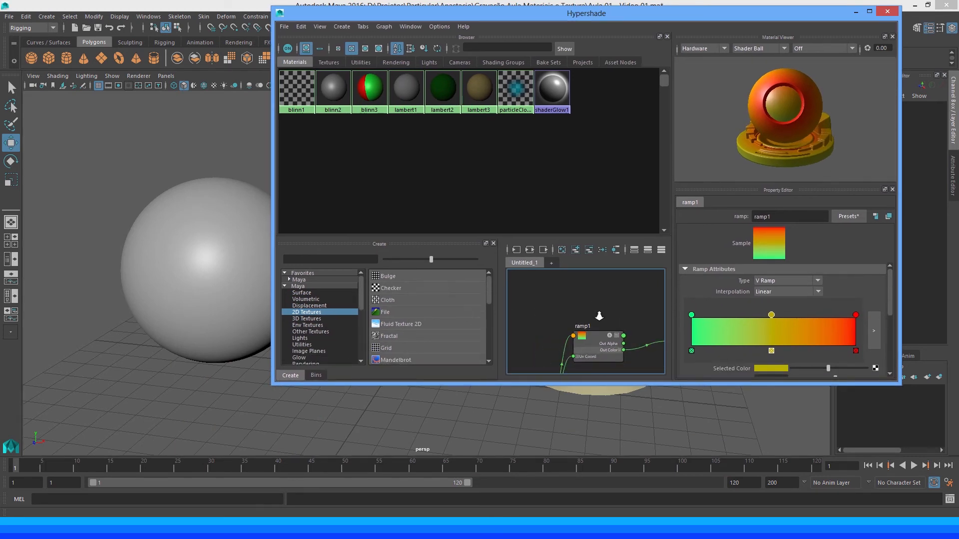
alt+middle_drag(615, 349, 572, 318)
key(3)
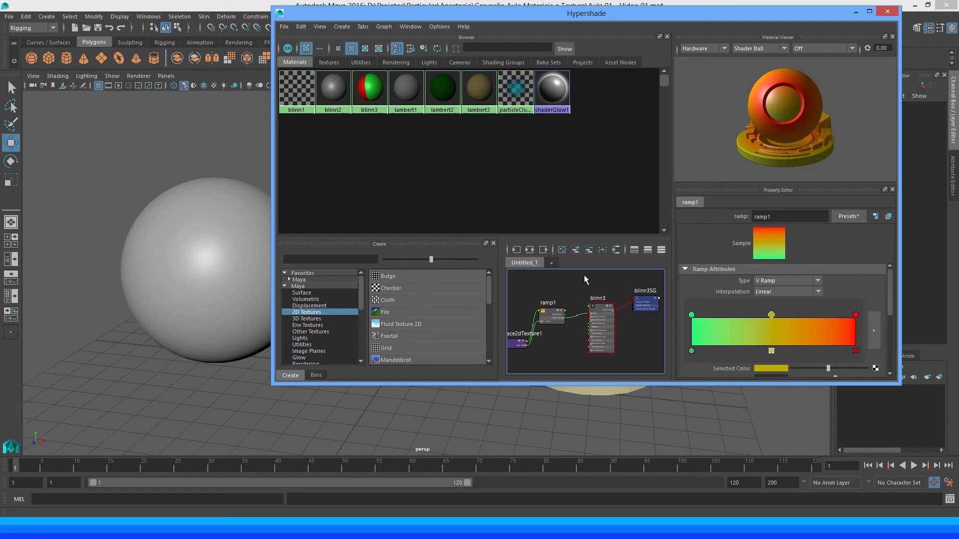
click(562, 250)
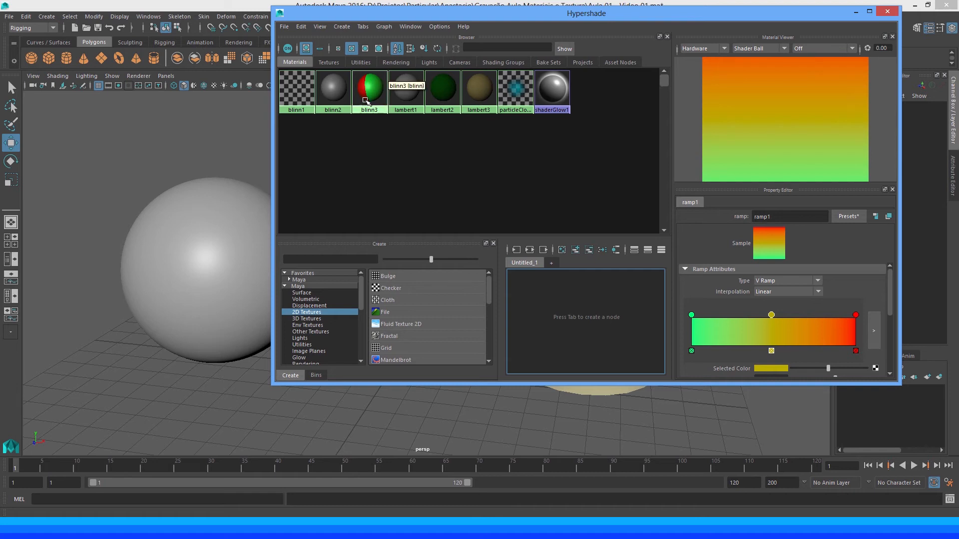
Assign the blinn3 material to the sphere and turn on textured display in the perspective view.
drag(440, 17, 450, 38)
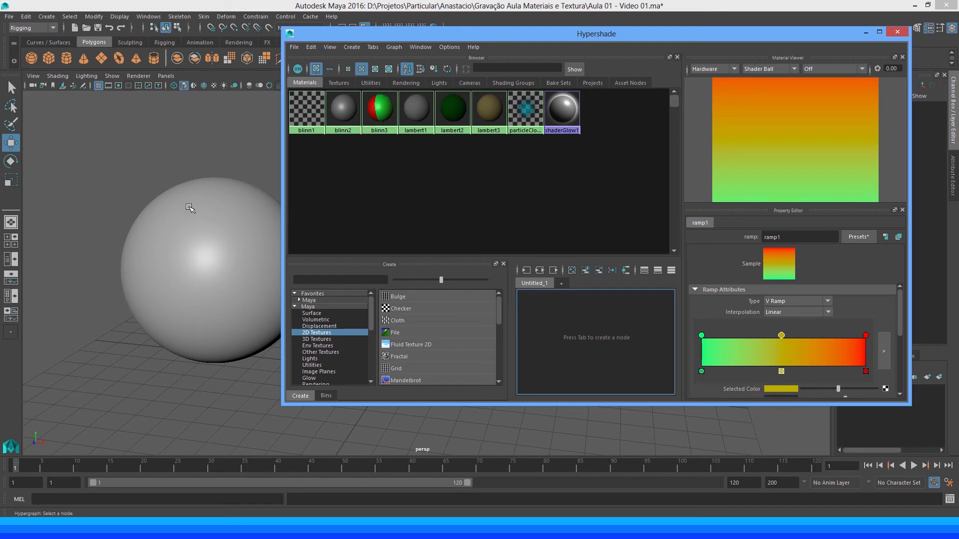
alt+right_drag(183, 206, 150, 220)
middle_drag(379, 129, 335, 230)
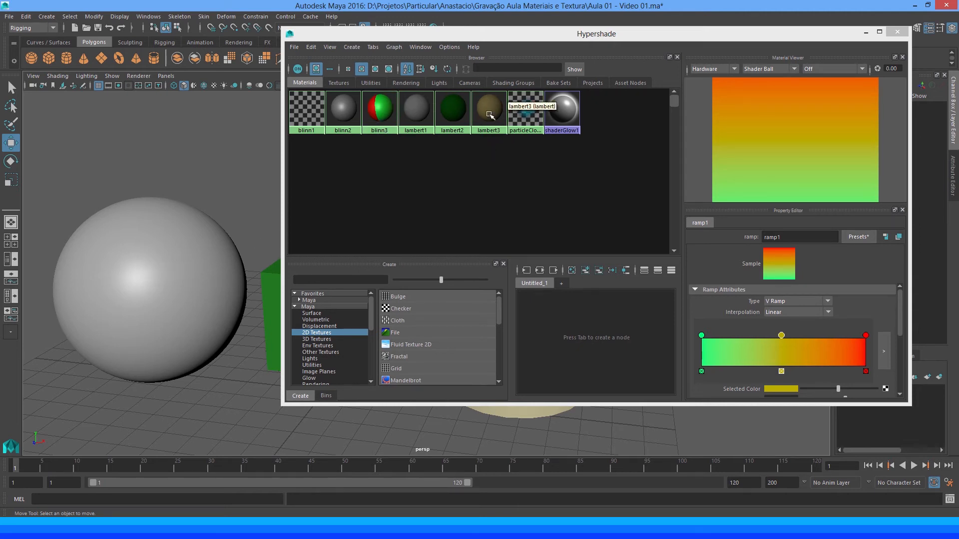
click(370, 176)
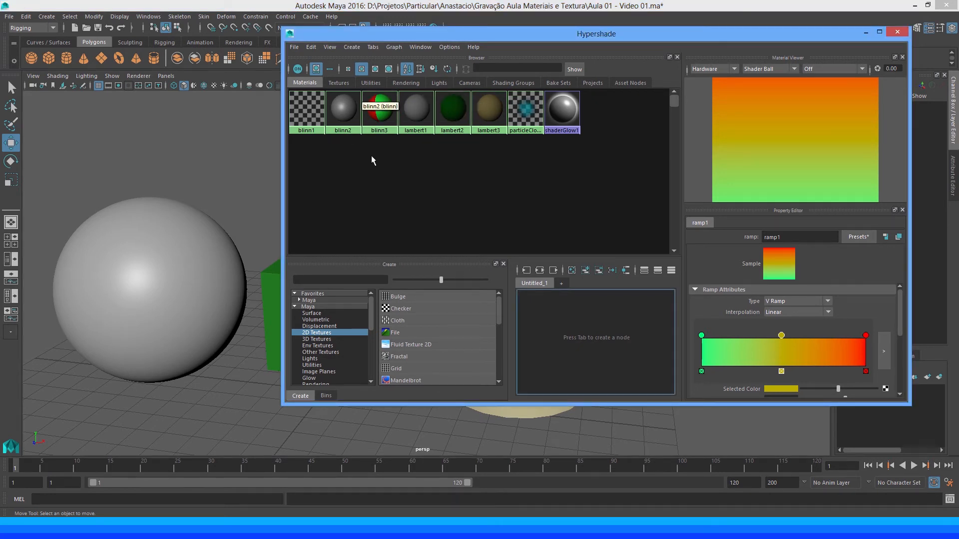
click(146, 260)
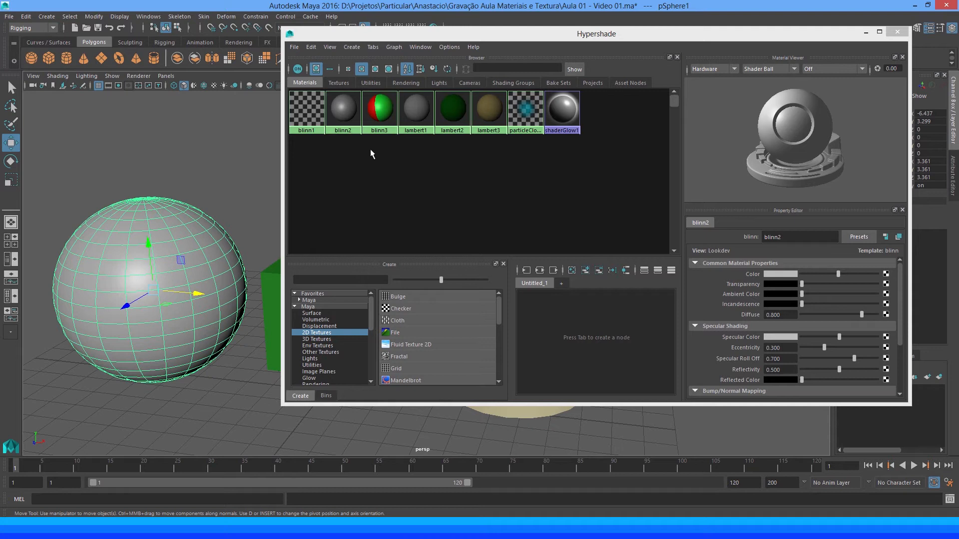
right_click(383, 114)
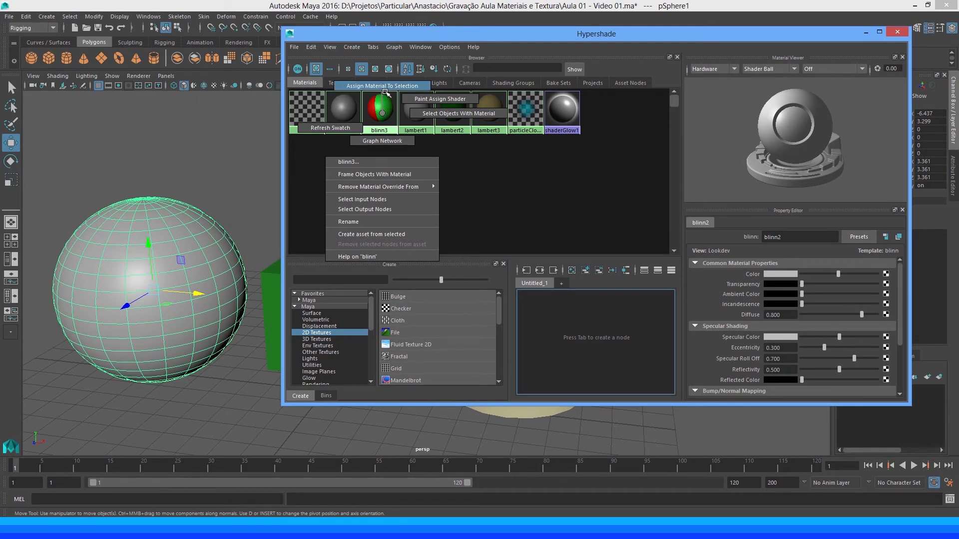
click(380, 86)
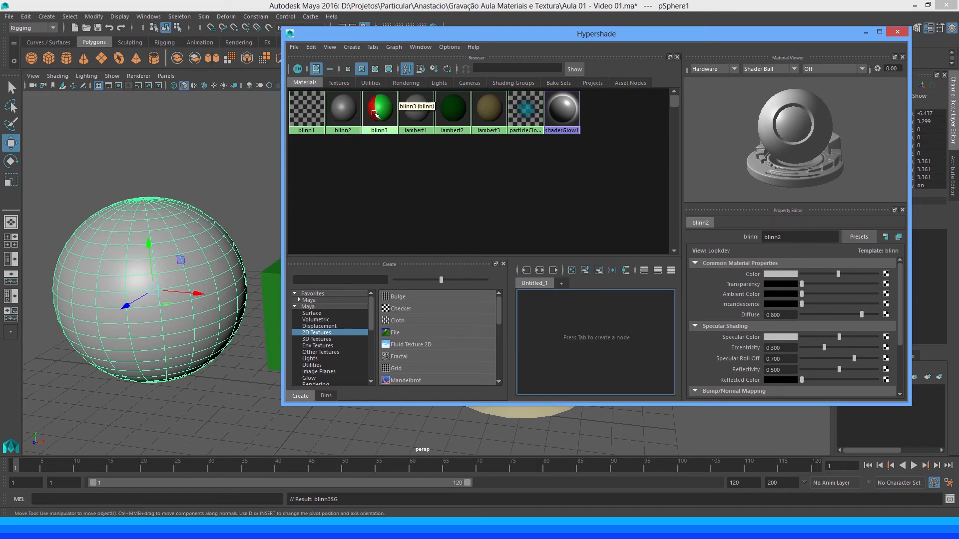
click(213, 86)
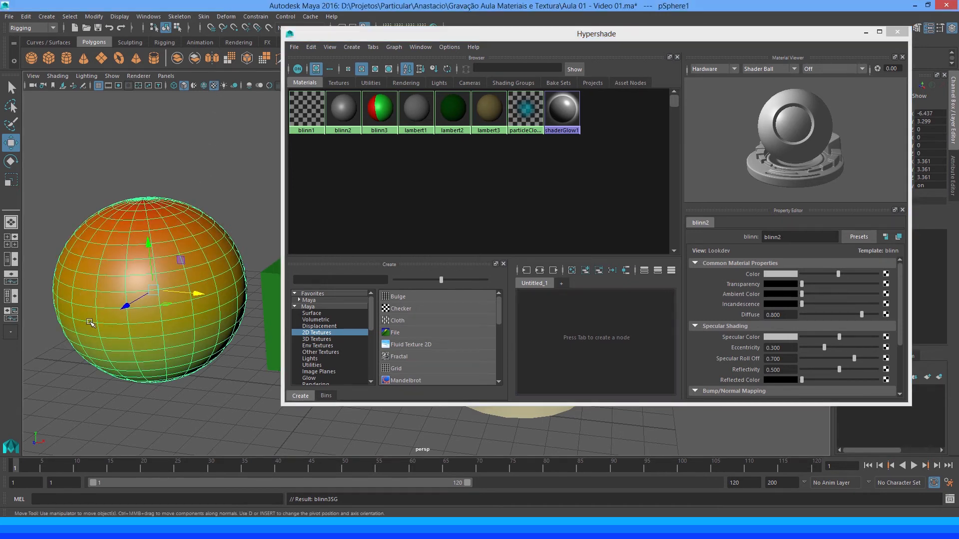
alt+drag(202, 200, 279, 214)
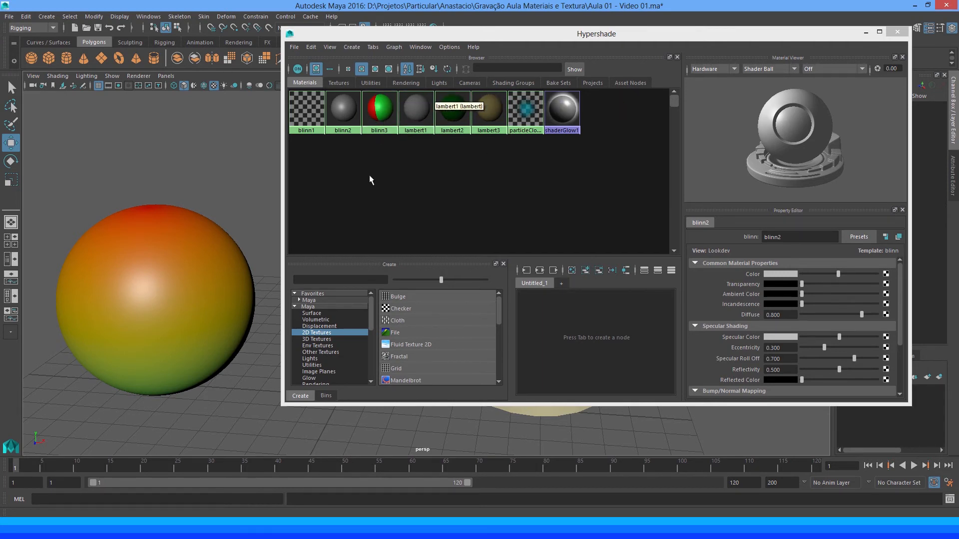
Maximize Hypershade and graph blinn3's input and output connections in the work area.
click(878, 32)
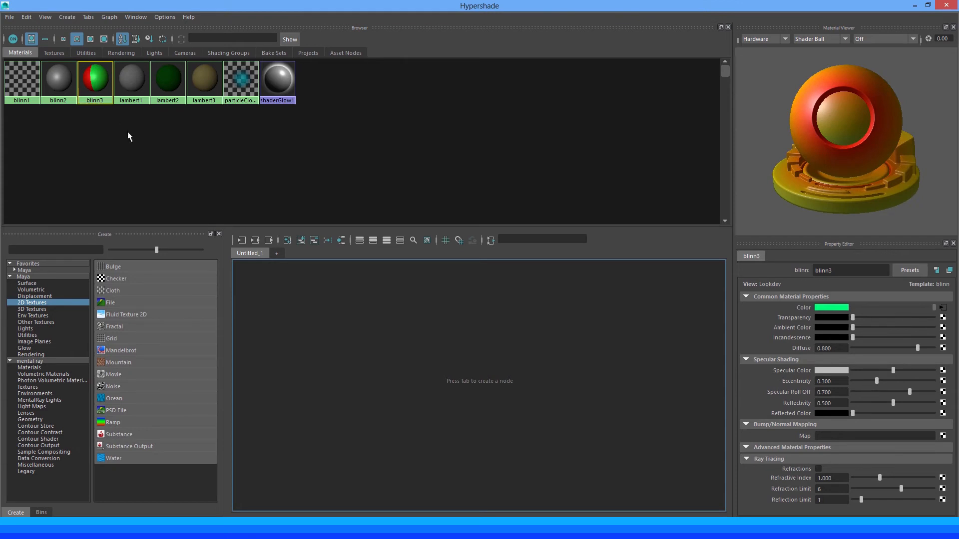
click(256, 241)
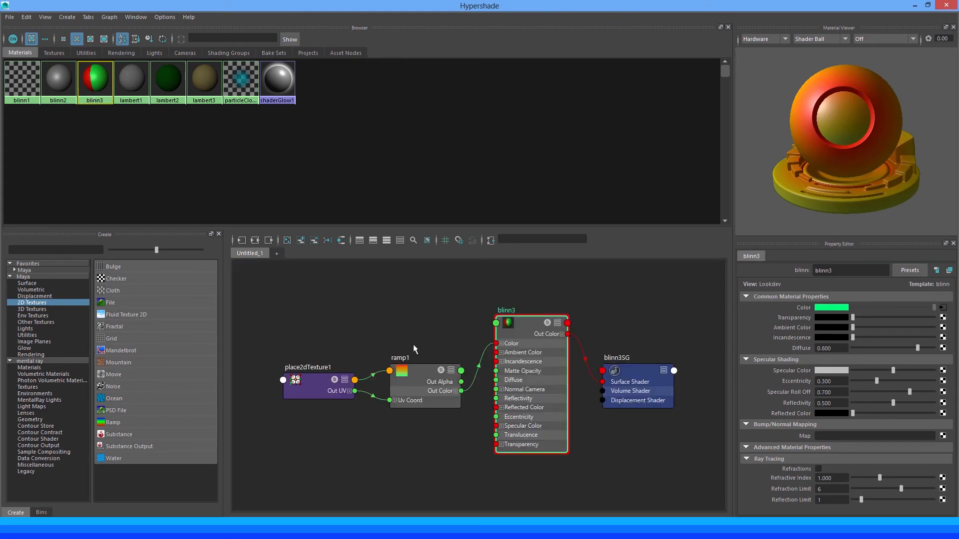
alt+middle_drag(415, 349, 377, 342)
alt+right_drag(377, 341, 406, 360)
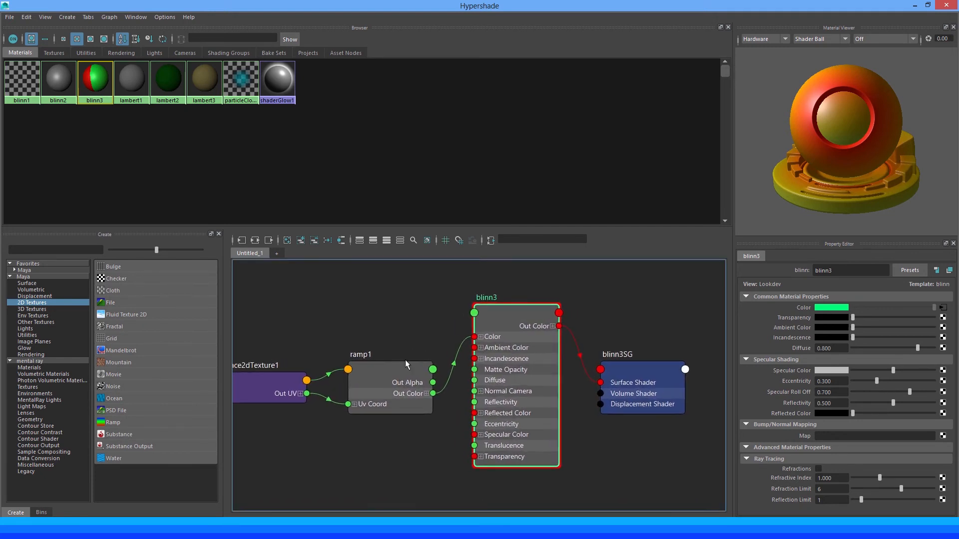
alt+middle_drag(386, 350, 349, 350)
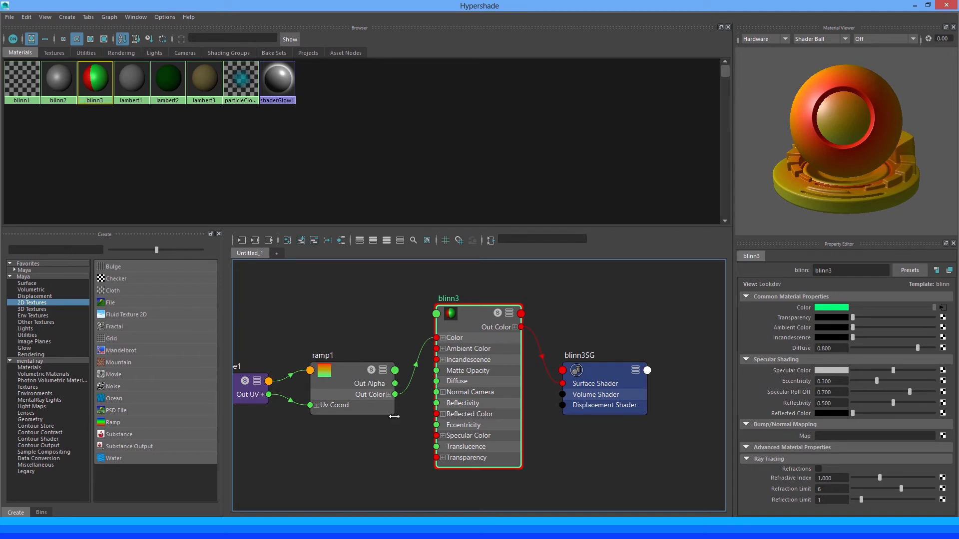
Move ramp1 and place2dTexture1 up to make room, and add a Fractal 2D texture with its placement node below them.
drag(347, 376, 340, 313)
drag(239, 388, 232, 311)
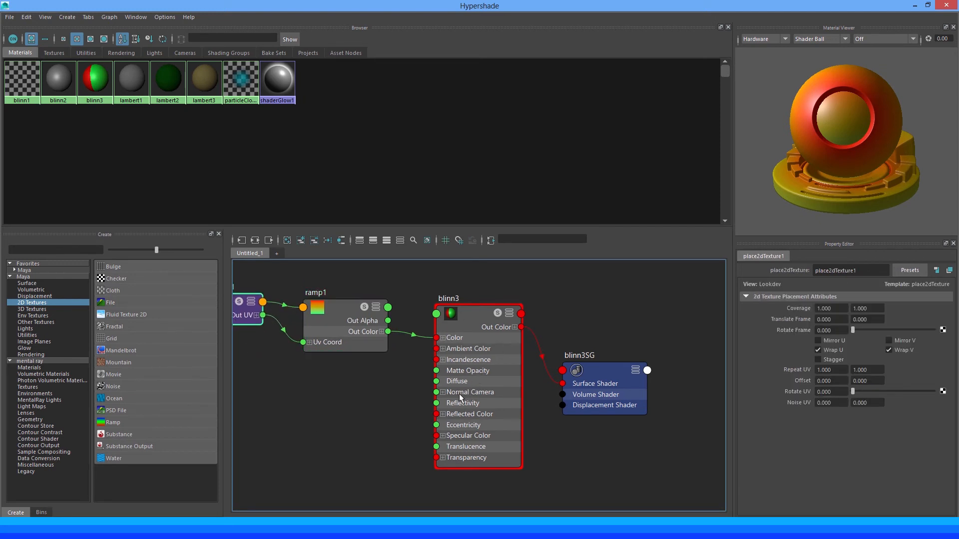
click(114, 326)
alt+middle_drag(317, 397, 418, 364)
drag(322, 413, 275, 429)
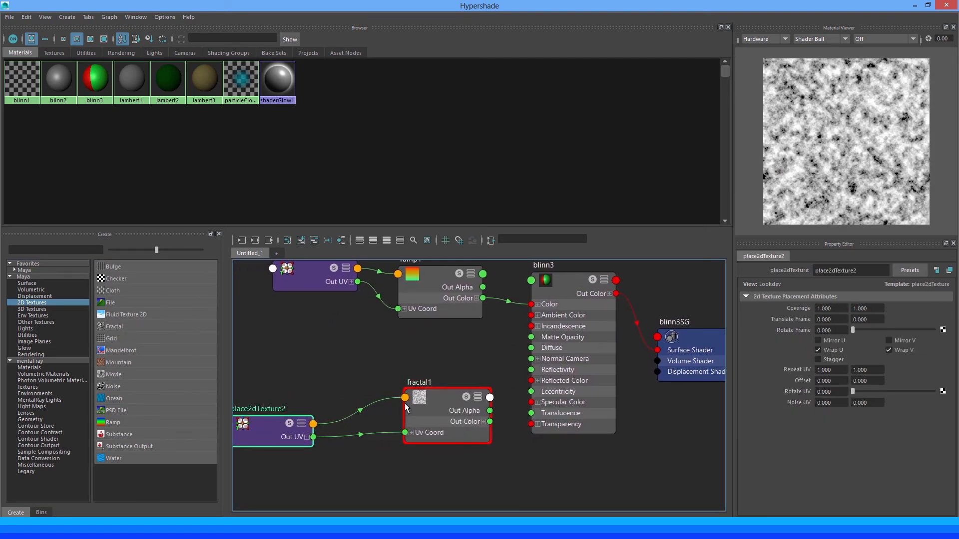
drag(427, 394, 383, 366)
alt+middle_drag(458, 357, 430, 375)
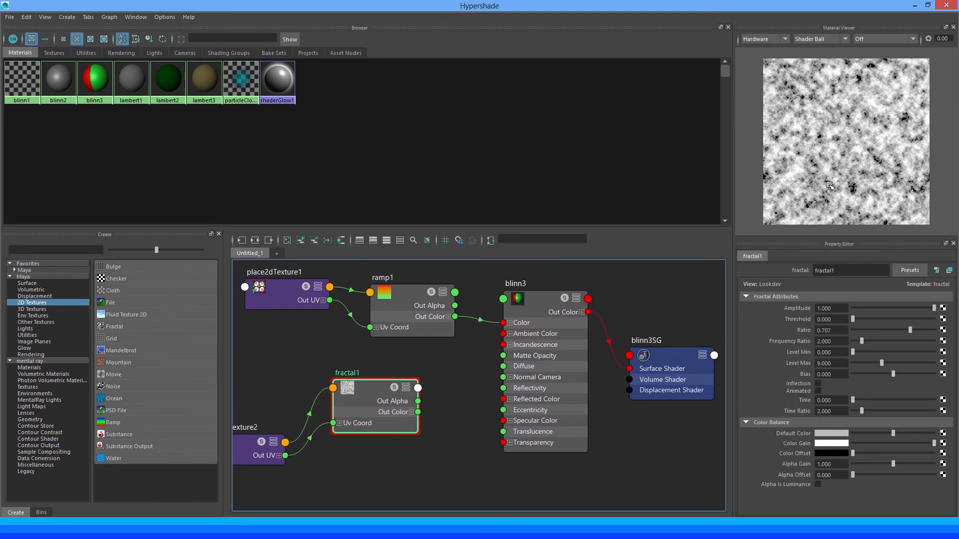
alt+middle_drag(418, 392, 400, 370)
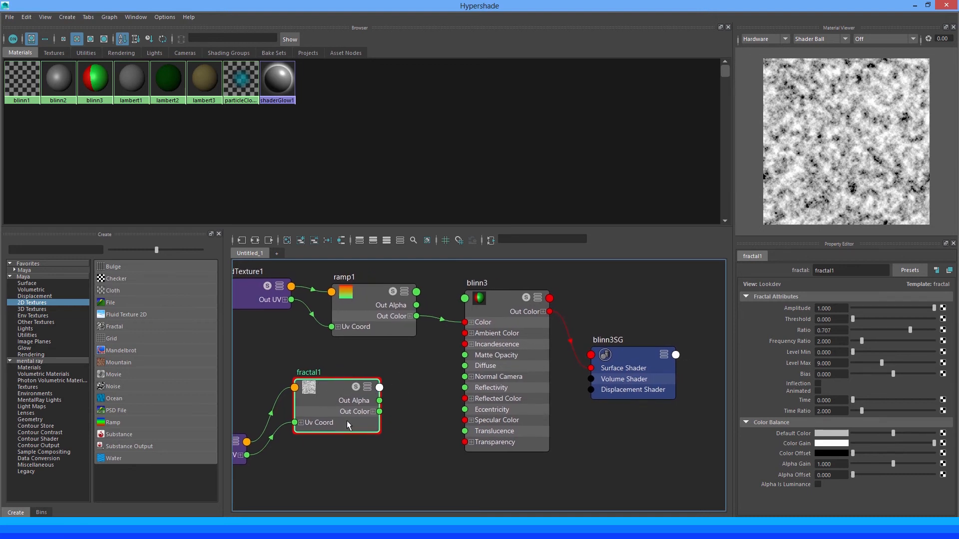
Connect the fractal1 texture to blinn3's Bump/Normal Mapping Map attribute, keeping blinn3's attributes displayed.
click(419, 427)
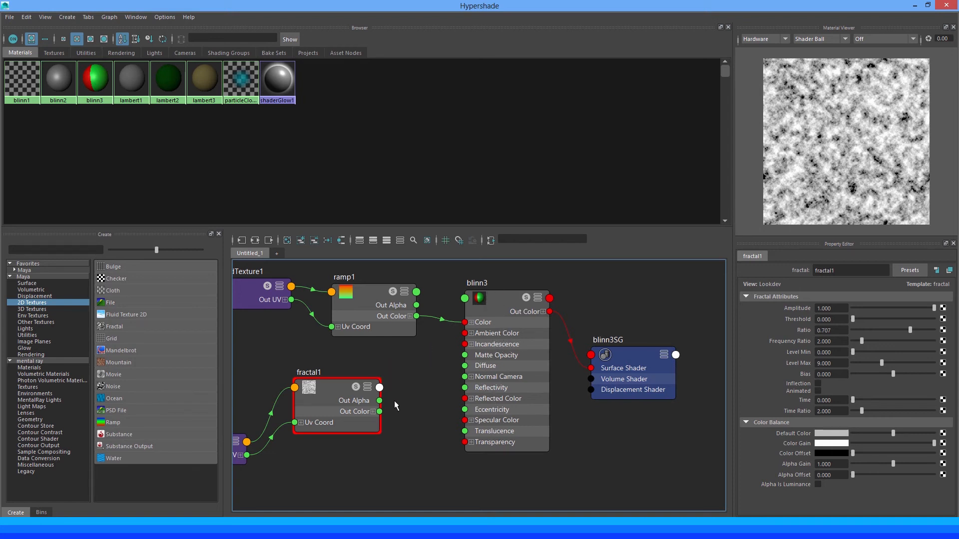
drag(383, 411, 420, 412)
click(502, 301)
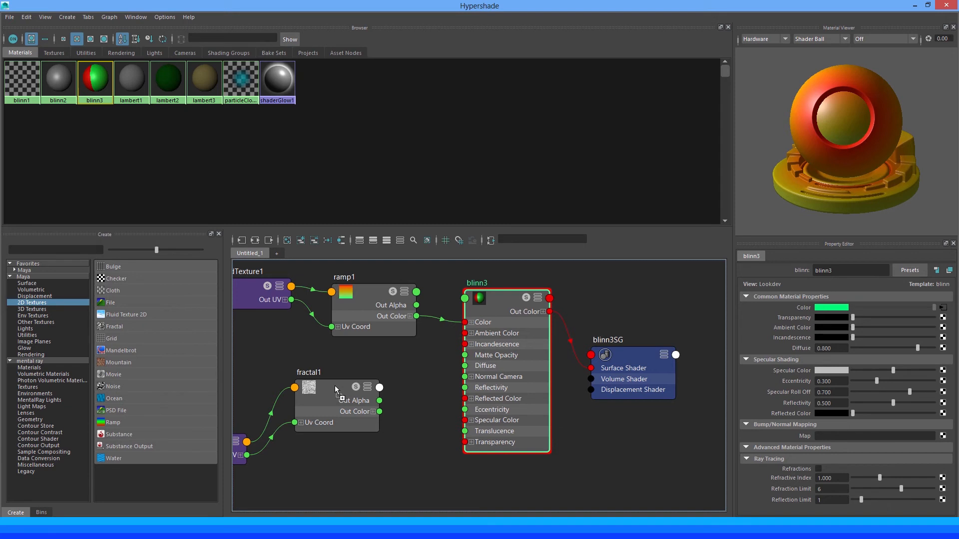
right_drag(334, 380, 408, 417)
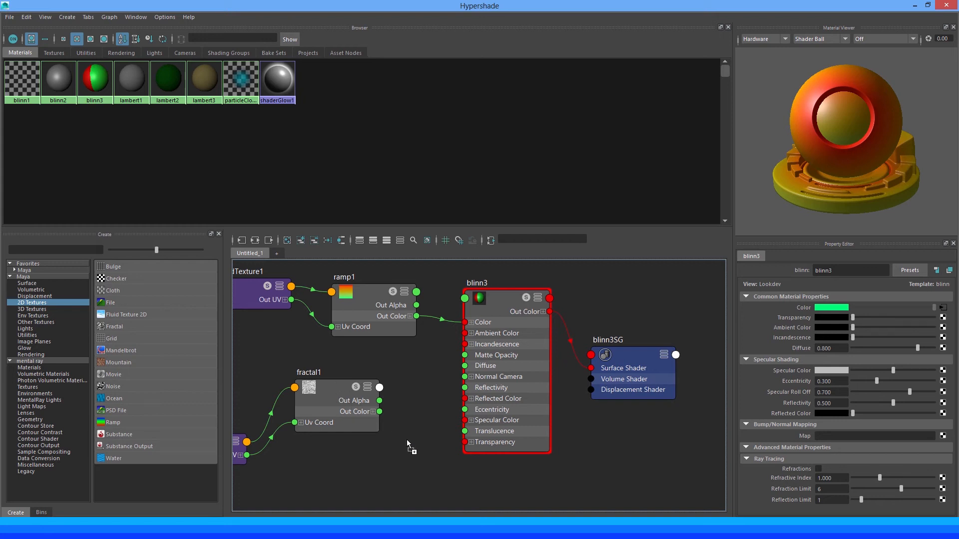
middle_drag(679, 450, 386, 473)
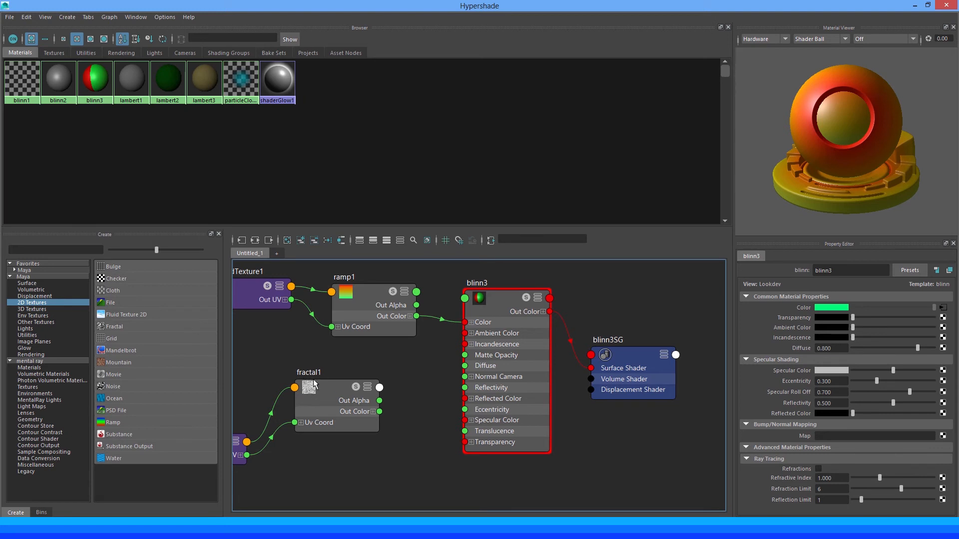
middle_drag(325, 386, 426, 453)
middle_drag(744, 437, 807, 440)
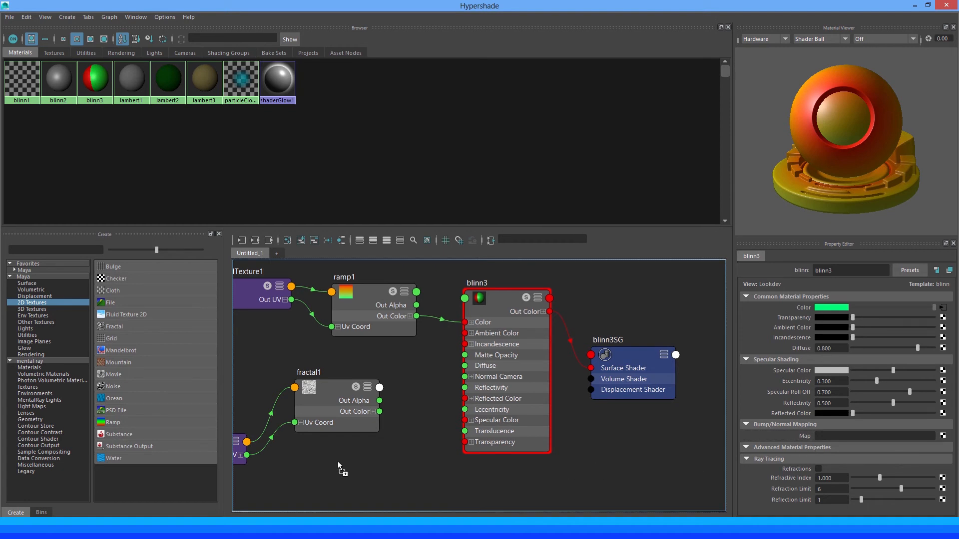
click(321, 390)
click(501, 298)
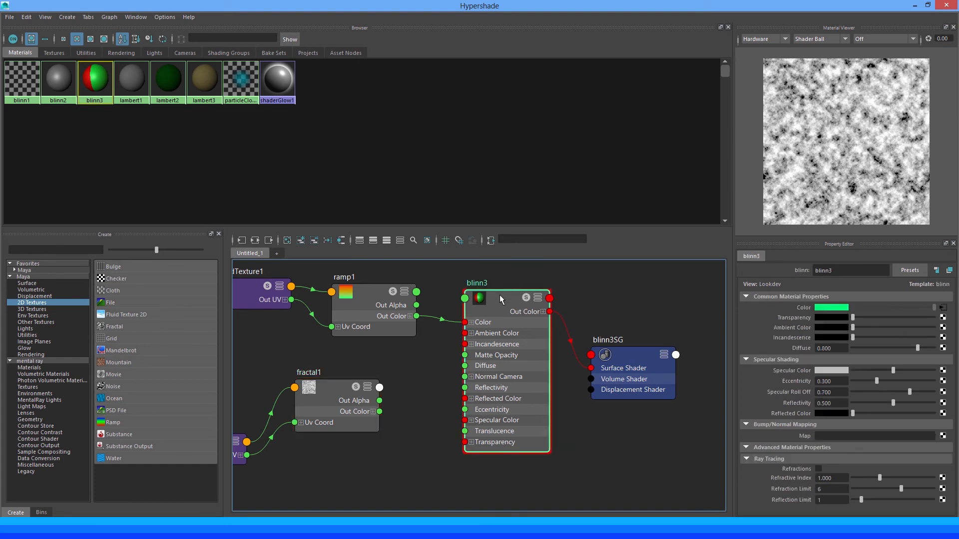
middle_drag(331, 387, 805, 439)
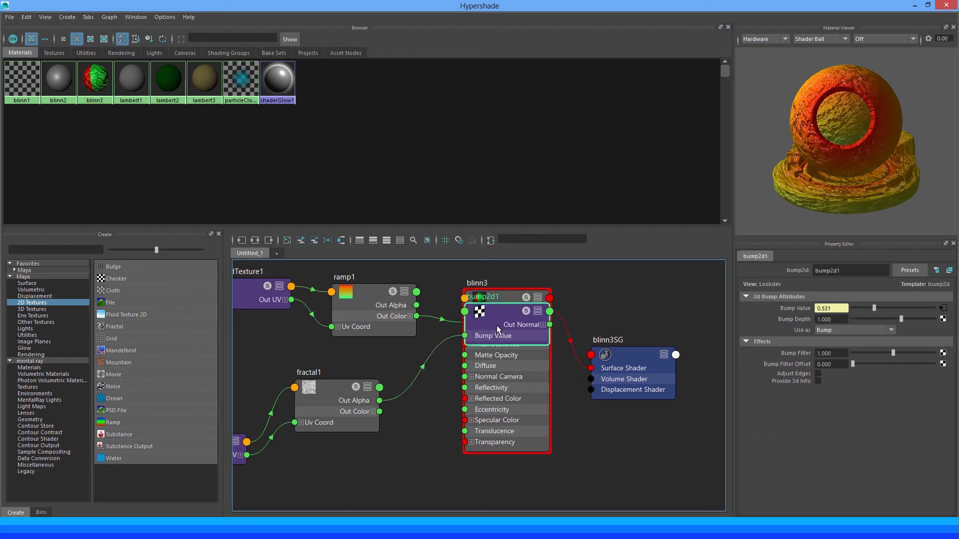
Arrange place2dTexture2, fractal1 and bump2d1 in a row below the ramp nodes, leading into blinn3.
drag(499, 313, 403, 362)
drag(348, 388, 325, 448)
drag(406, 370, 402, 386)
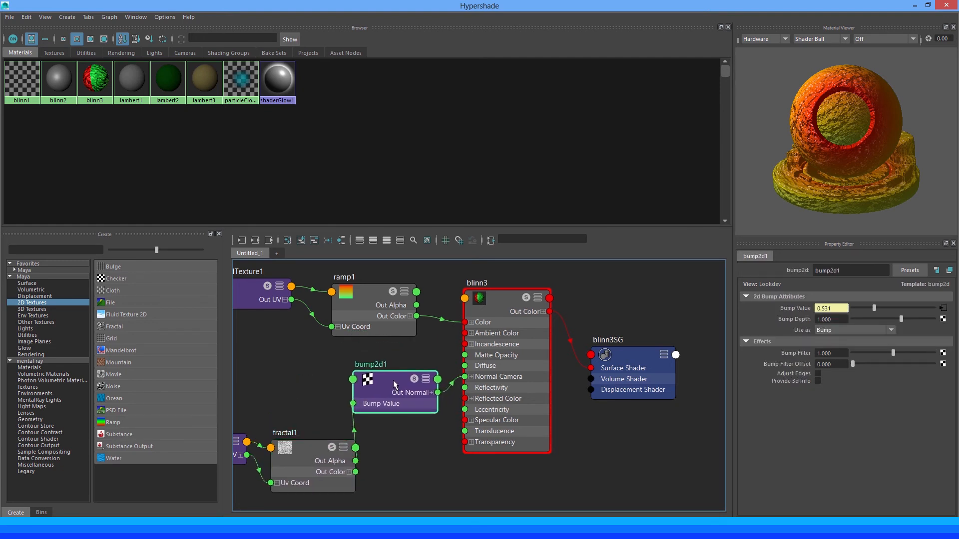
key(a)
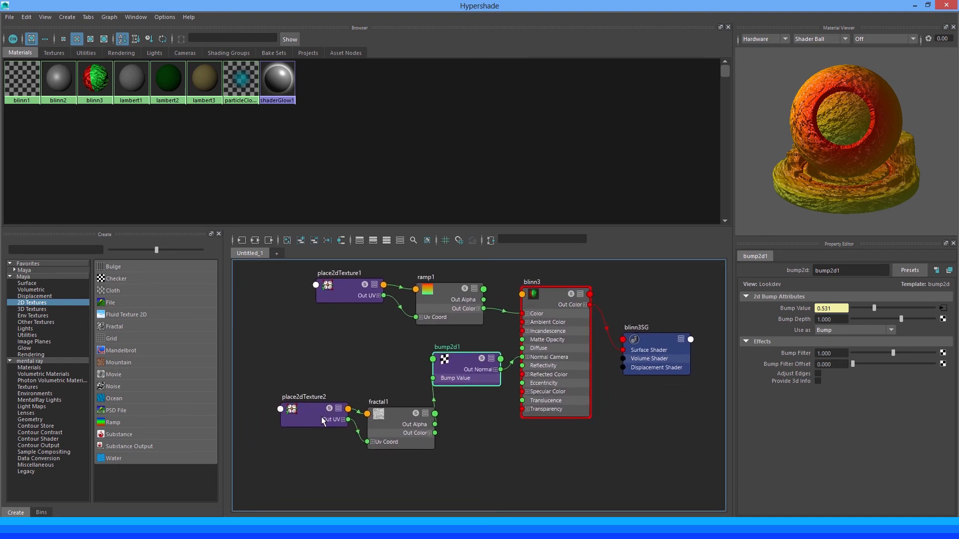
drag(321, 416, 261, 407)
drag(381, 416, 337, 397)
click(460, 360)
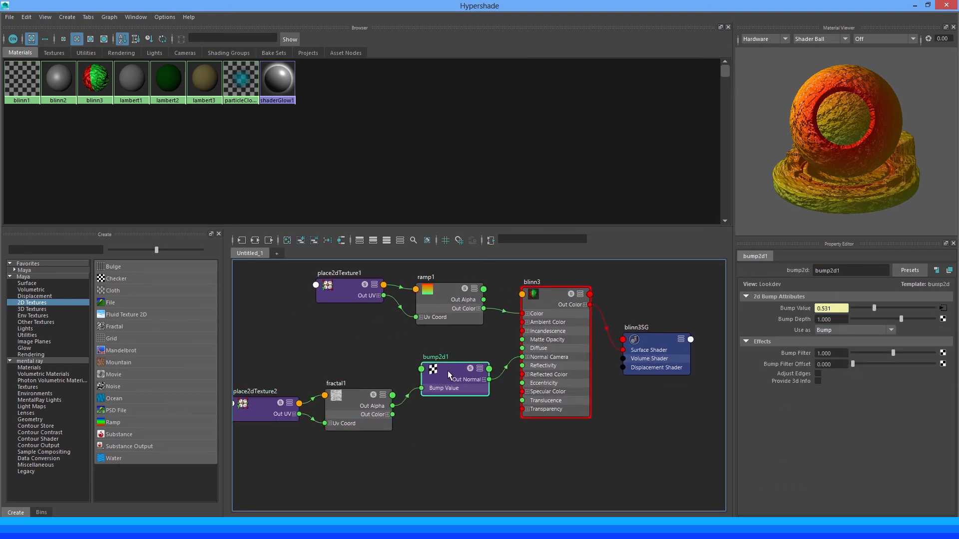
Review how bump2d1 feeds blinn3, and follow blinn3's bump map connection to the fractal's attributes.
scroll(480, 367, up, 3)
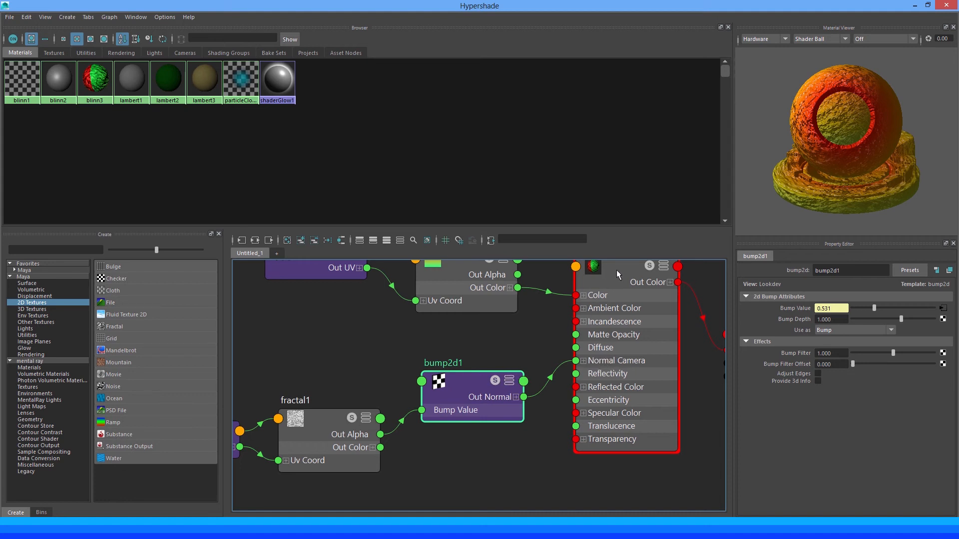
alt+middle_drag(572, 310, 558, 329)
click(603, 281)
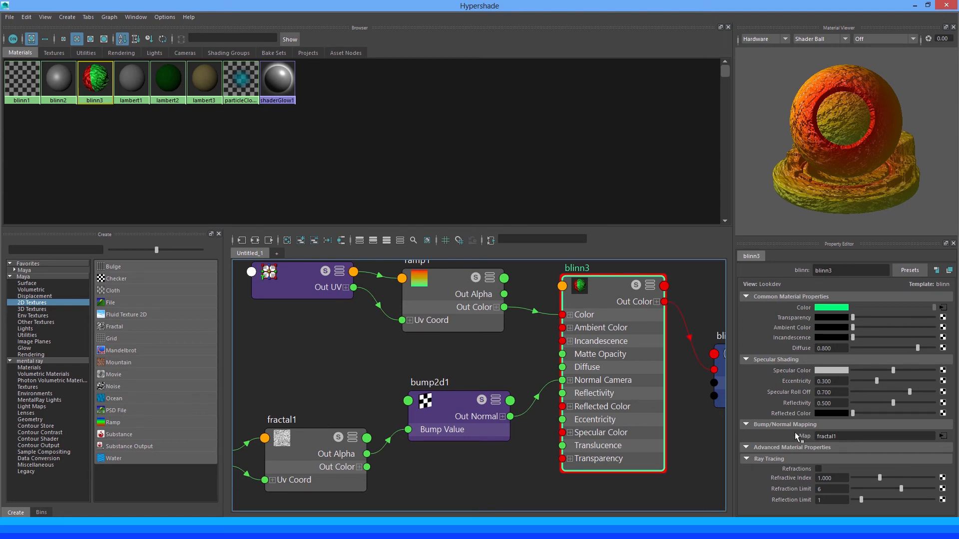
click(943, 437)
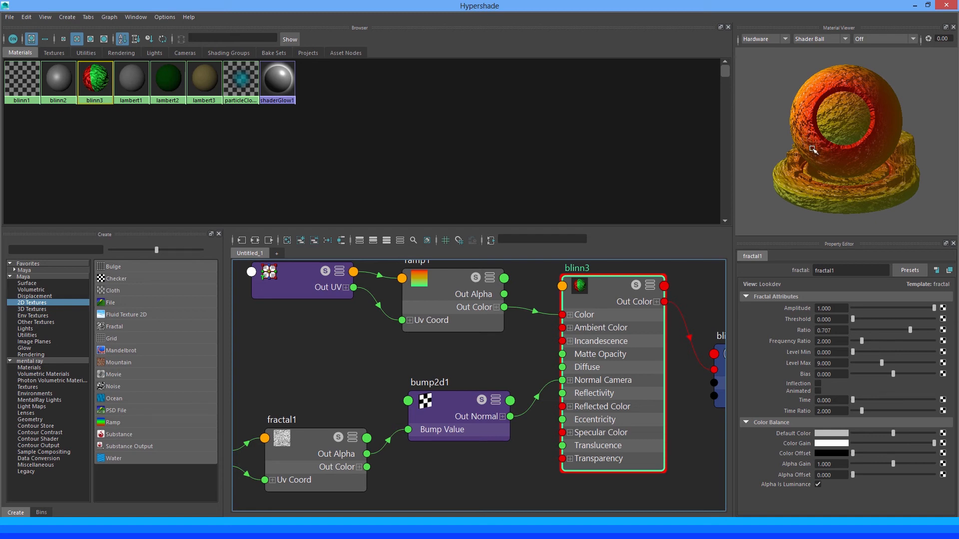
Select bump2d1, try a Bump Depth of 0.5, and set it to 0.1.
click(442, 400)
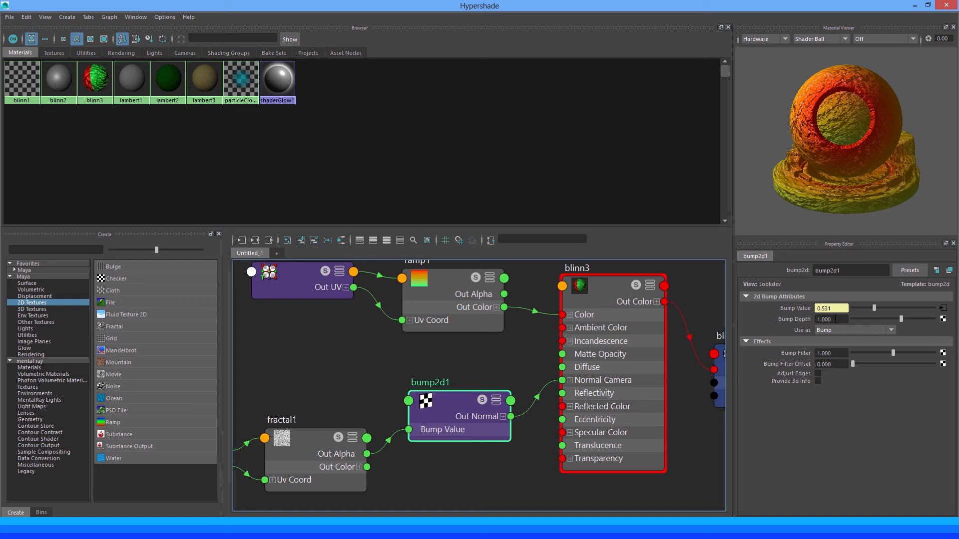
drag(835, 319, 814, 319)
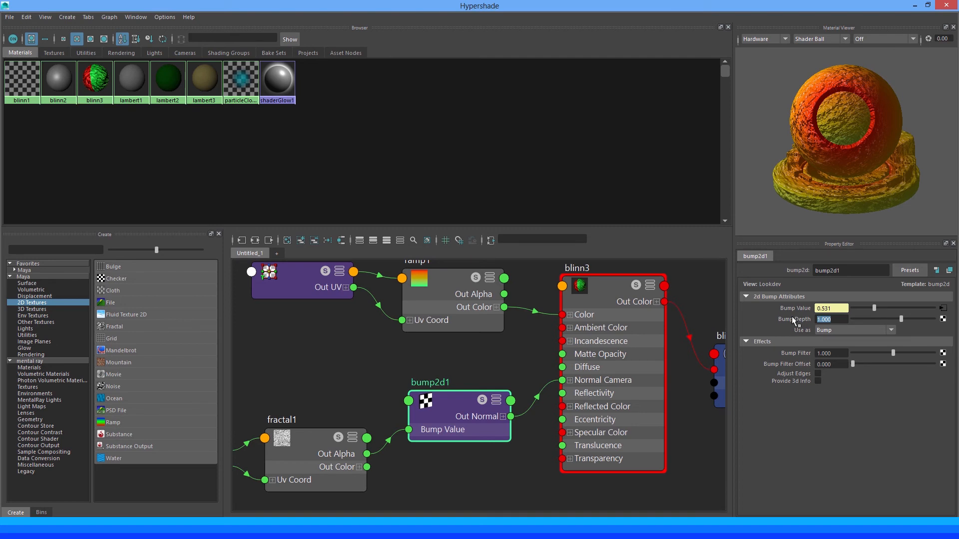
text(0.5)
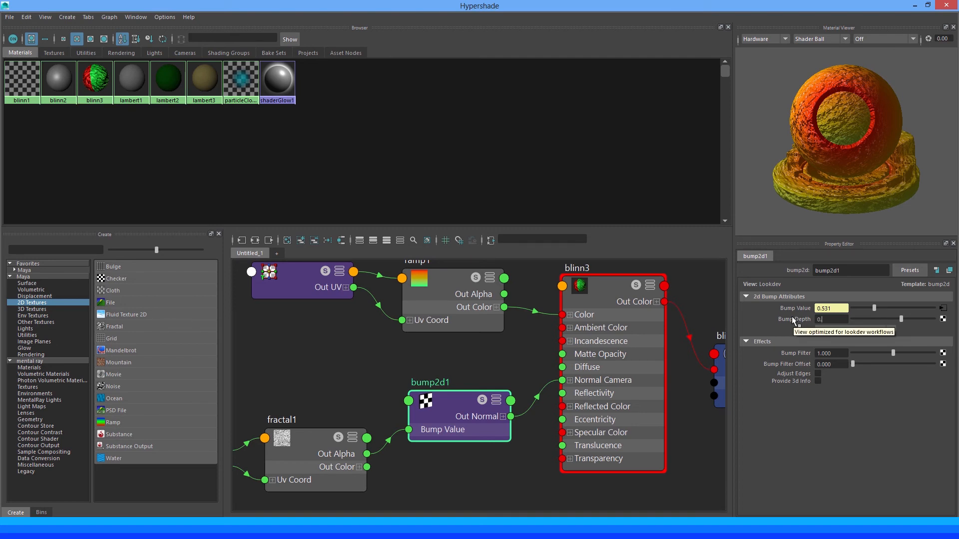
key(Return)
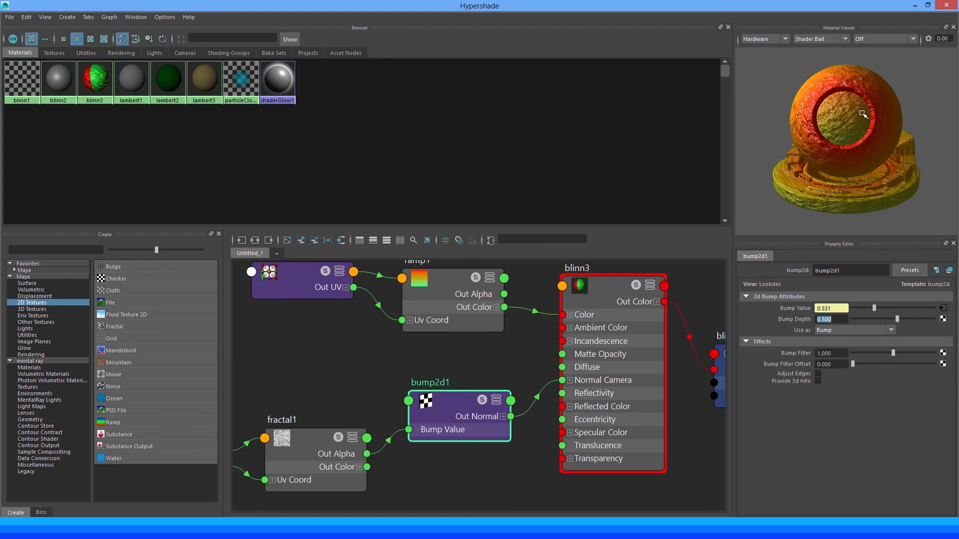
click(832, 319)
text(1)
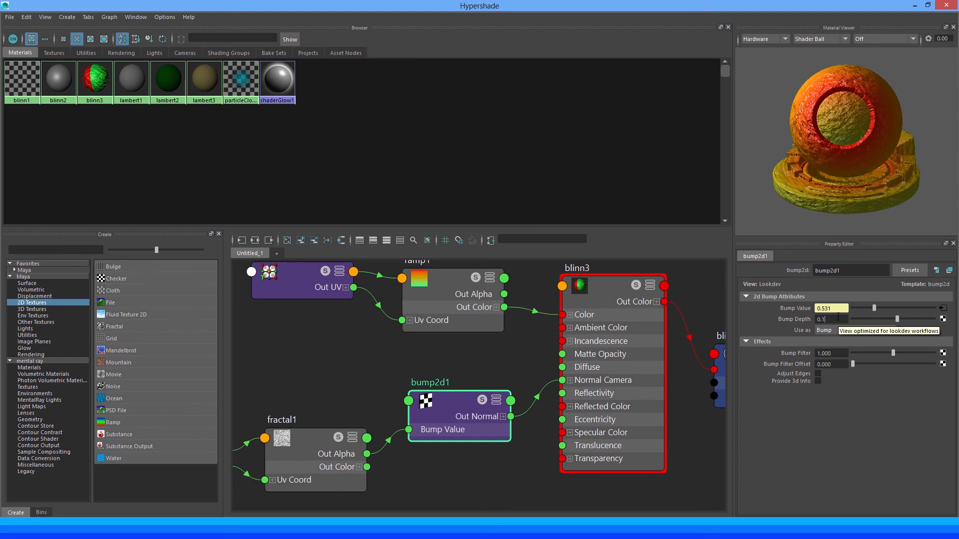
text(00)
key(Return)
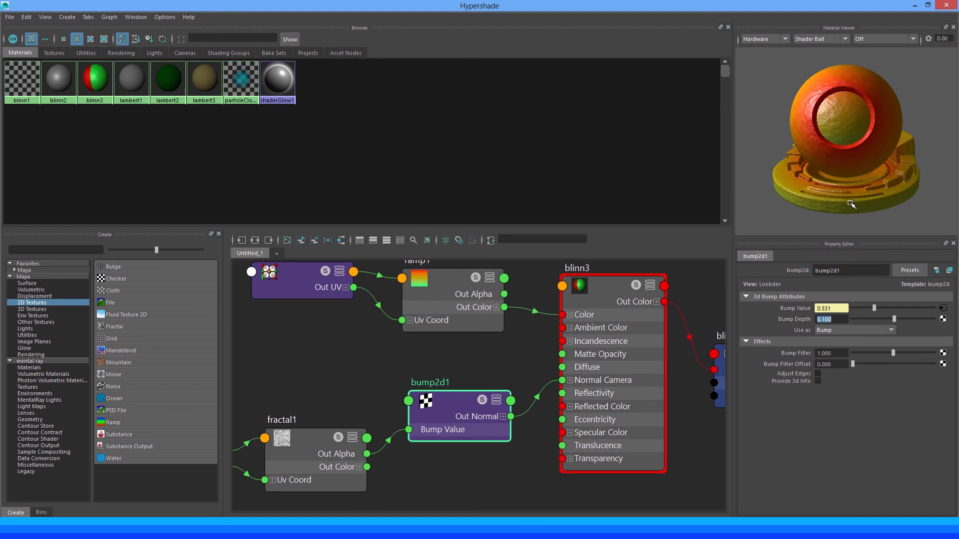
Return to the perspective viewport and examine the bump relief on the ramp-colored sphere from several angles.
click(914, 6)
scroll(445, 250, up, 5)
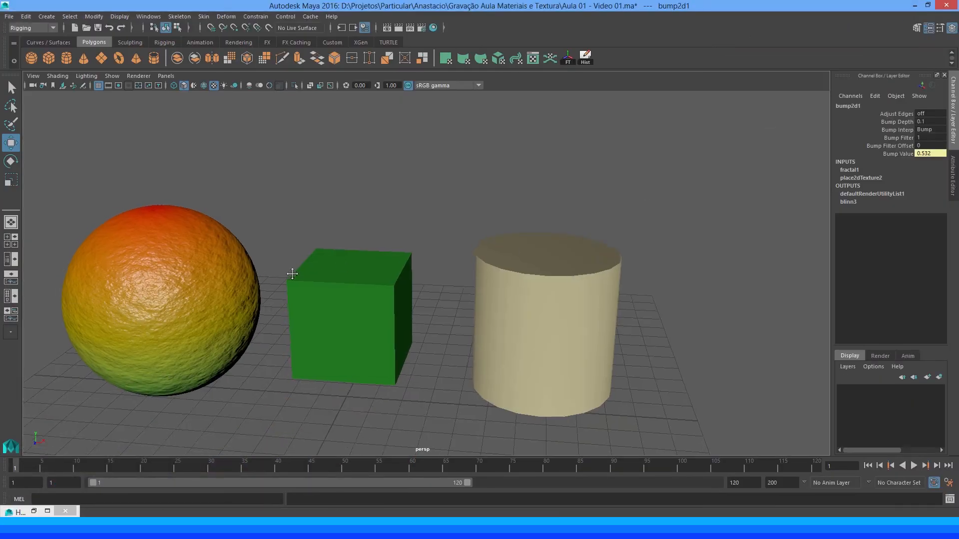
scroll(368, 250, up, 5)
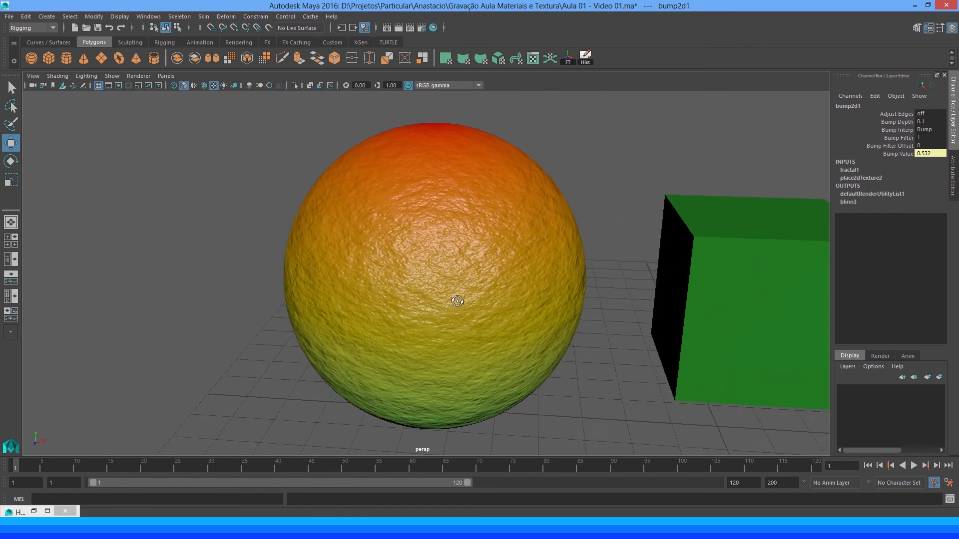
alt+drag(453, 297, 492, 300)
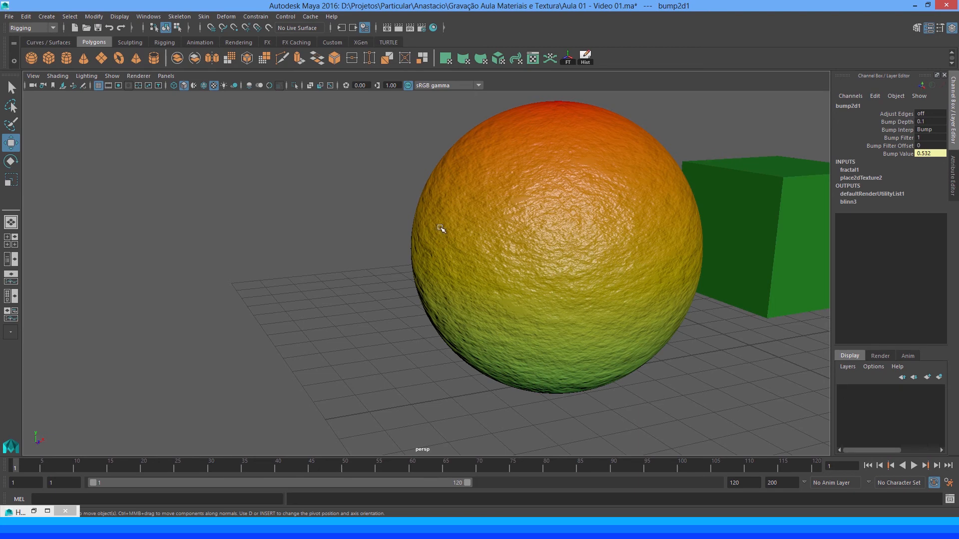
alt+drag(439, 228, 411, 228)
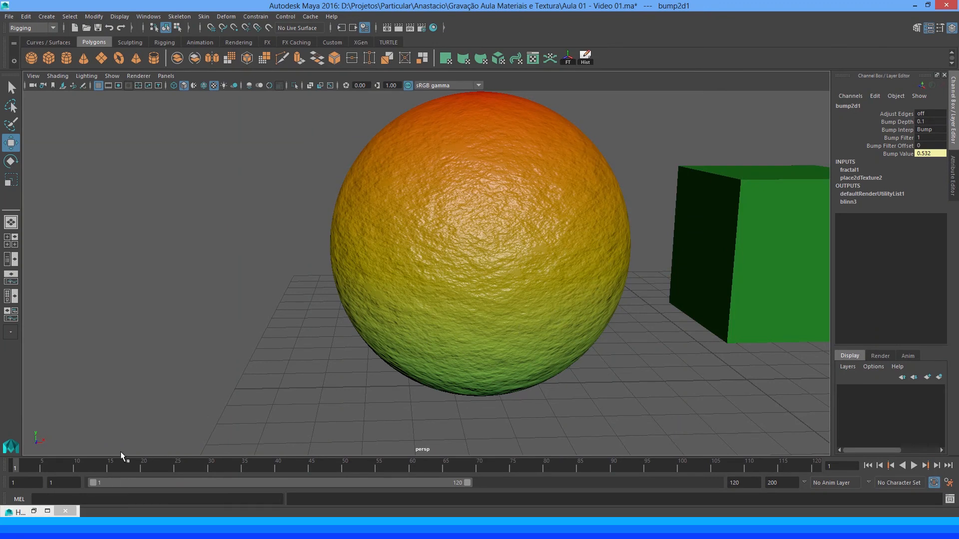
mouse_move(375, 240)
alt+middle_down()
mouse_move(338, 252)
mouse_move(361, 255)
alt+middle_up()
scroll(350, 253, up, 3)
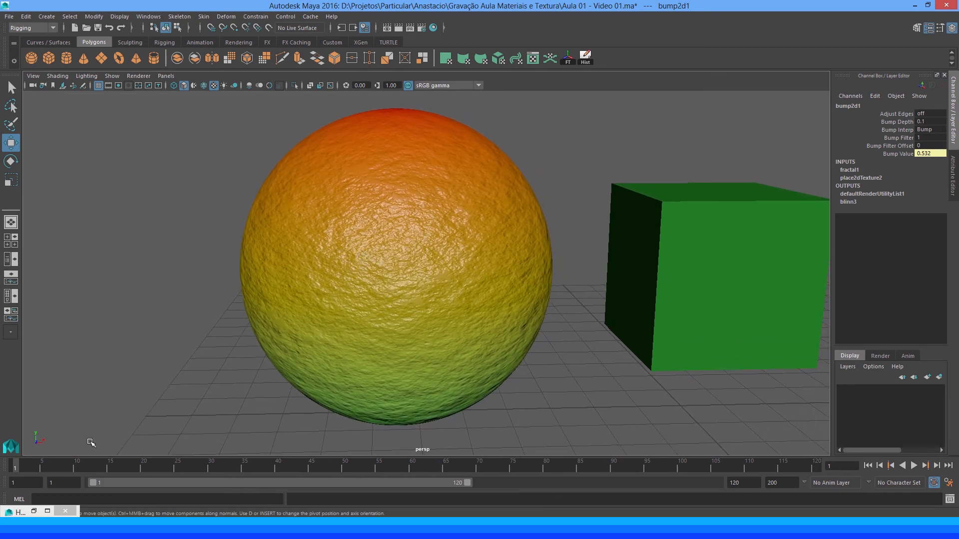
Select the sphere, display its blinn3 attributes, and follow the Bump Mapping connection to fractal1 and on to its place2dTexture2 input.
click(330, 259)
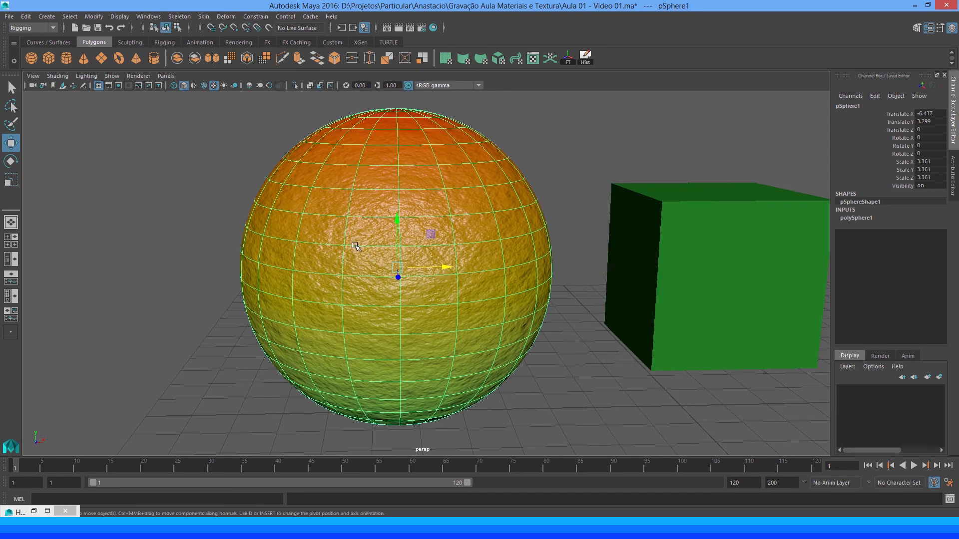
key(ctrl+a)
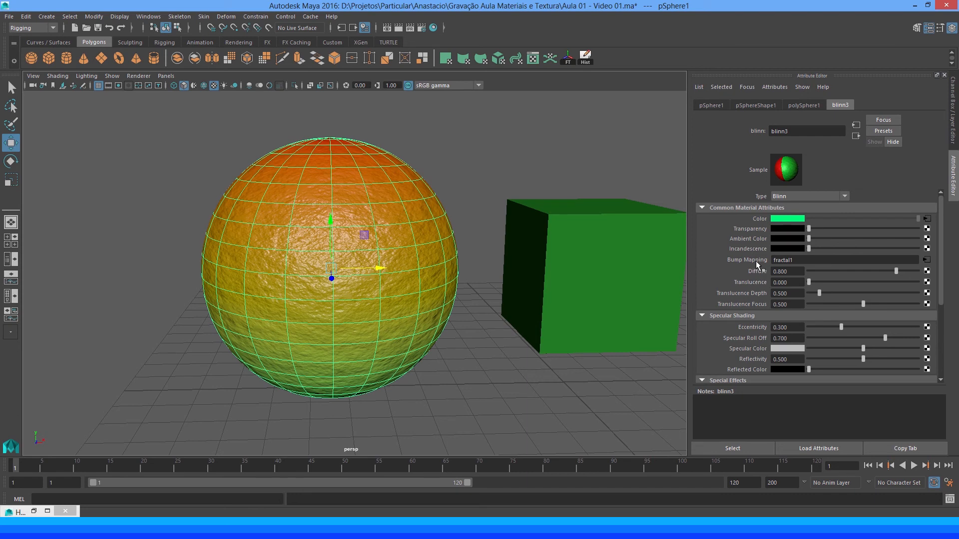
click(926, 260)
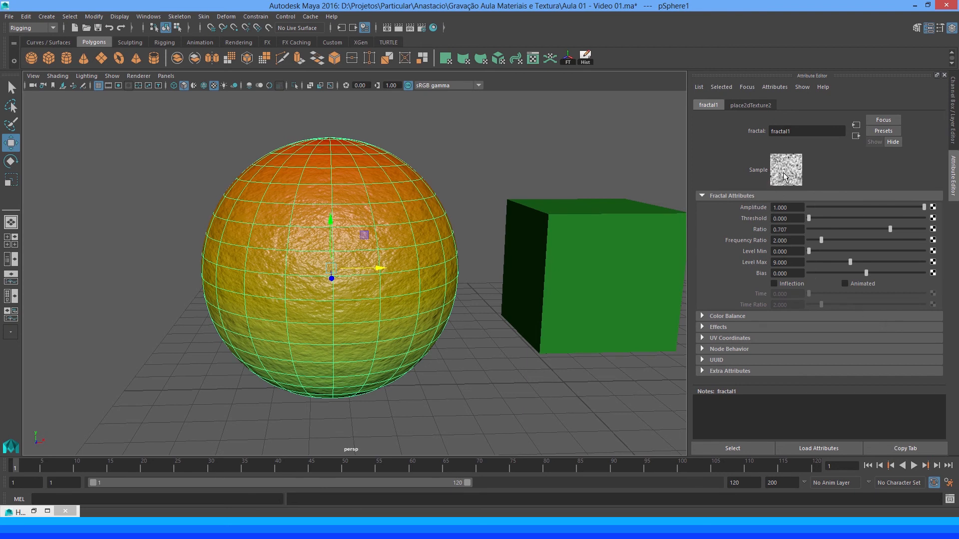
click(385, 215)
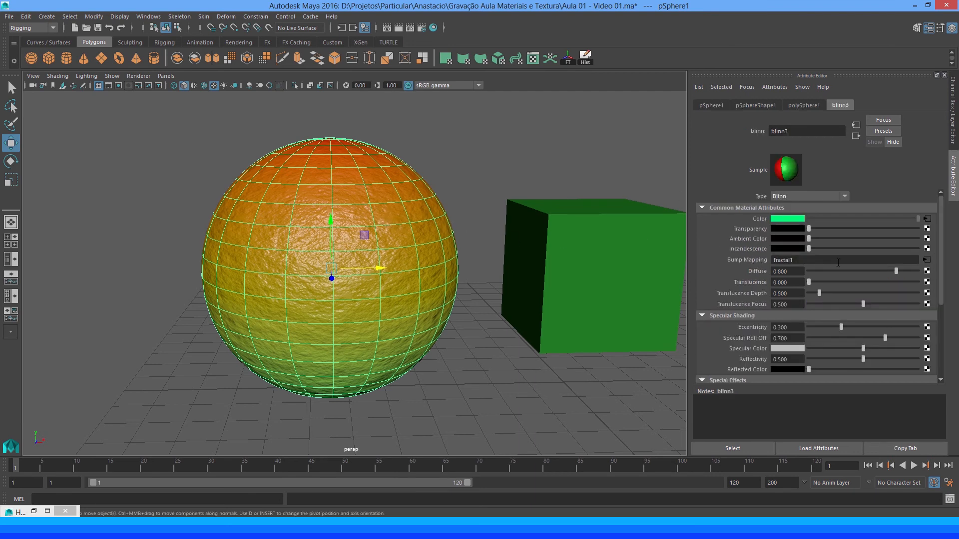
click(926, 260)
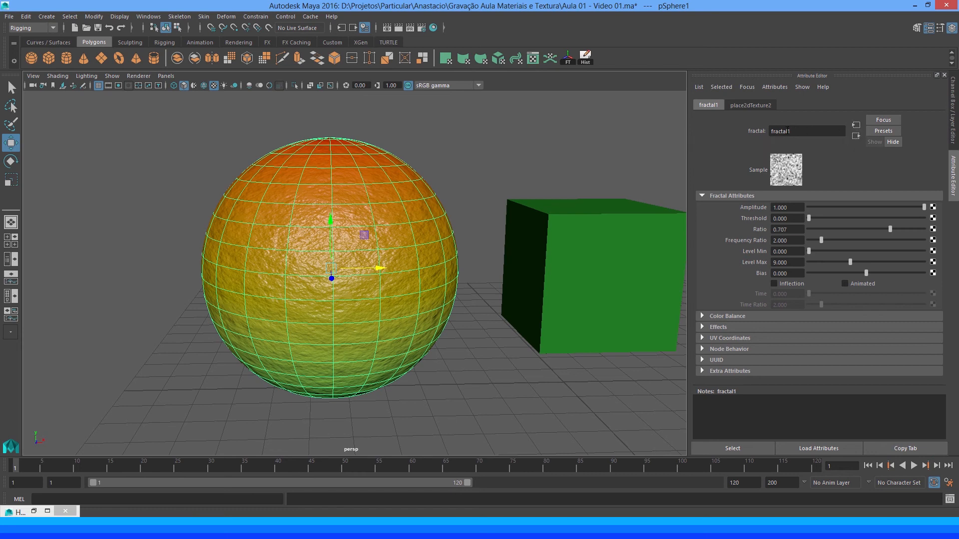
click(856, 126)
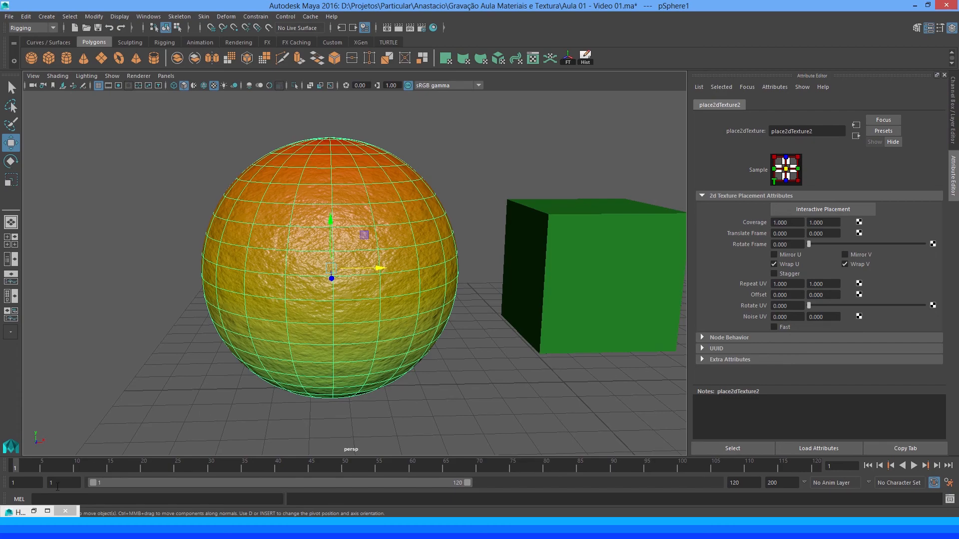
Return to the Hypershade and examine the chain from place2dTexture2 through fractal1 to bump2d1.
click(33, 512)
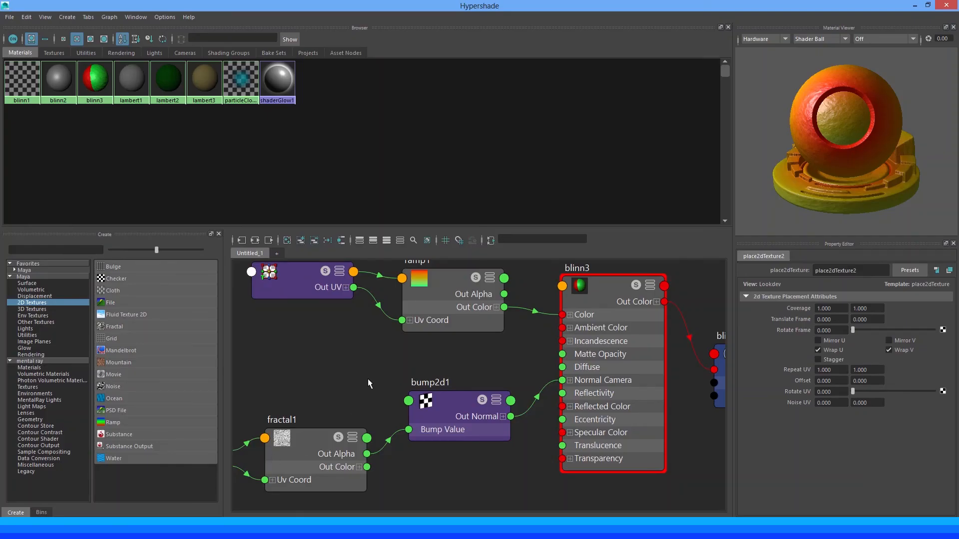
alt+right_drag(373, 366, 340, 358)
alt+middle_drag(341, 358, 419, 328)
alt+right_drag(424, 324, 480, 368)
alt+middle_drag(415, 340, 461, 309)
alt+right_drag(427, 360, 450, 366)
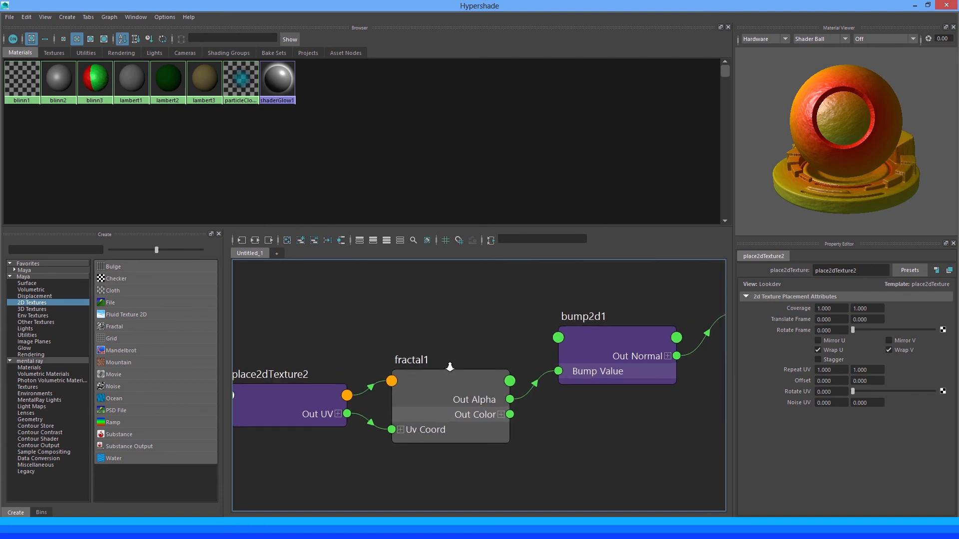
mouse_move(435, 360)
alt+middle_down()
mouse_move(464, 353)
mouse_move(445, 349)
alt+middle_up()
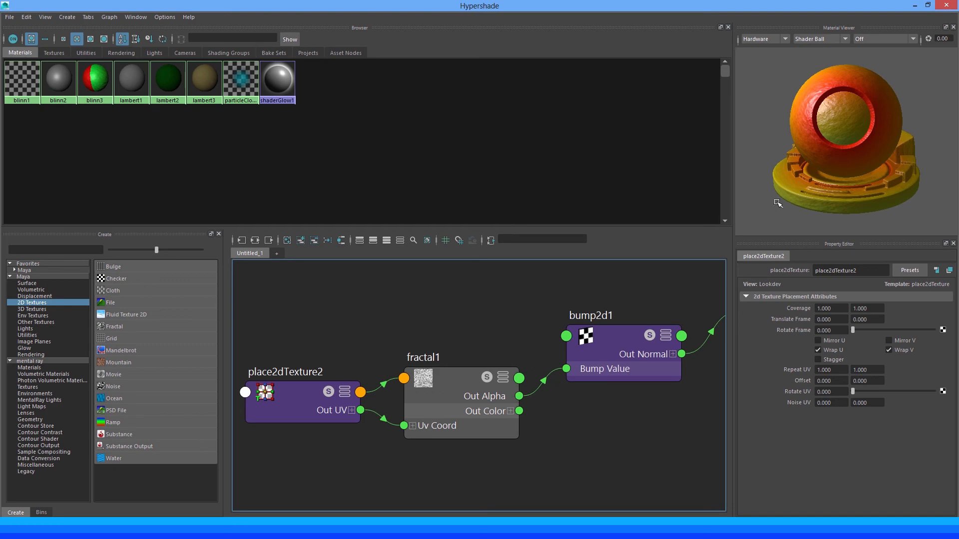
Back in the viewport, reach bump2d1 from the sphere's blinn3 bump mapping through fractal1's output, and try a Bump Depth of 1.
click(915, 7)
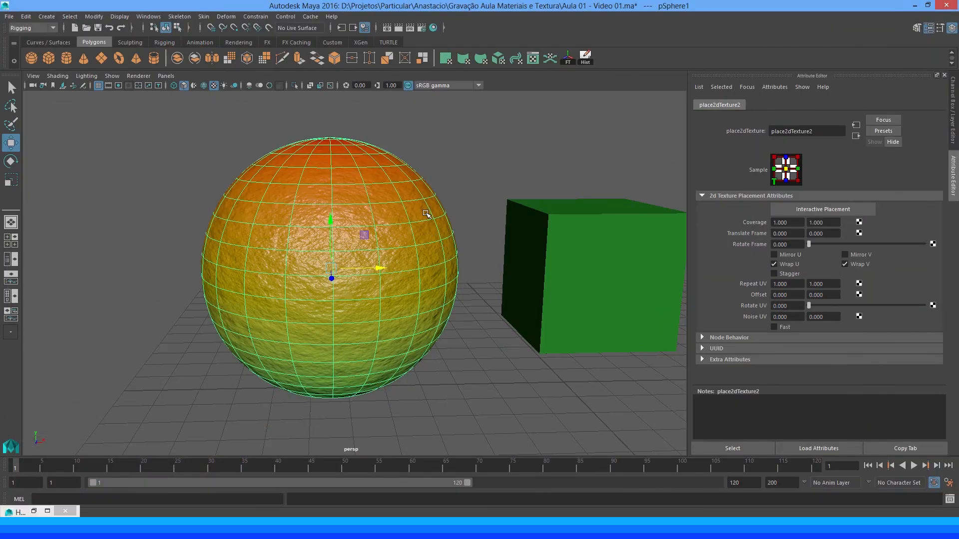
click(442, 208)
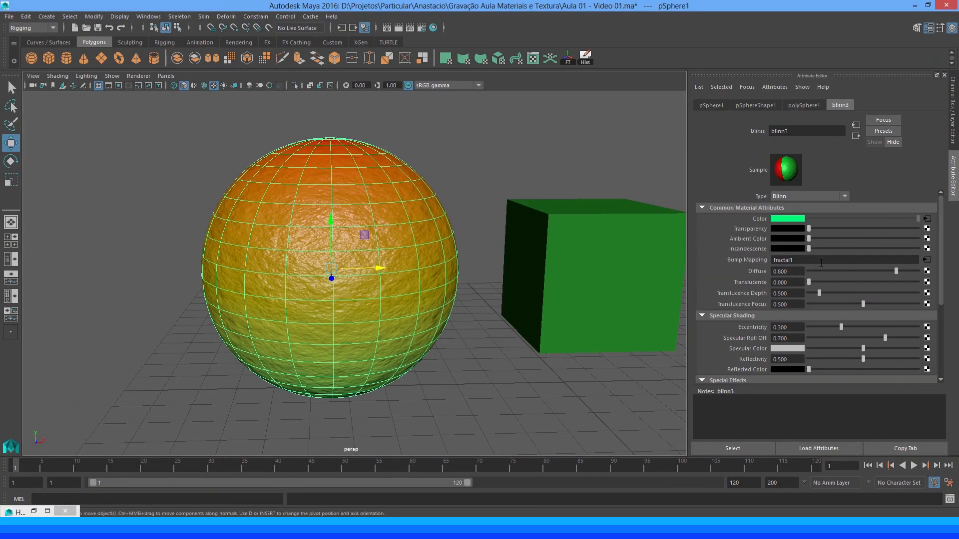
click(927, 260)
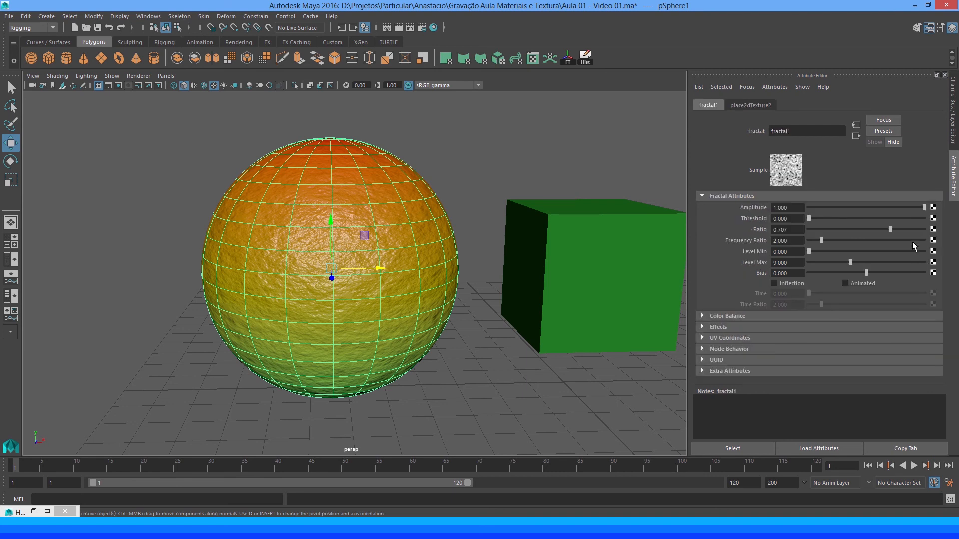
click(855, 136)
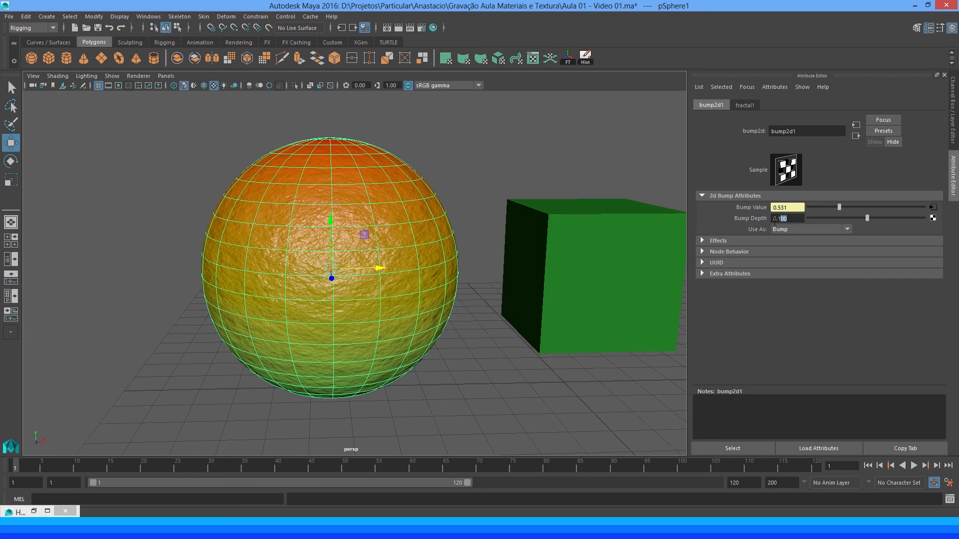
drag(774, 220, 766, 222)
text(1)
key(Return)
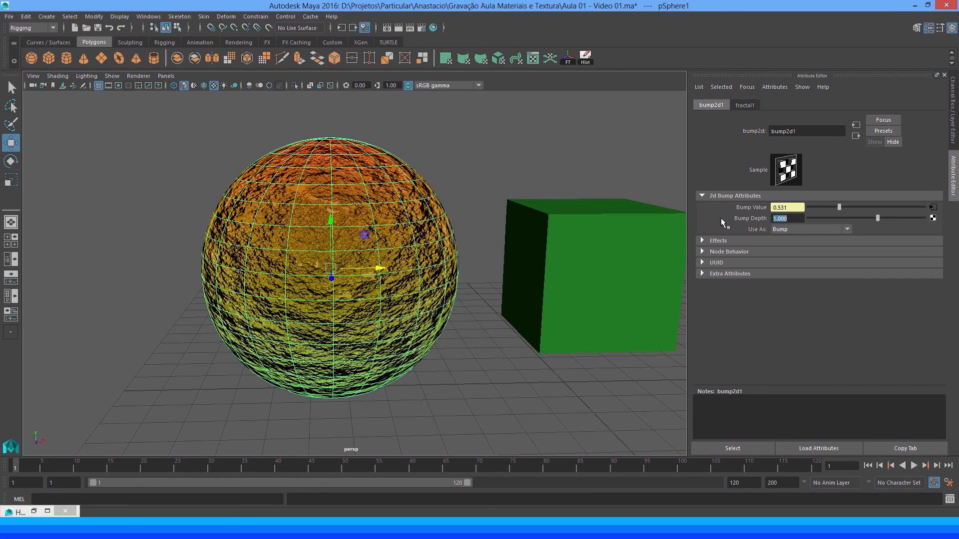
Inspect the sphere, reopen bump2d1 through blinn3's bump mapping, and try Bump Depths of 0.8 and 0.6.
alt+drag(432, 255, 409, 219)
click(440, 164)
click(409, 219)
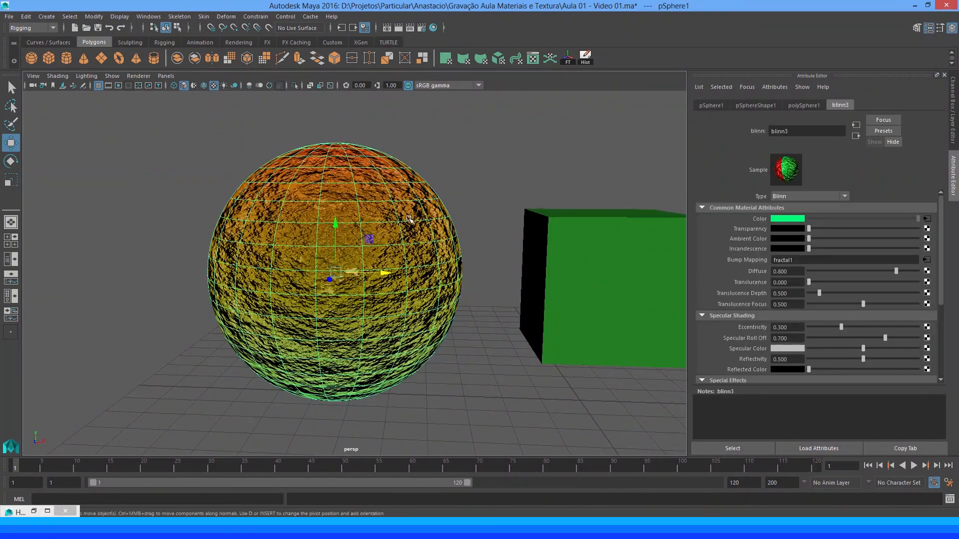
click(927, 260)
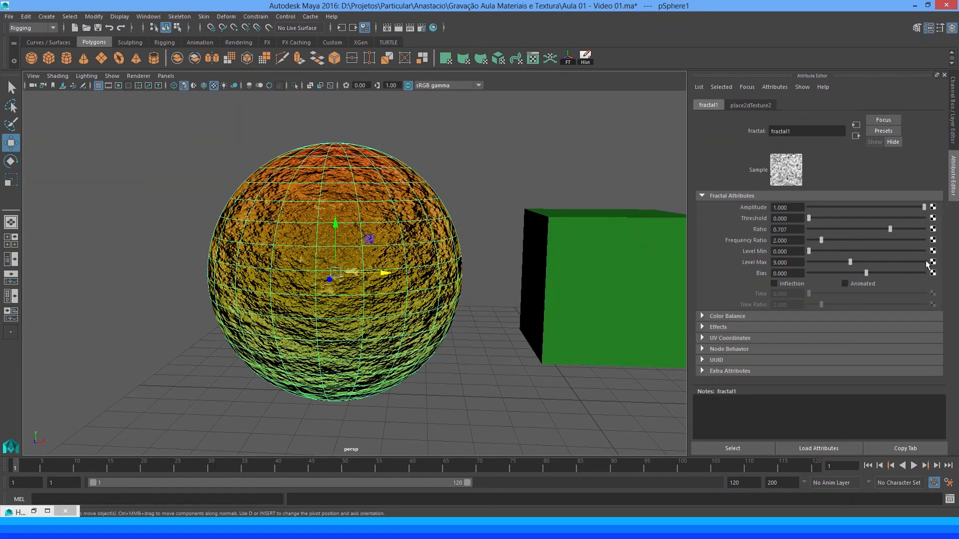
click(857, 136)
drag(785, 219, 759, 219)
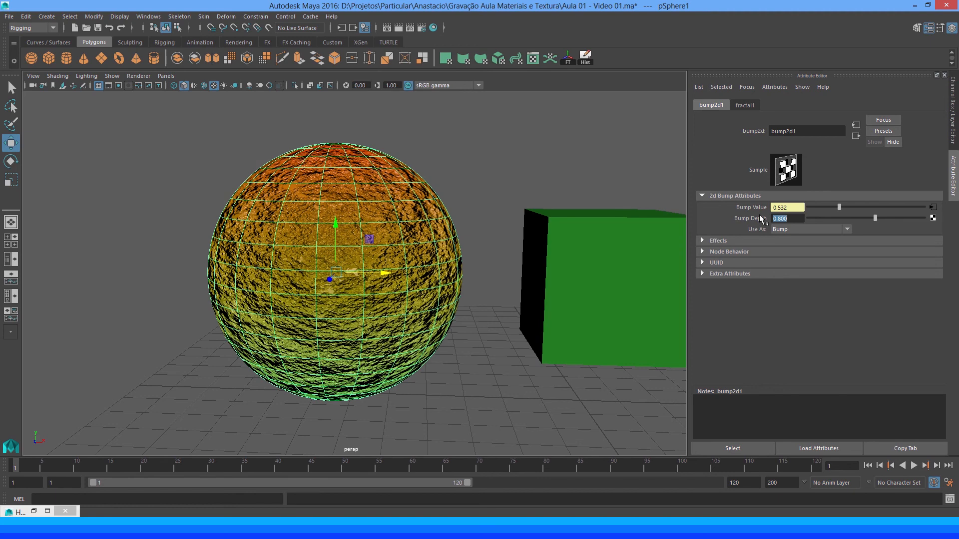
key(Right)
key(shift+Left)
text(6)
key(Return)
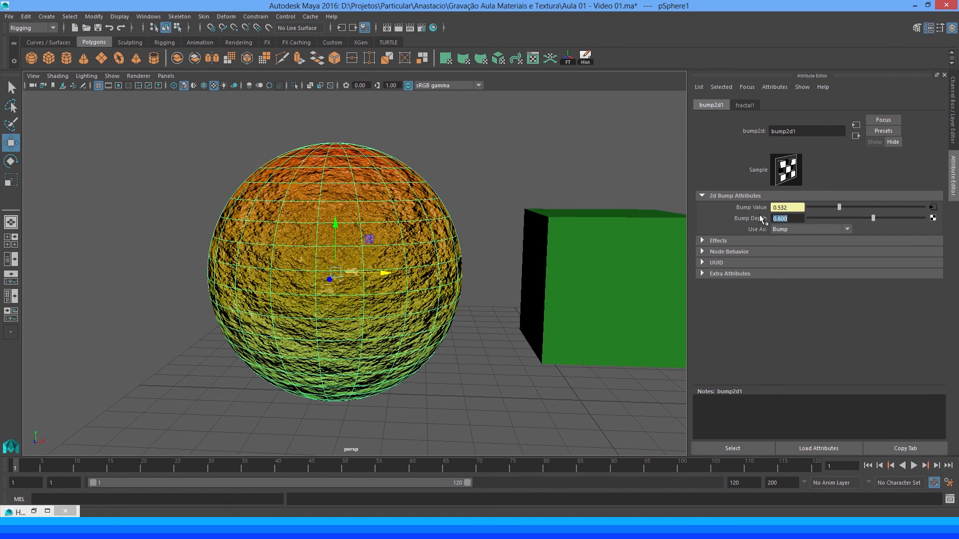
Try Bump Depths of 0.4 and 0.04 on bump2d1, and inspect the deselected sphere.
key(Right)
key(shift+Left)
text(4)
key(Return)
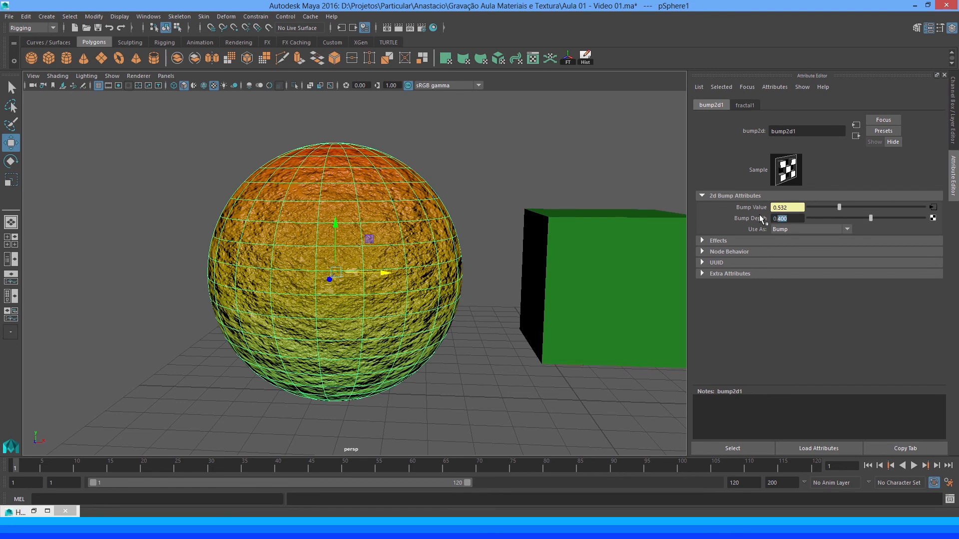
key(Return)
key(Right)
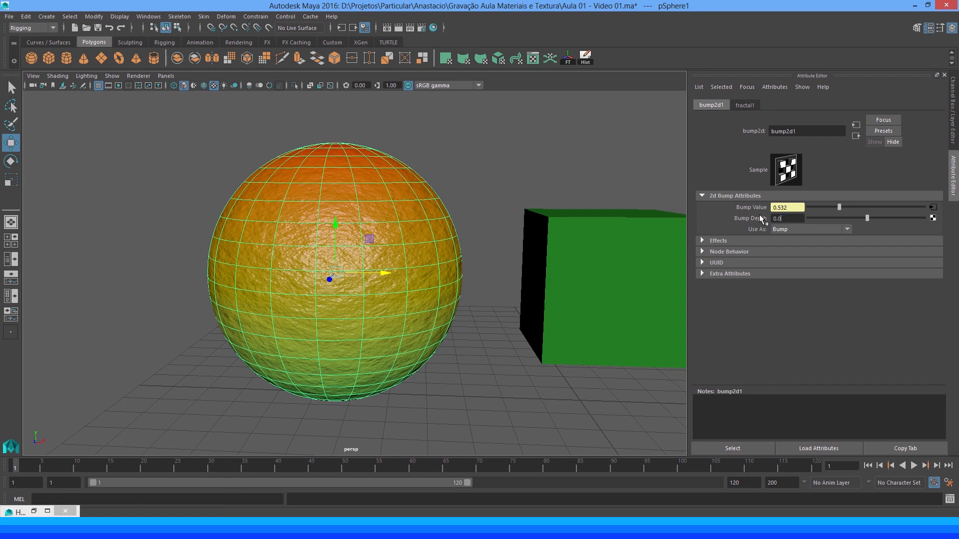
key(Return)
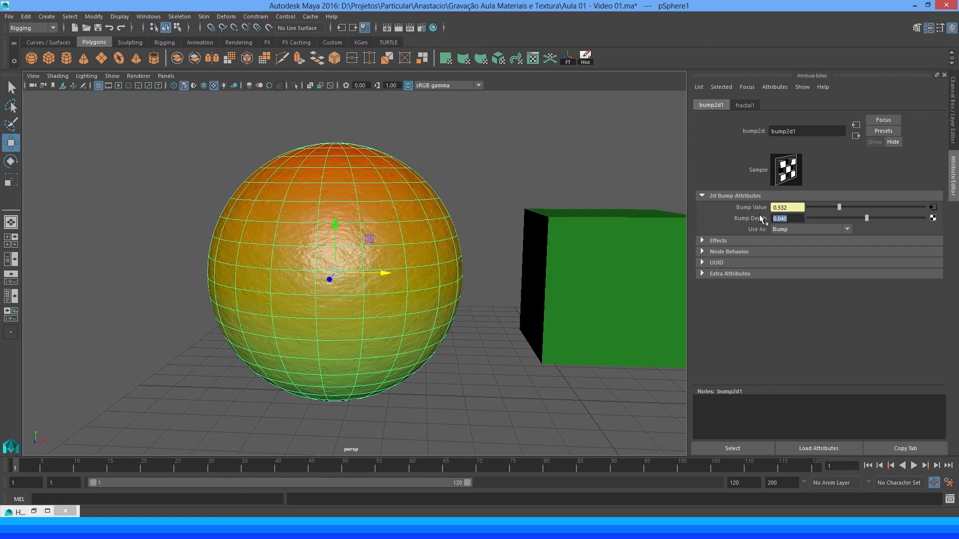
click(496, 154)
alt+drag(368, 201, 330, 233)
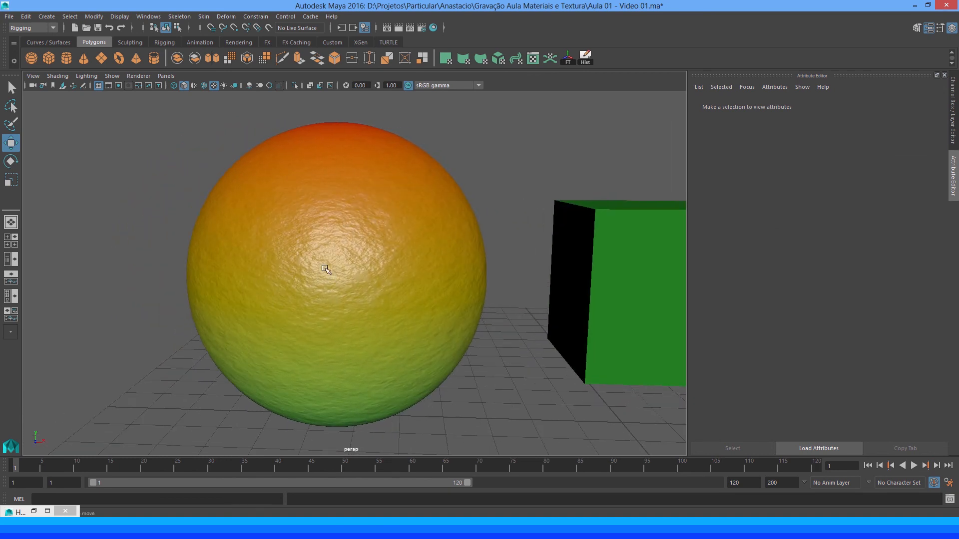
alt+drag(327, 280, 366, 265)
Reopen bump2d1 from the sphere's blinn3 bump mapping, set Bump Depth to 0.01, and deselect the sphere to inspect it.
click(376, 287)
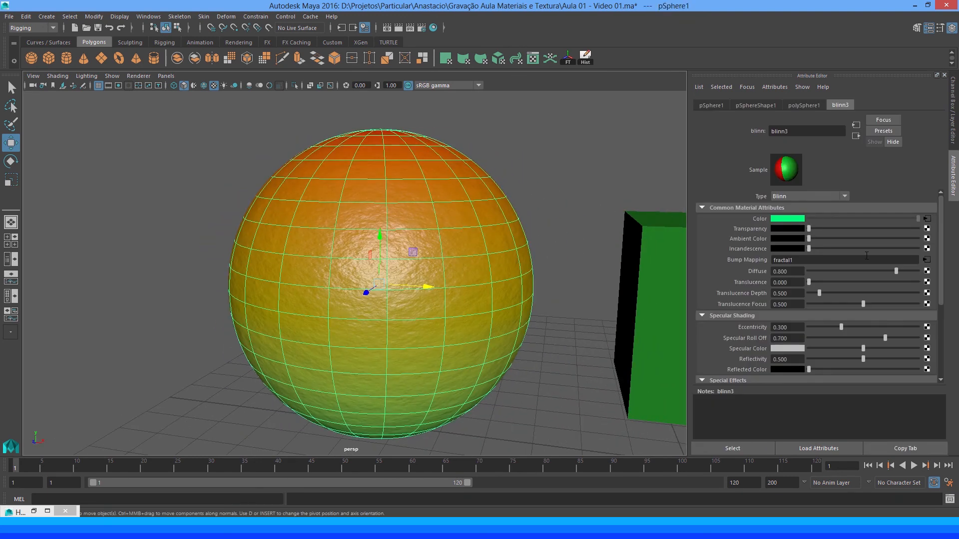
click(926, 260)
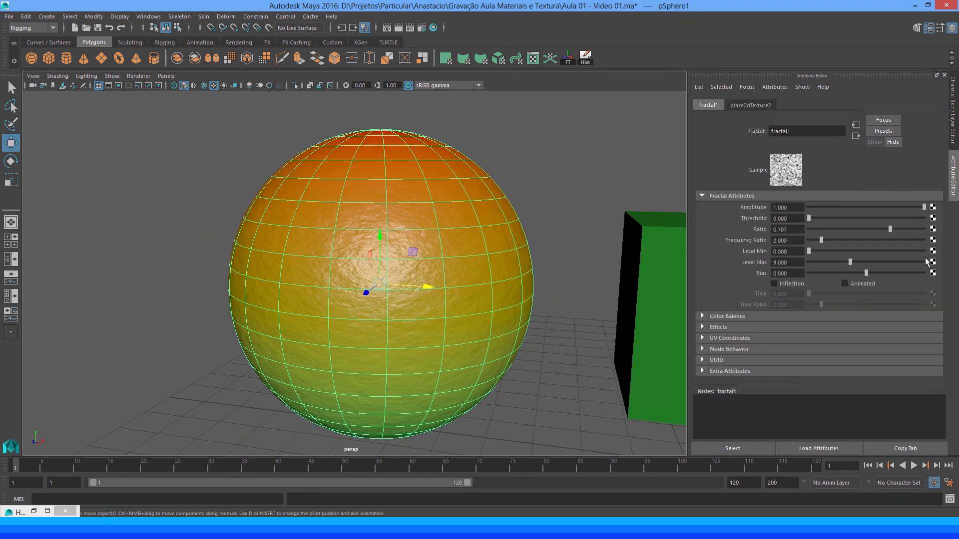
click(855, 135)
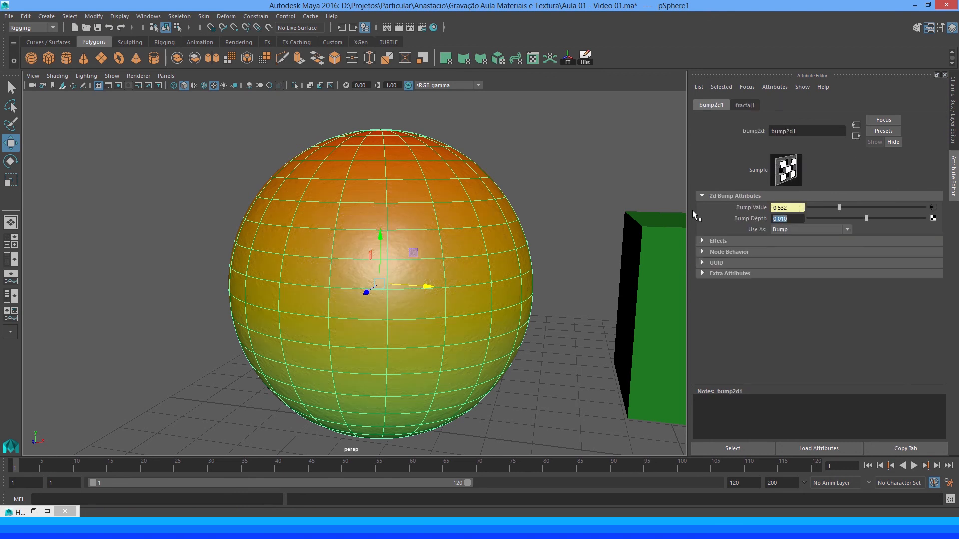
click(574, 215)
mouse_move(480, 224)
alt+mouse_down()
mouse_move(458, 222)
mouse_move(477, 211)
mouse_move(509, 223)
mouse_move(487, 227)
mouse_move(473, 216)
mouse_move(490, 224)
alt+mouse_up()
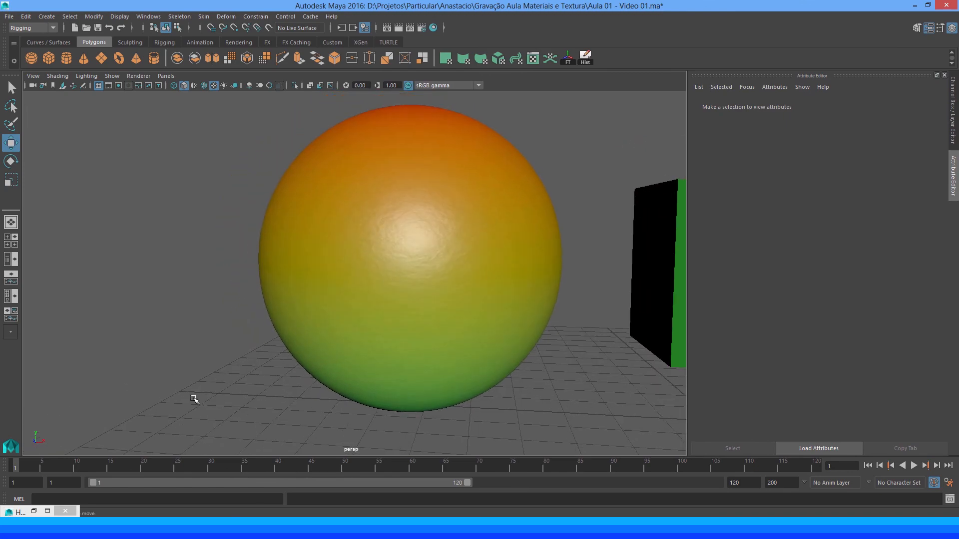
Return to the Hypershade and review the whole blinn3 network, including the ramp color branch and the fractal bump branch.
click(33, 511)
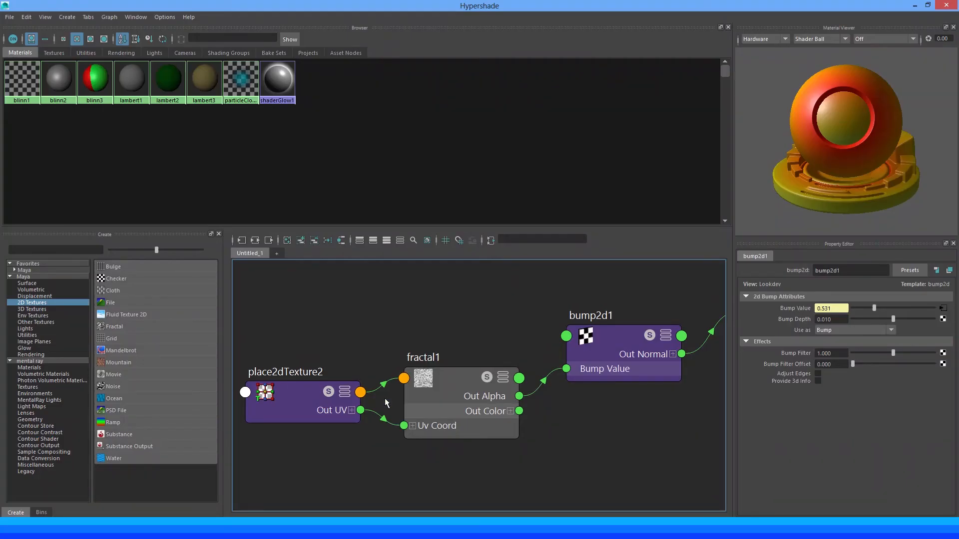
alt+right_drag(518, 349, 470, 340)
alt+middle_drag(475, 344, 386, 398)
alt+right_drag(400, 387, 302, 419)
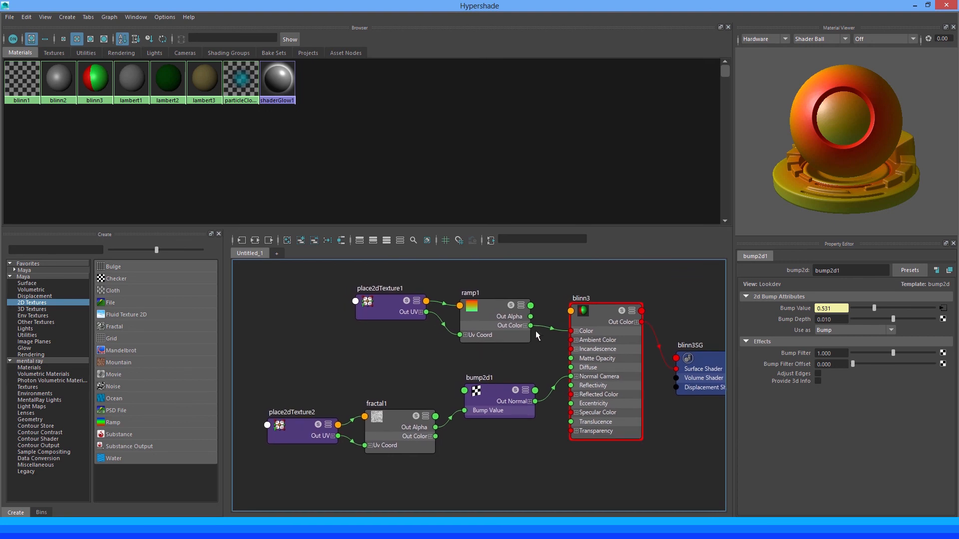
scroll(547, 344, down, 3)
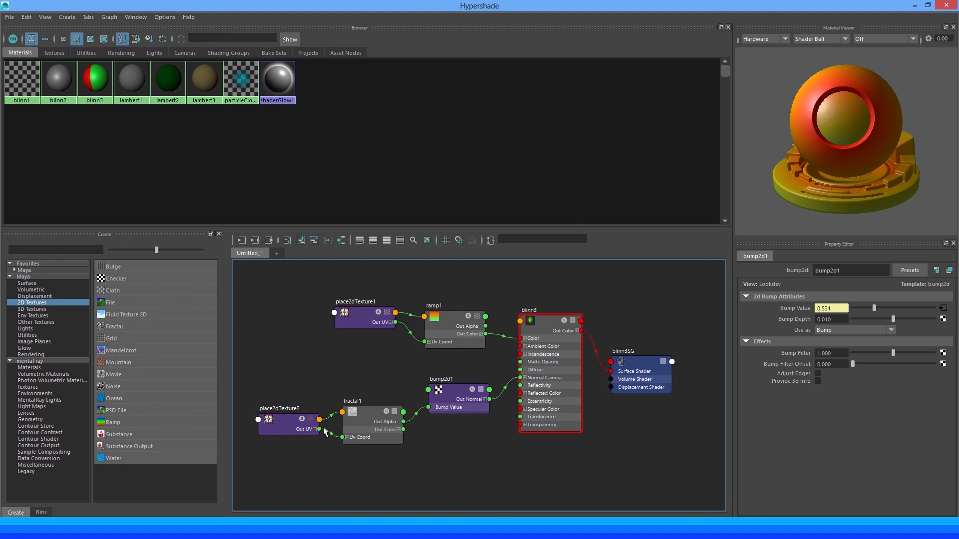
scroll(376, 383, up, 4)
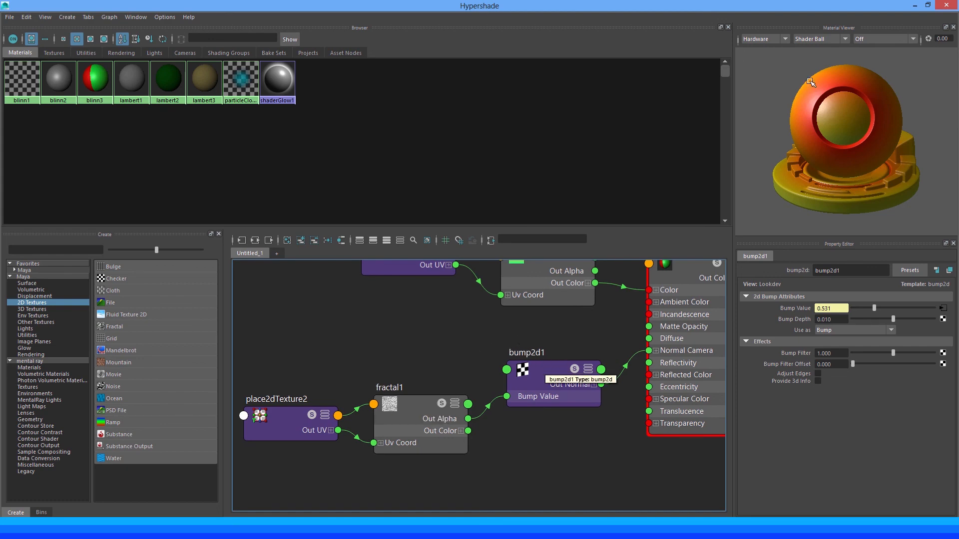
Select the sphere, open ramp1 through blinn3's Color connection, and locate the ramp1 node in the Hypershade network.
click(915, 6)
click(533, 229)
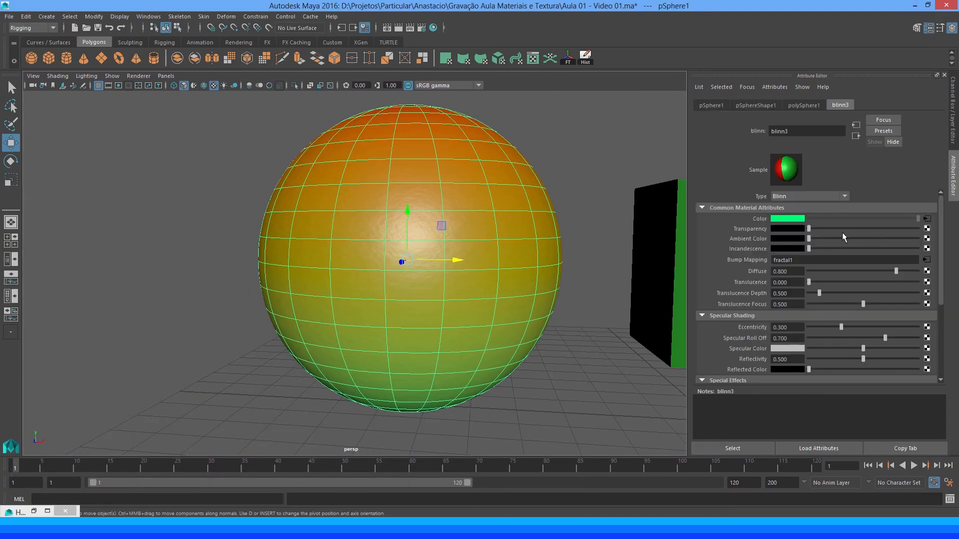
click(926, 219)
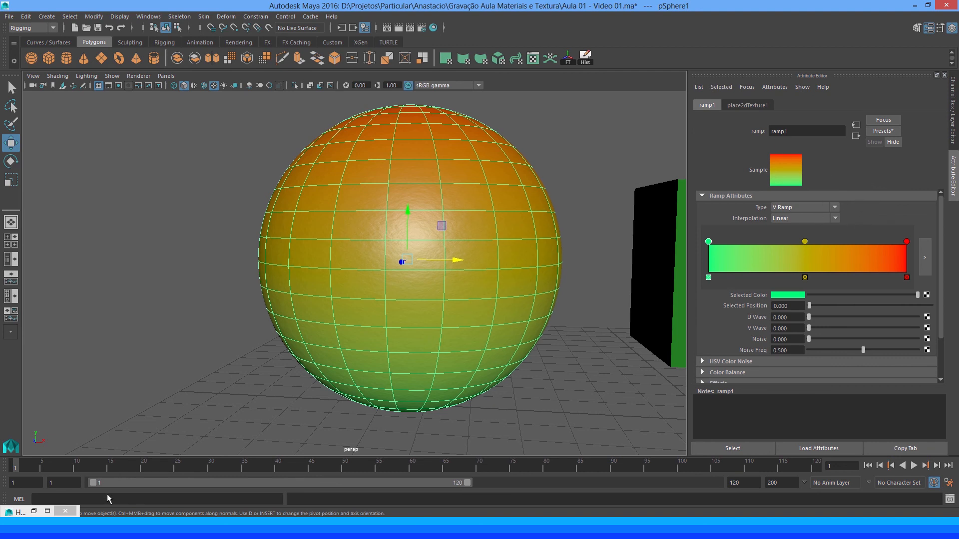
click(48, 511)
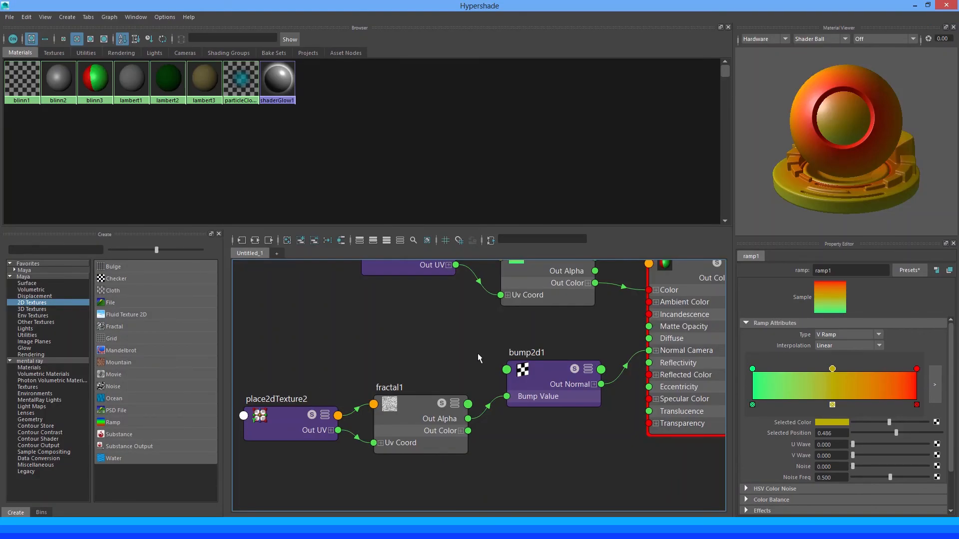
scroll(475, 349, down, 1)
alt+middle_drag(469, 338, 384, 387)
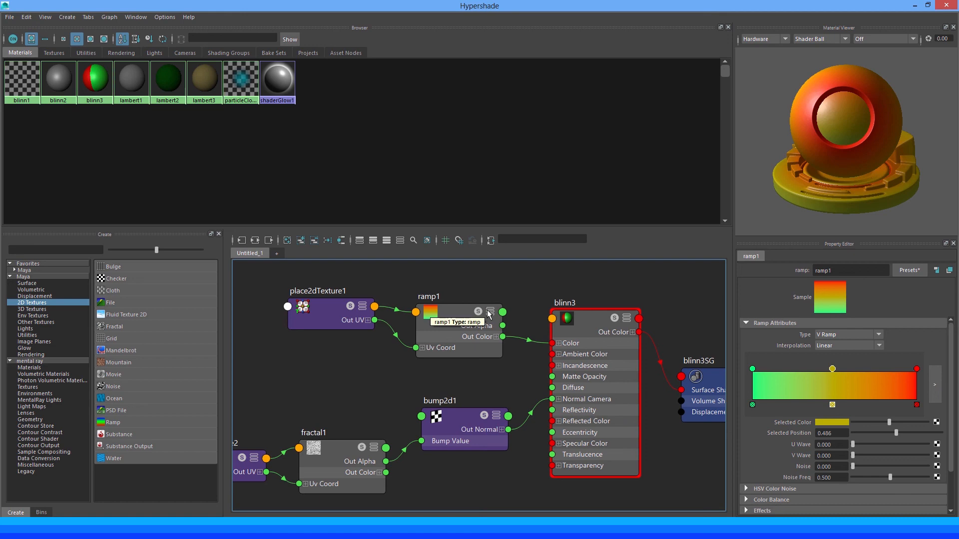
Return to the scene, follow ramp1's output connection to blinn3, and reopen ramp1 from blinn3's Color attribute.
click(914, 5)
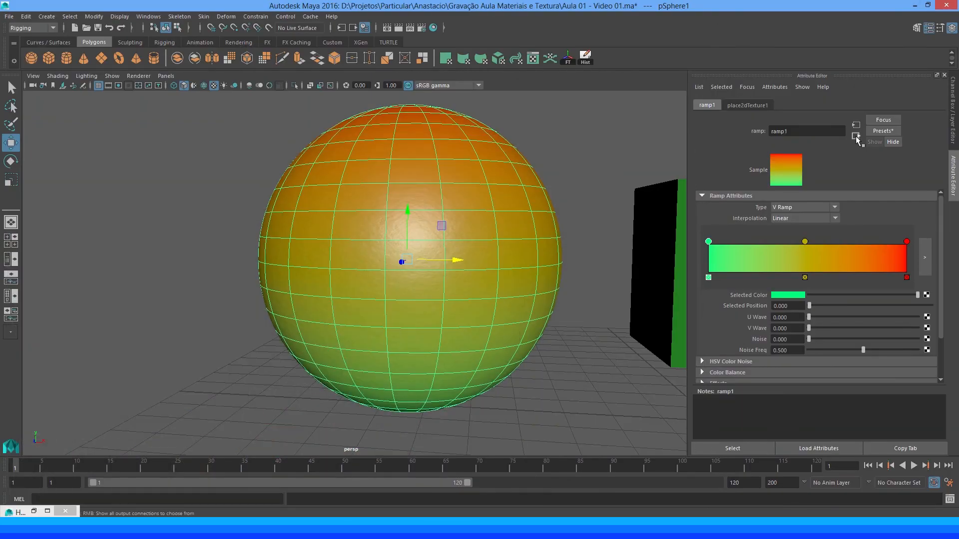
click(856, 136)
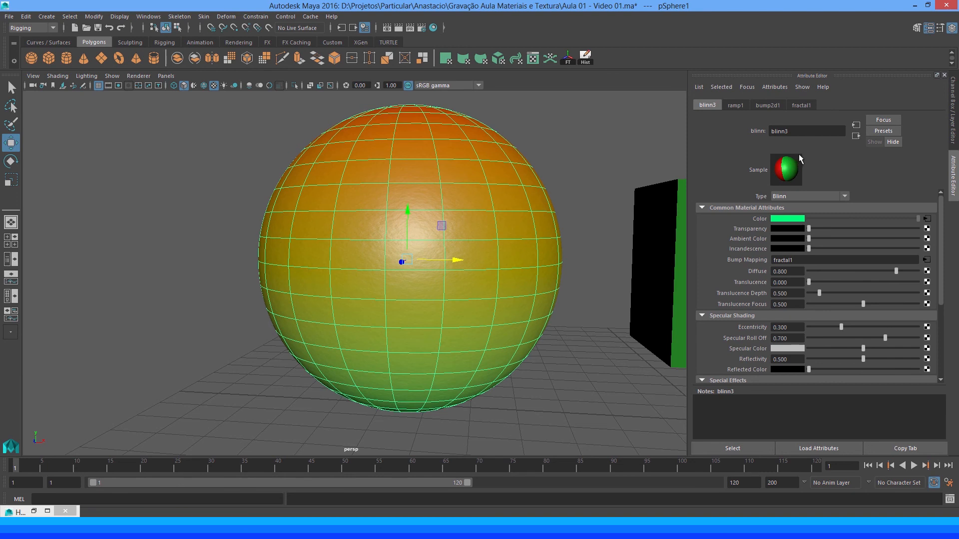
click(927, 220)
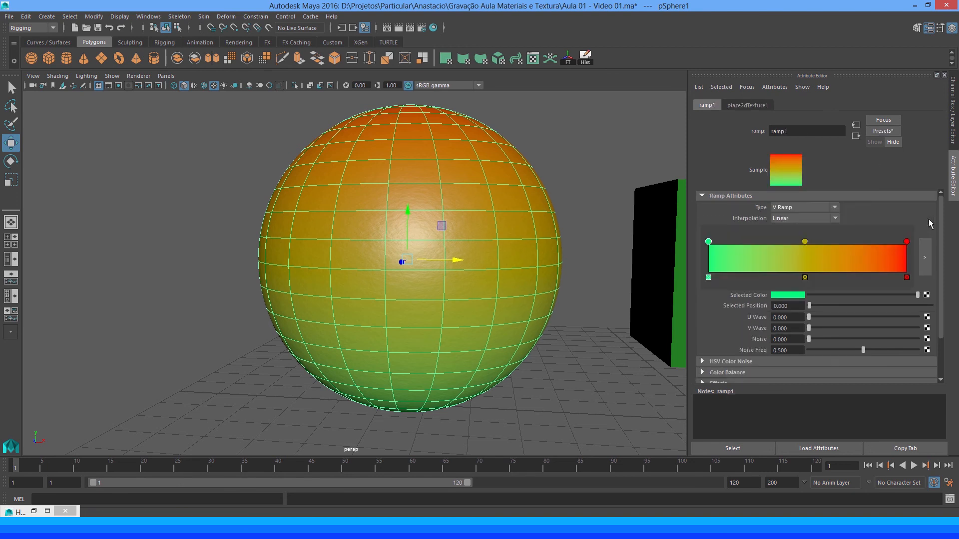
Follow the input and output connections back and forth between ramp1 and blinn3 in the Attribute Editor.
click(856, 125)
click(856, 136)
click(855, 136)
click(856, 135)
click(856, 125)
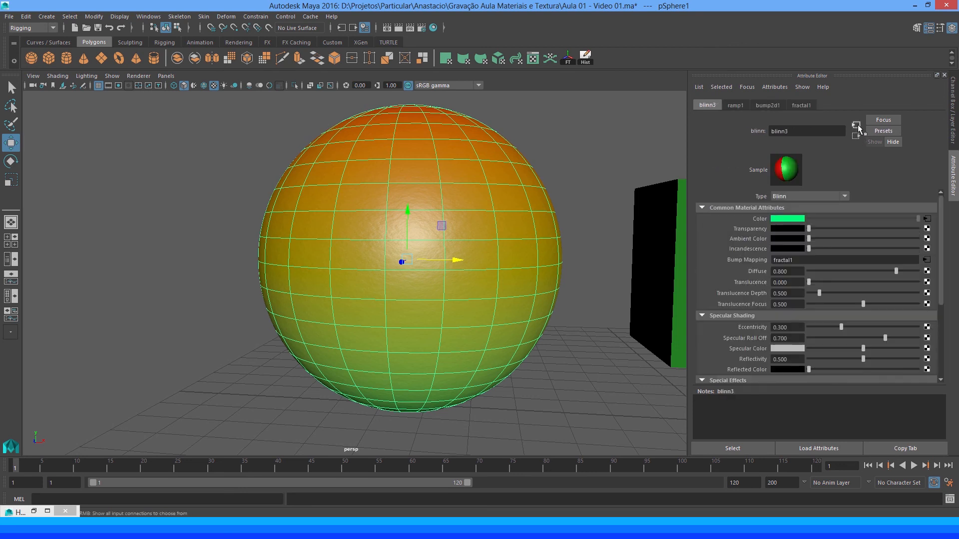
click(856, 125)
click(855, 125)
click(856, 136)
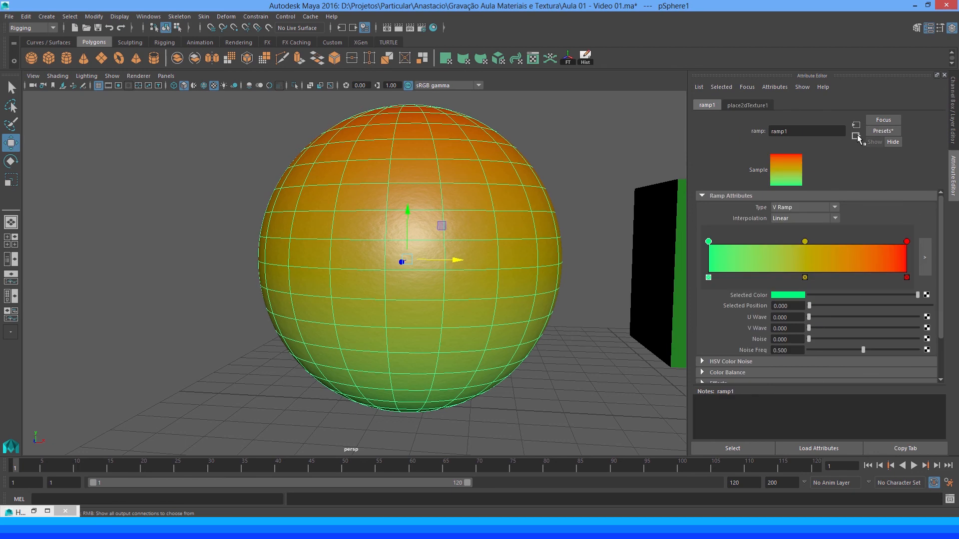
click(856, 136)
click(856, 136)
click(856, 126)
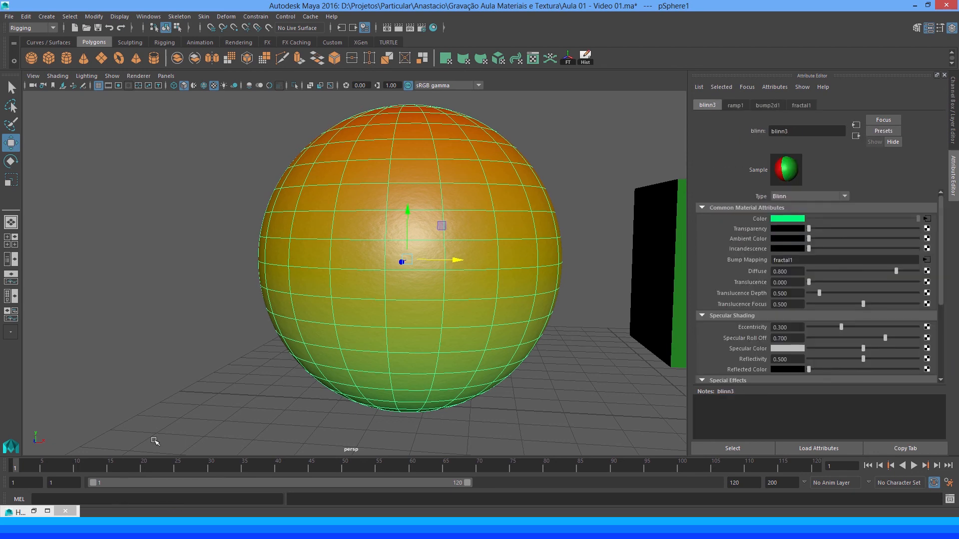
Review the whole blinn3 network in the Hypershade, and follow blinn3's output connections in the Attribute Editor for comparison.
click(33, 510)
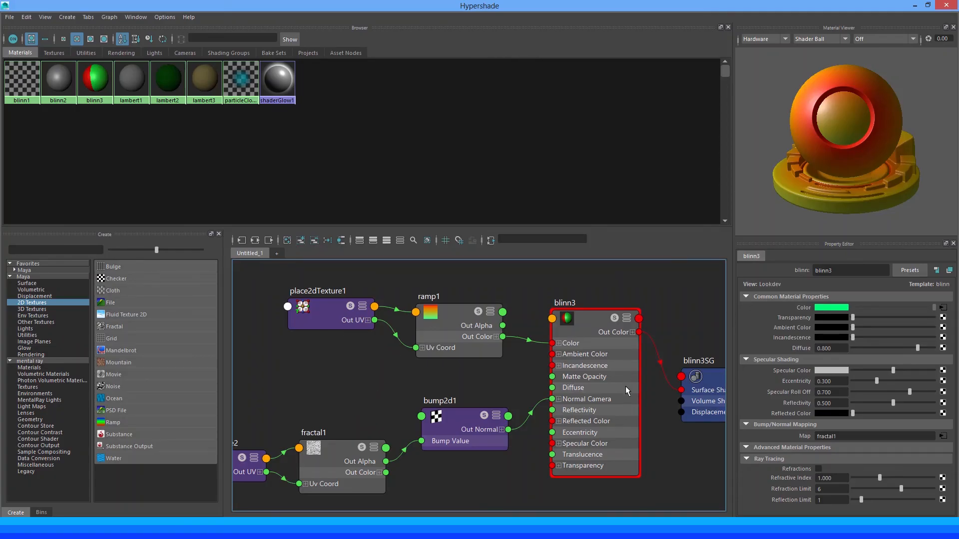
scroll(479, 392, down, 3)
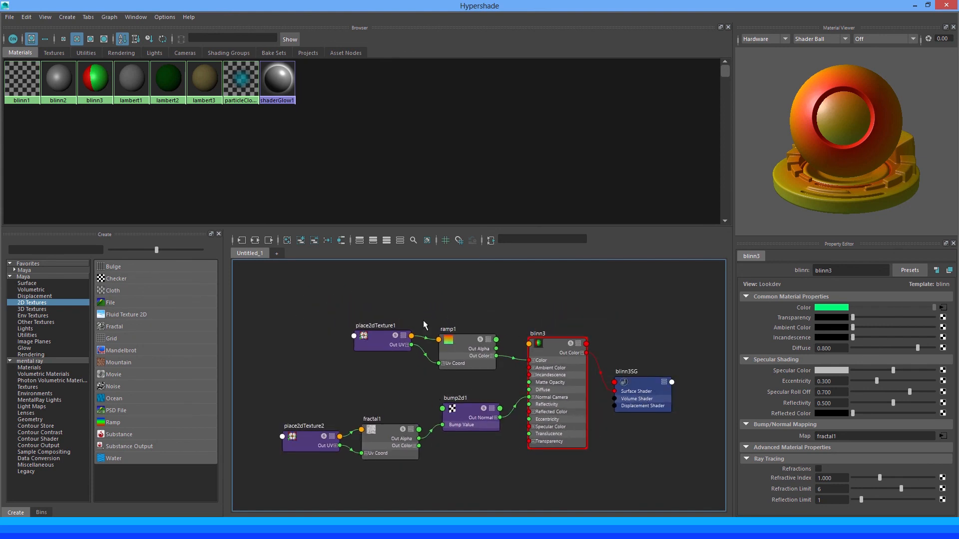
click(914, 6)
click(856, 135)
click(856, 136)
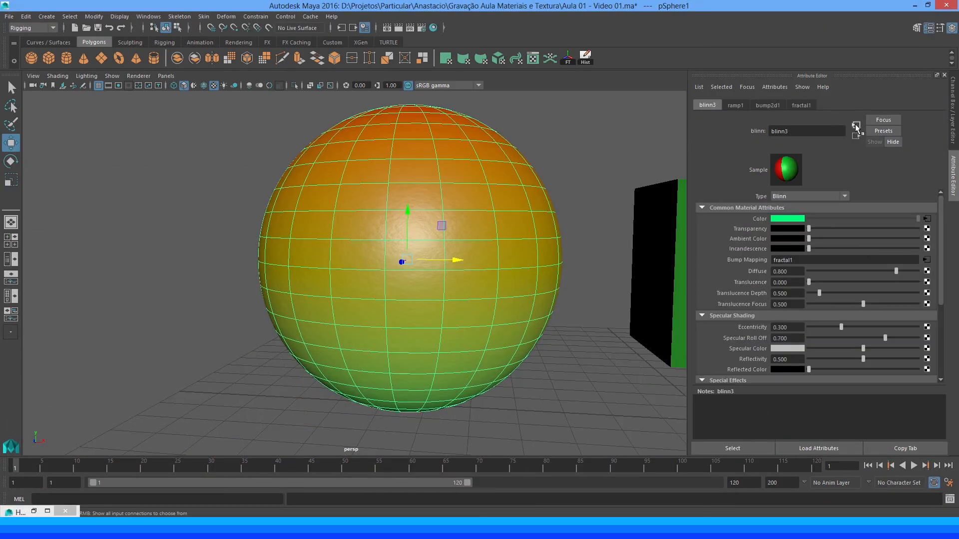
click(856, 136)
click(855, 136)
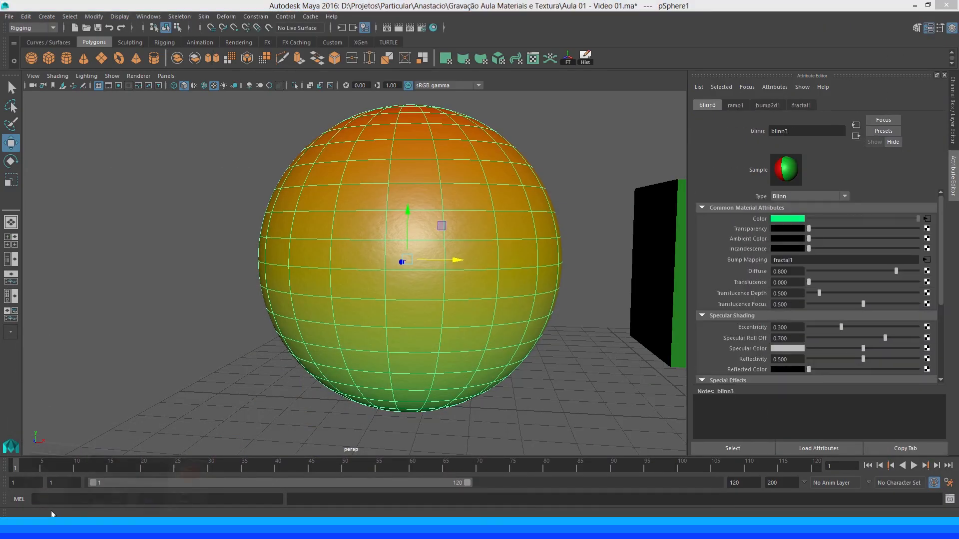
Return to the Hypershade and inspect the properties of the fractal1, ramp1, bump2d1 and blinn3 nodes directly from the graph.
click(48, 511)
alt+middle_drag(487, 382, 476, 380)
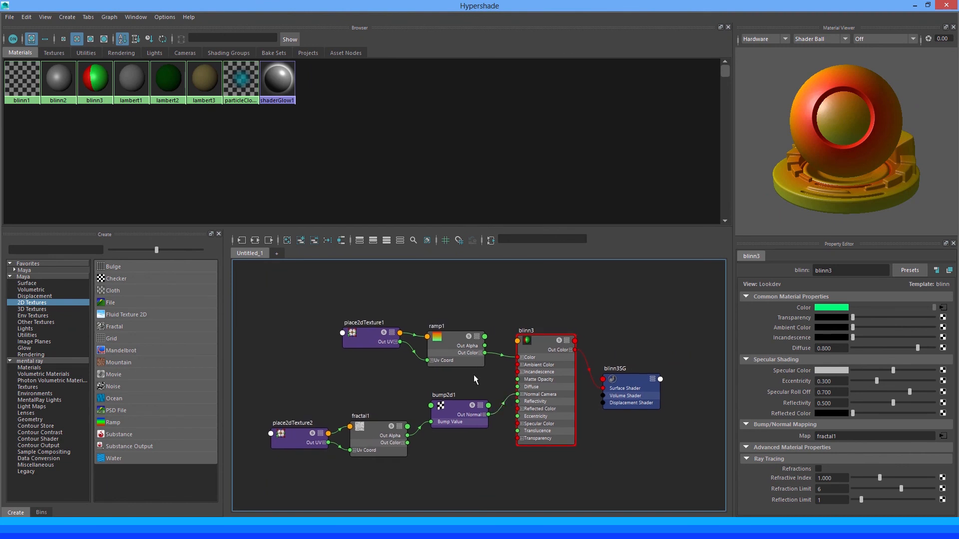
click(452, 409)
click(381, 432)
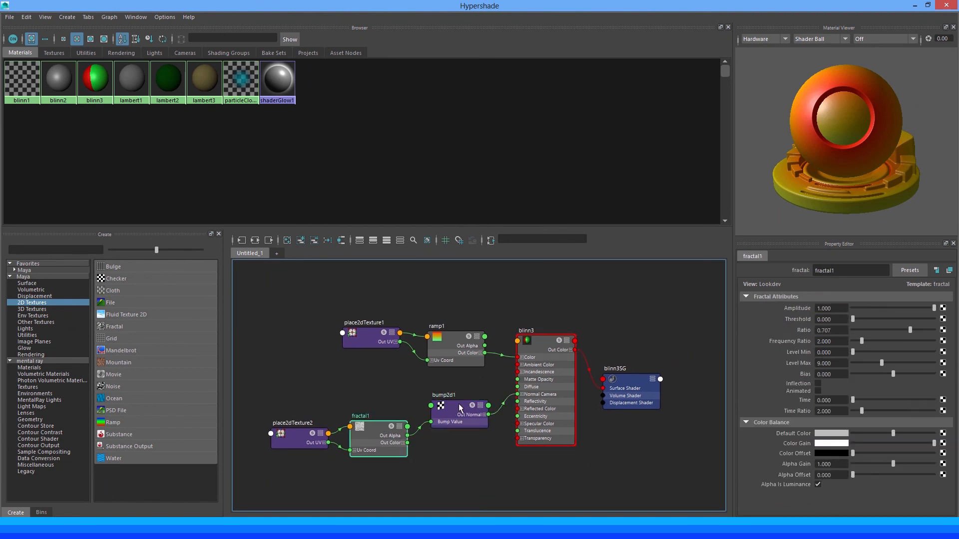
click(460, 408)
click(461, 352)
click(454, 404)
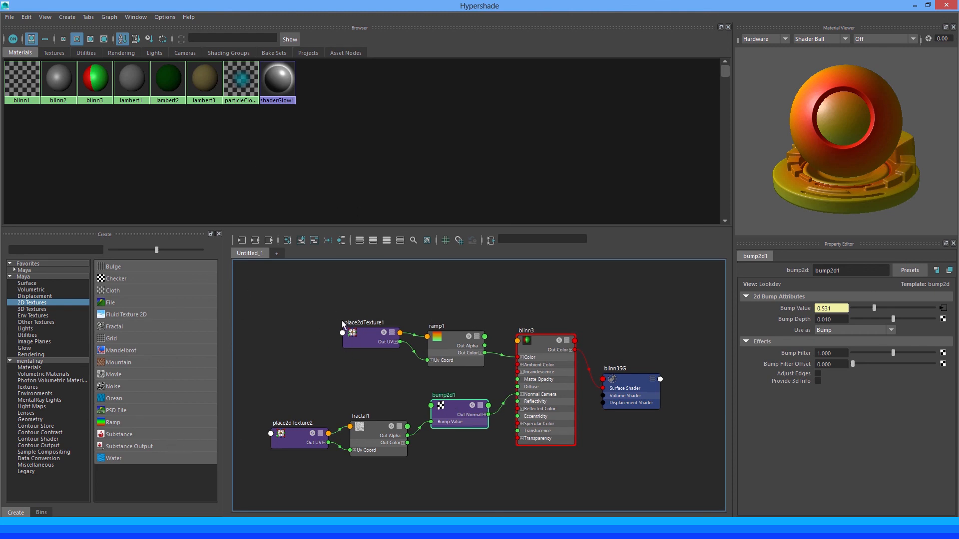
click(539, 347)
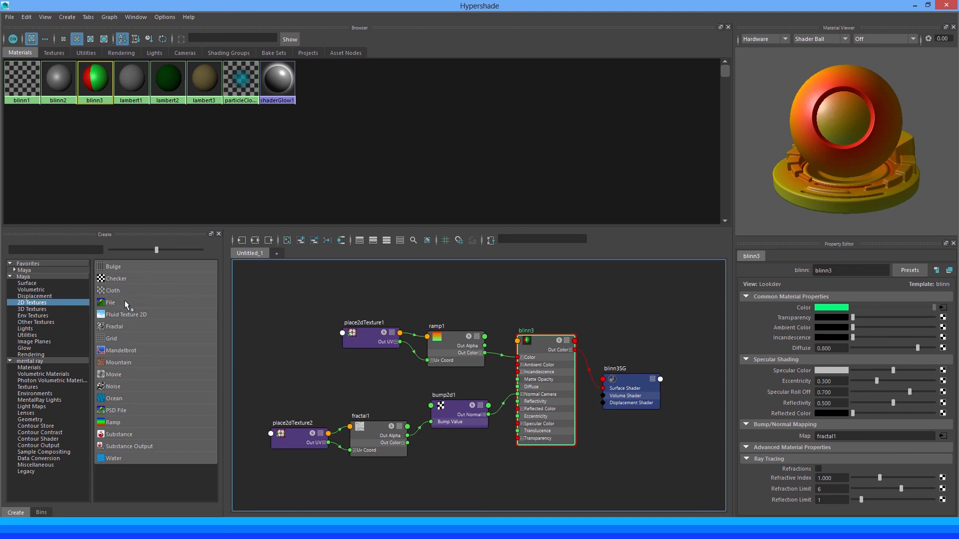
Clear the blinn3 network from the Hypershade work area.
scroll(510, 312, up, 2)
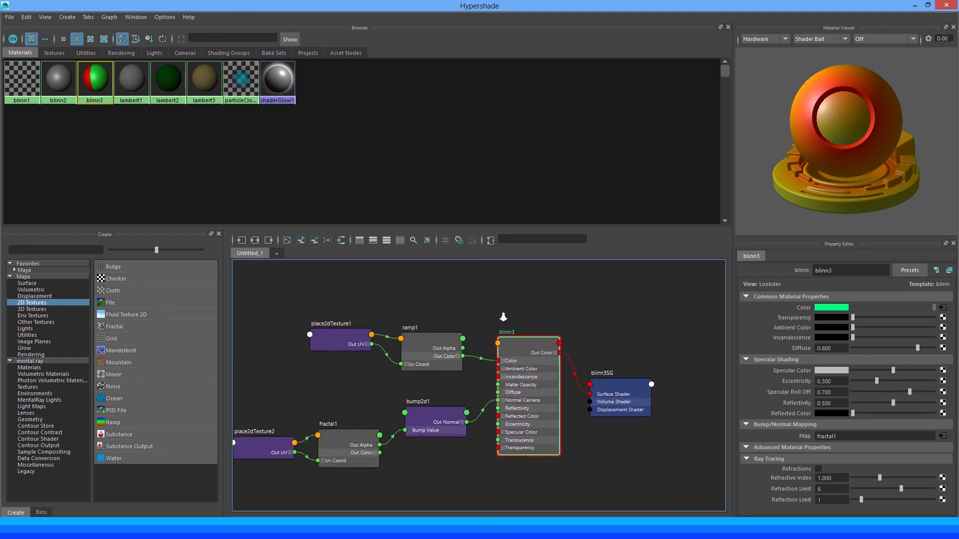
scroll(519, 314, up, 1)
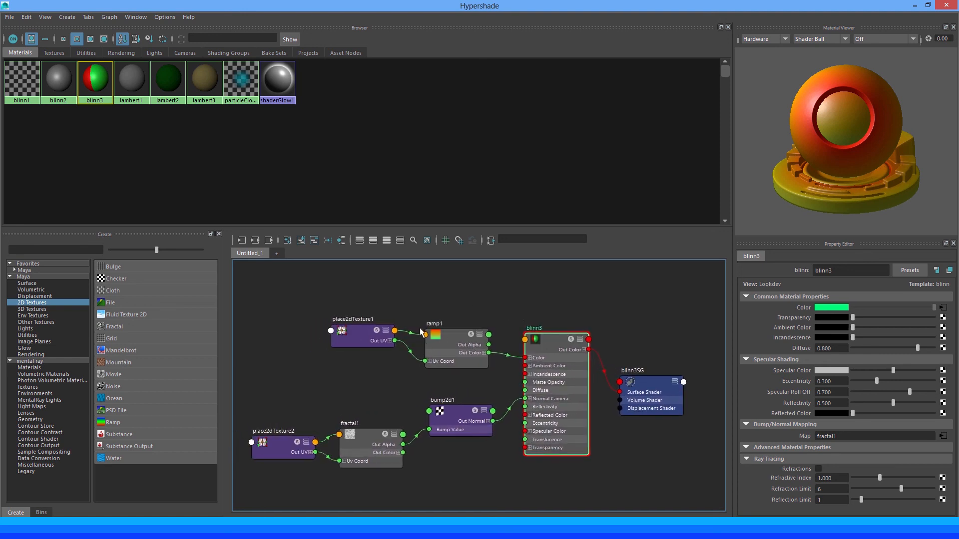
click(287, 240)
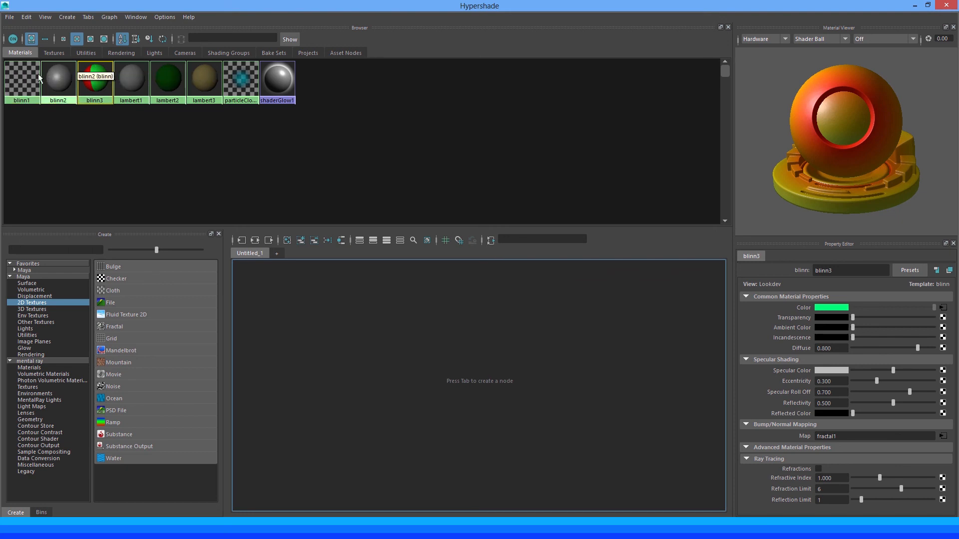
Try the small, medium, large and extra-large swatch sizes for the Hypershade materials, and settle on large.
click(64, 39)
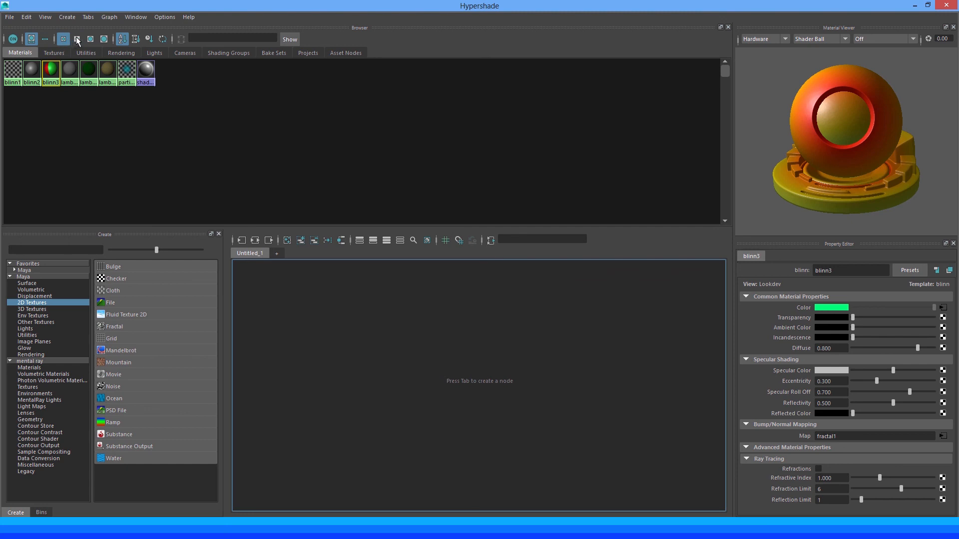
click(76, 38)
click(90, 39)
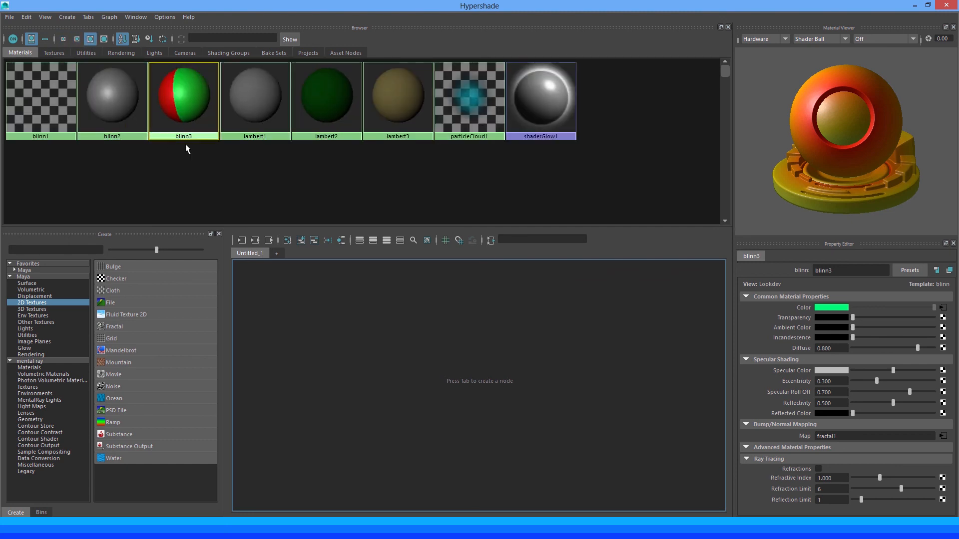
click(101, 39)
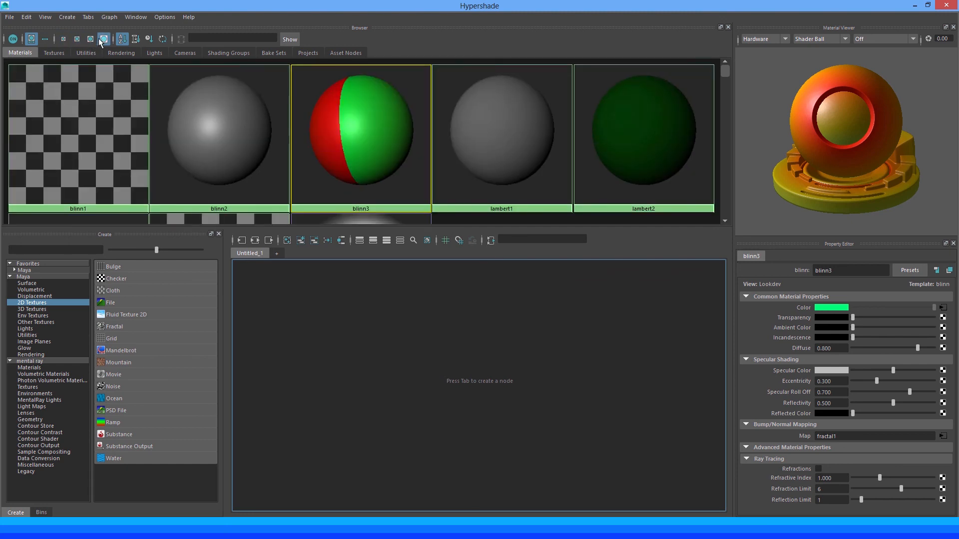
click(90, 40)
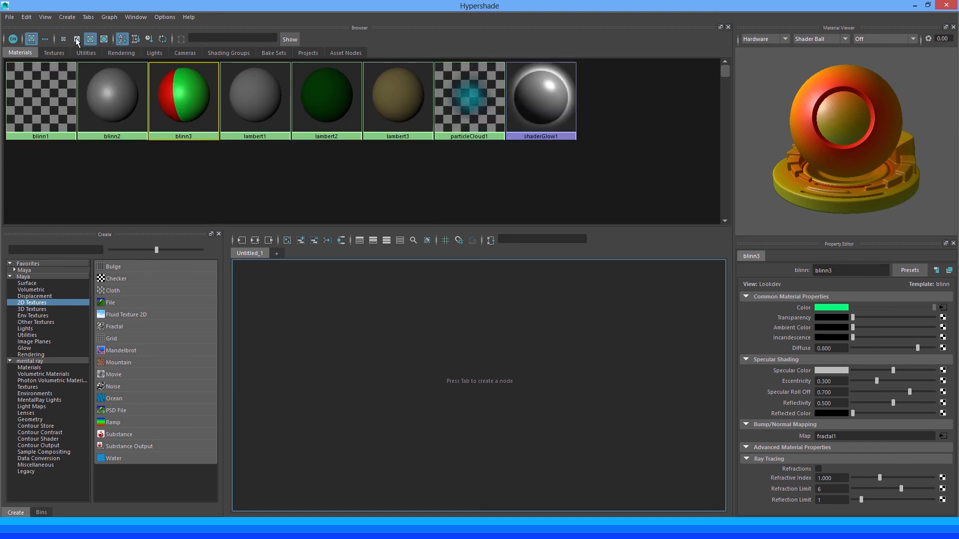
Try the names-only display for the Hypershade materials, and restore their swatches.
click(45, 39)
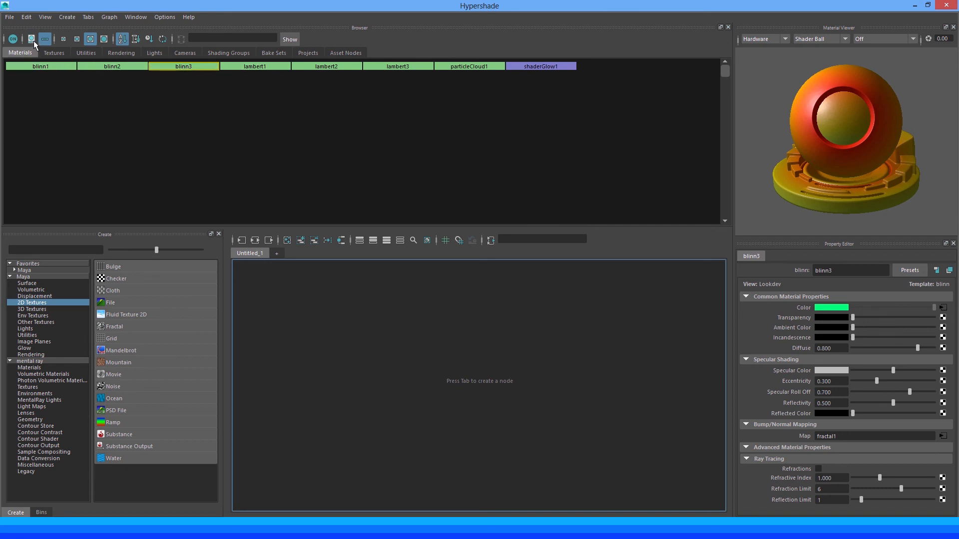
click(32, 39)
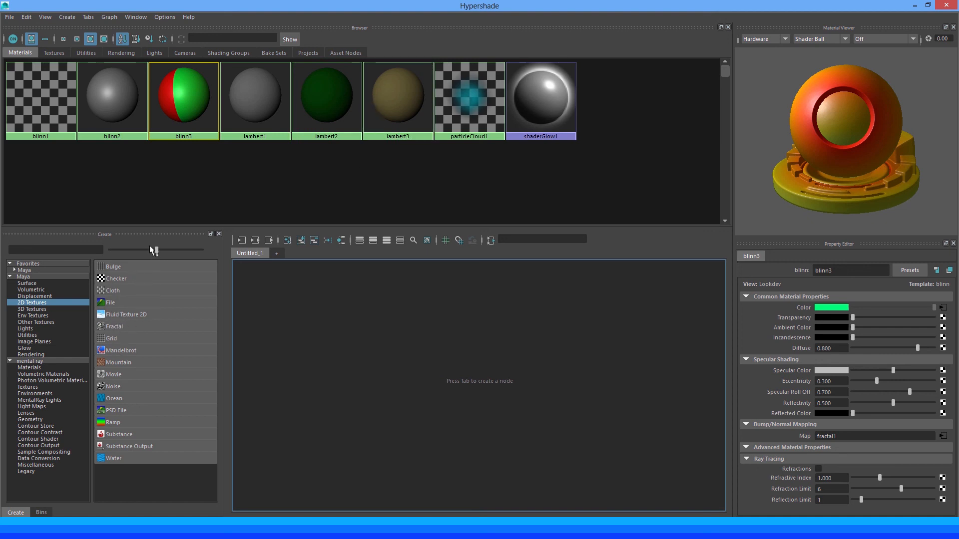
mouse_move(151, 247)
mouse_down()
mouse_move(210, 247)
mouse_move(105, 243)
mouse_move(169, 243)
mouse_move(155, 244)
mouse_up()
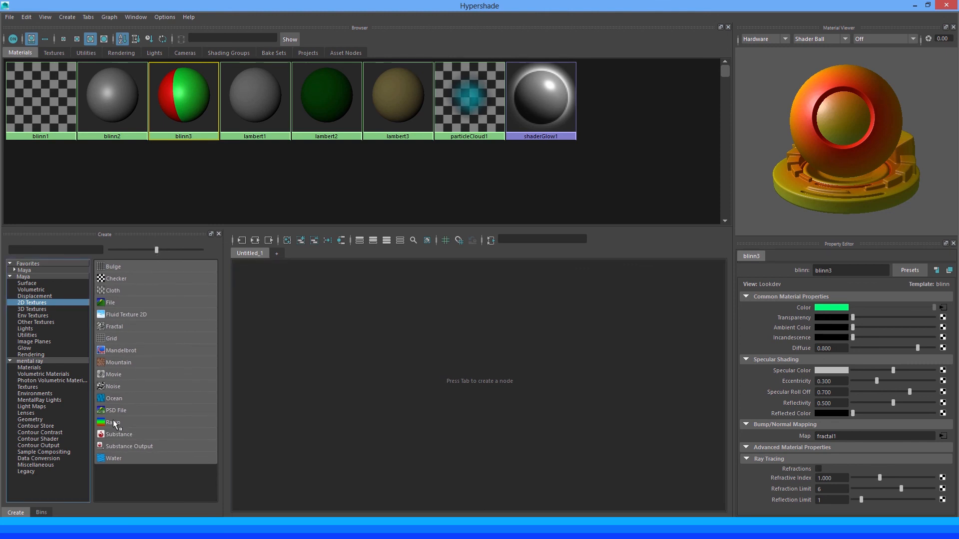